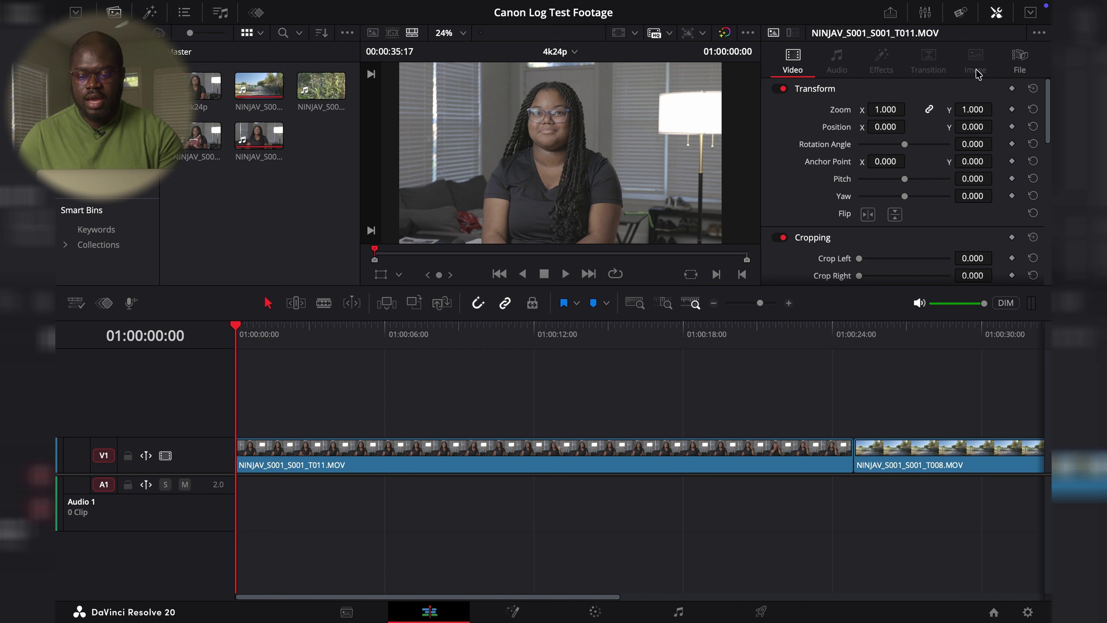
Step: View the interview clip's file information, and open the Color page with node 01 selected
click(1016, 64)
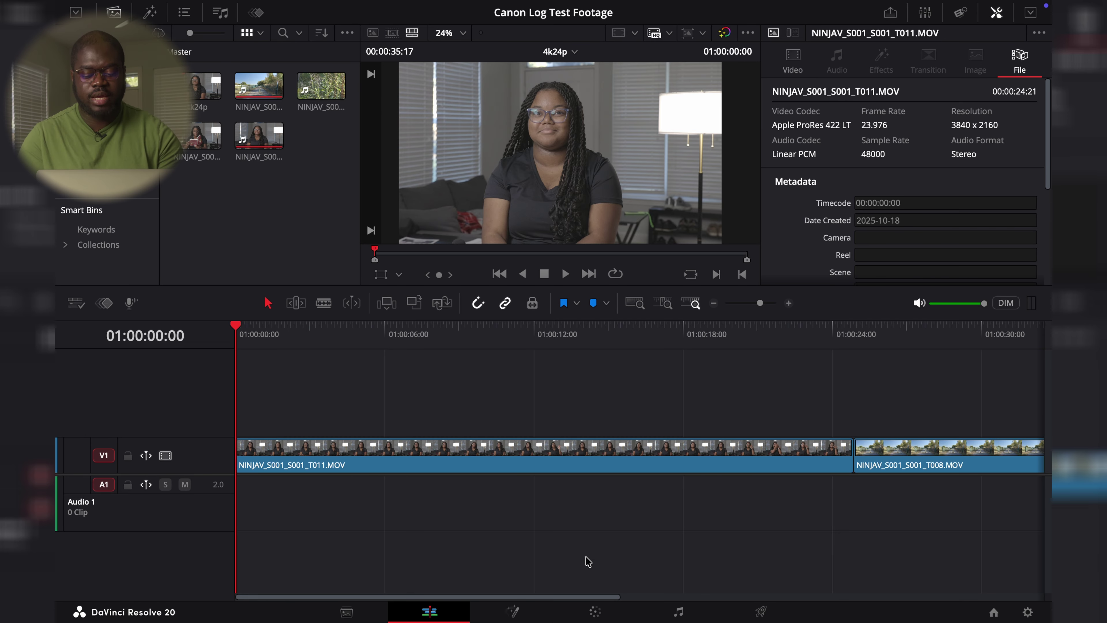
click(594, 612)
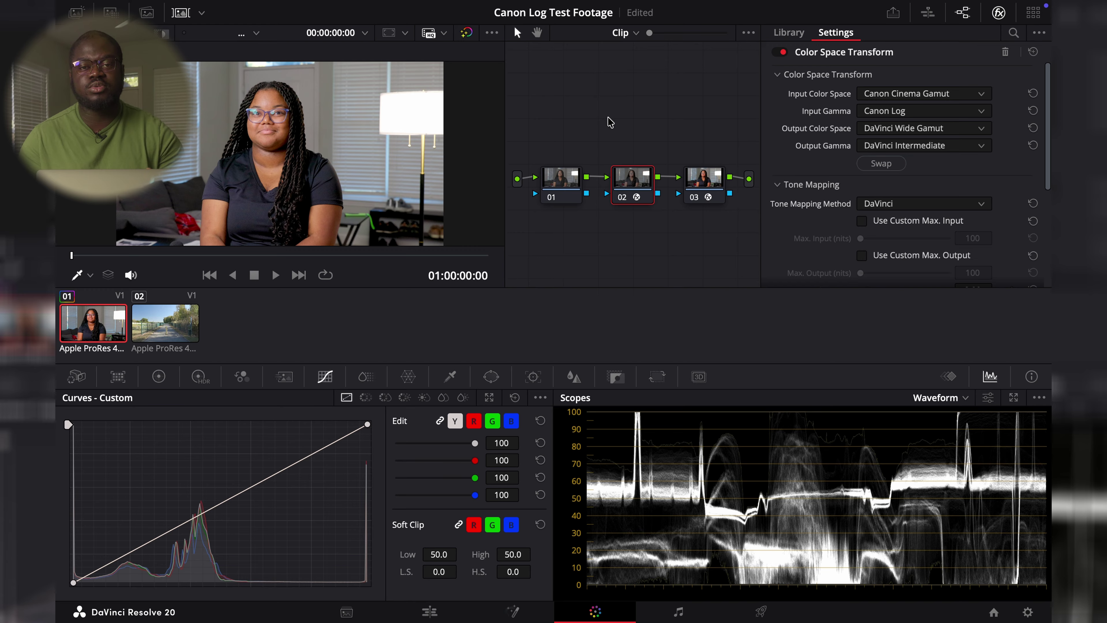
click(561, 179)
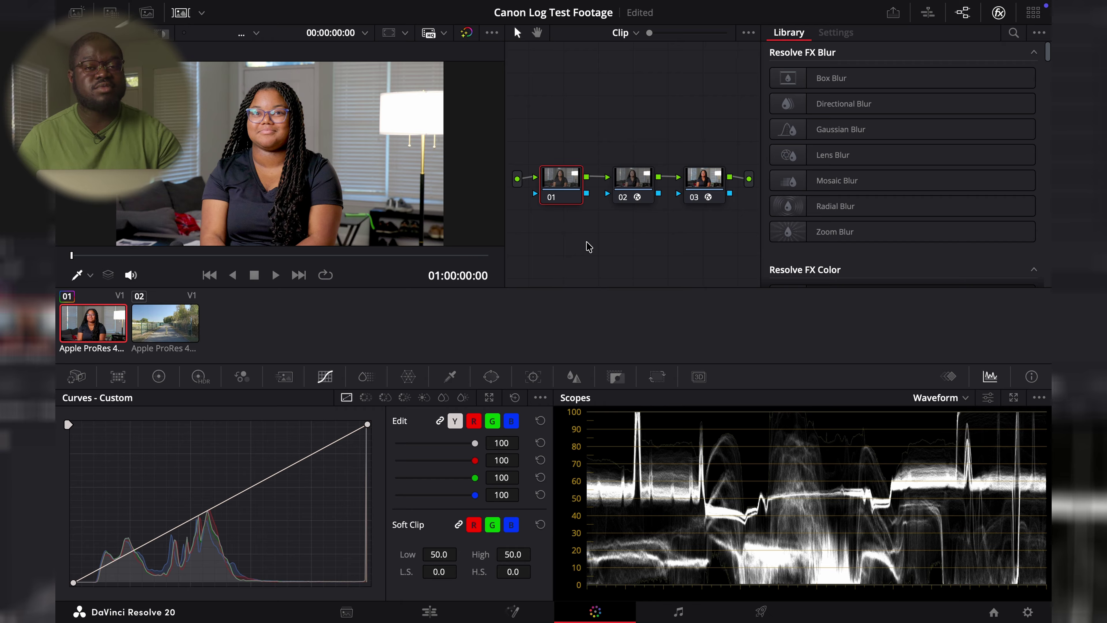
Step: Add a serial node after node 02, shift it slightly, and apply the Color Space Transform effect to it
click(626, 185)
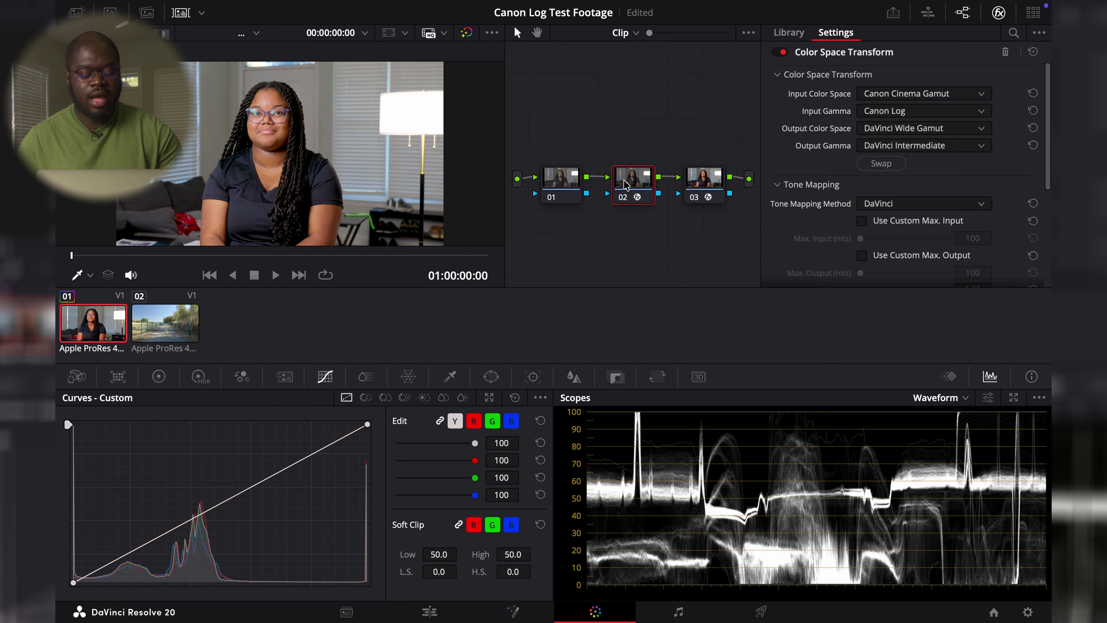
key(alt+s)
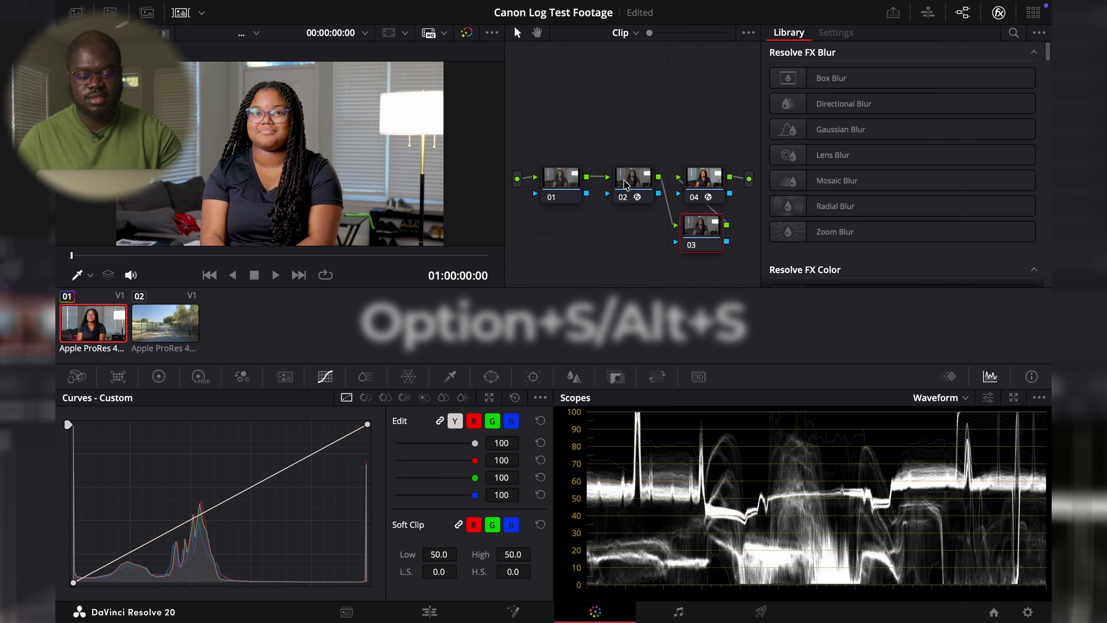
drag(695, 231, 668, 231)
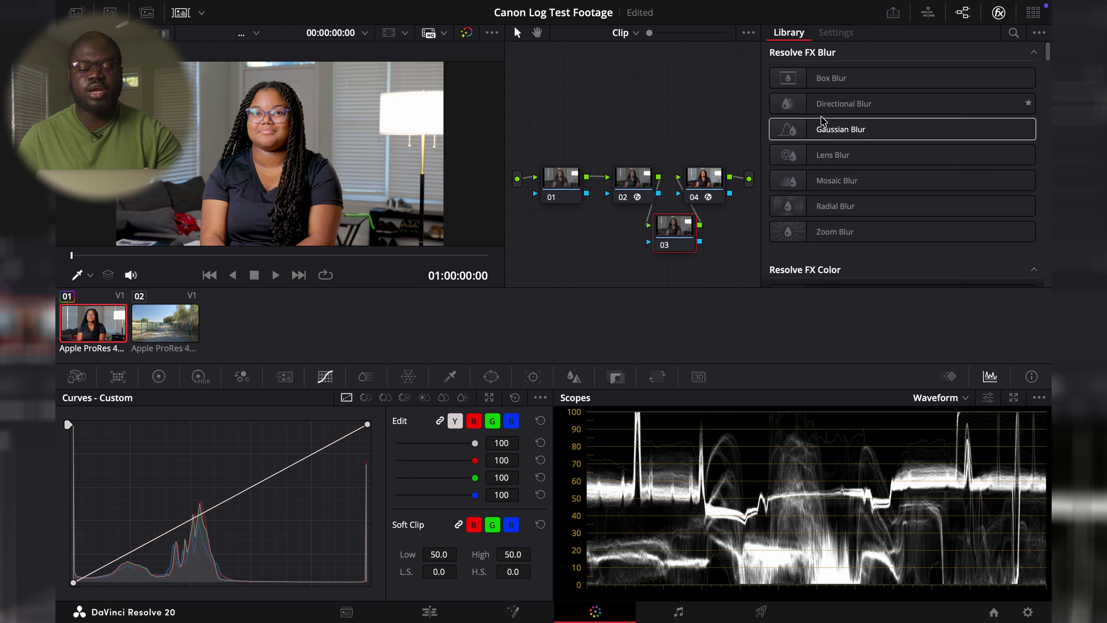
scroll(817, 157, down, 3)
scroll(818, 158, down, 5)
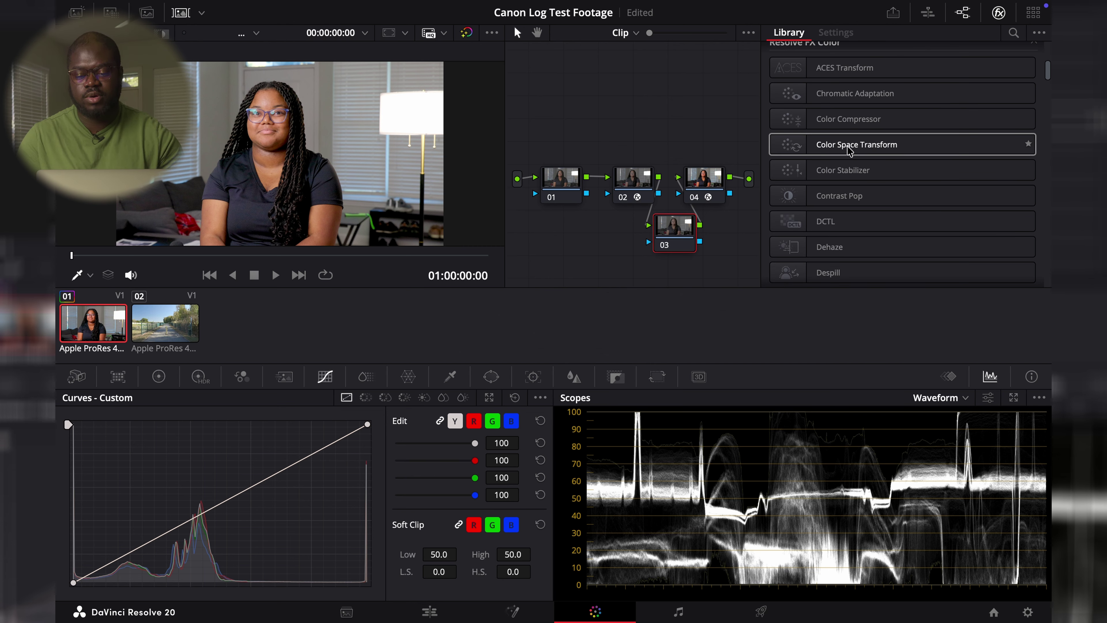
drag(875, 147, 682, 224)
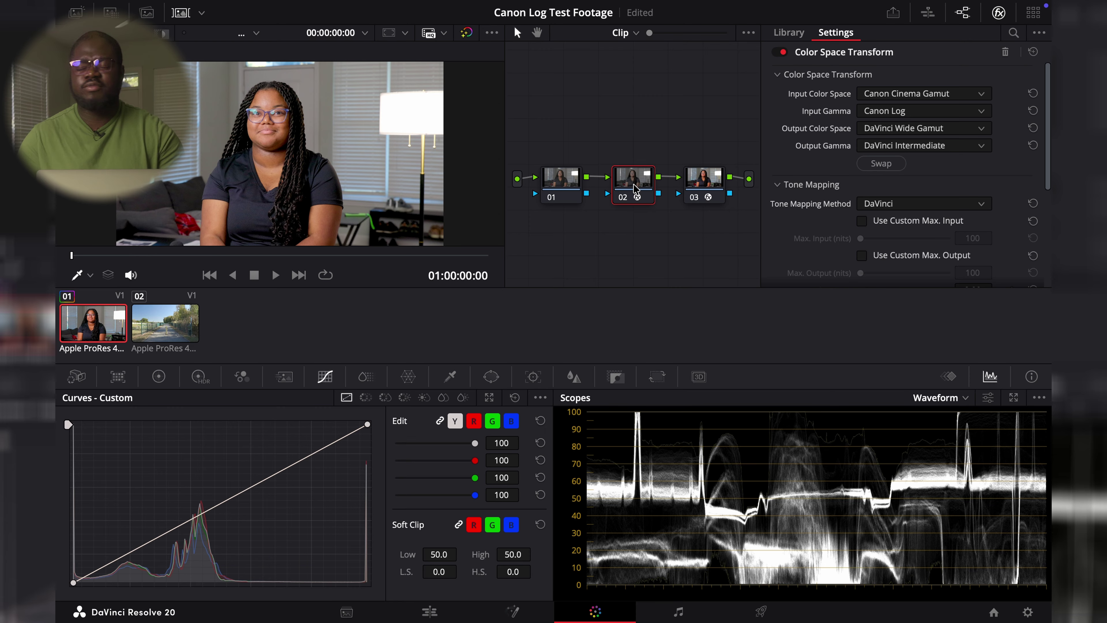
Step: Save the project
key(ctrl+s)
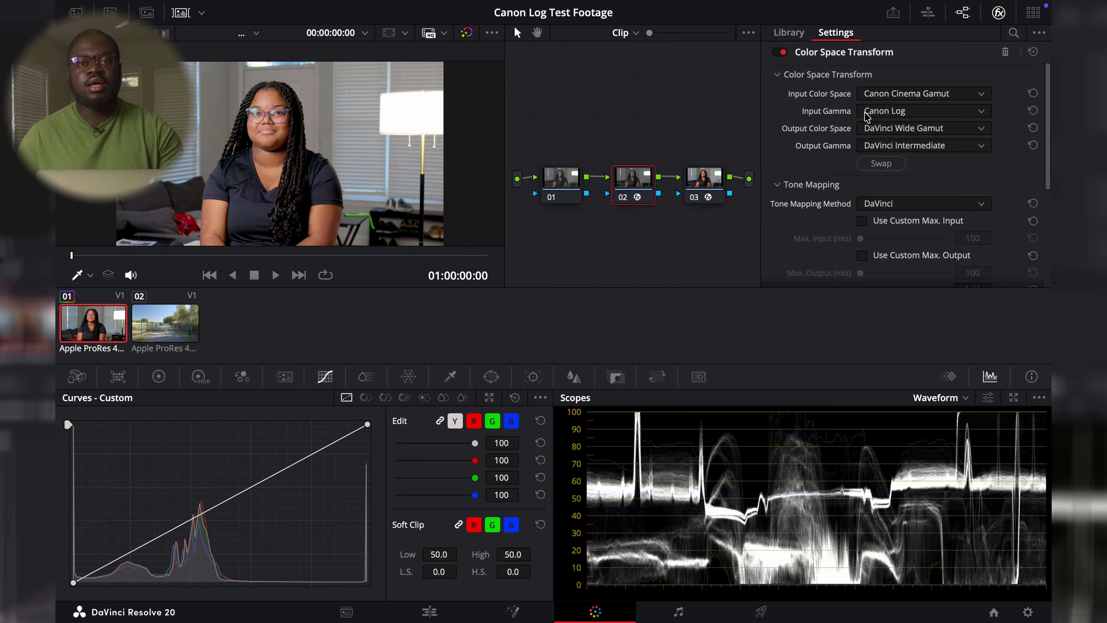
Step: Set node 02's Color Space Transform input color space to Sony S-Gamut3.Cine and its input gamma to Sony S-Log3
click(880, 99)
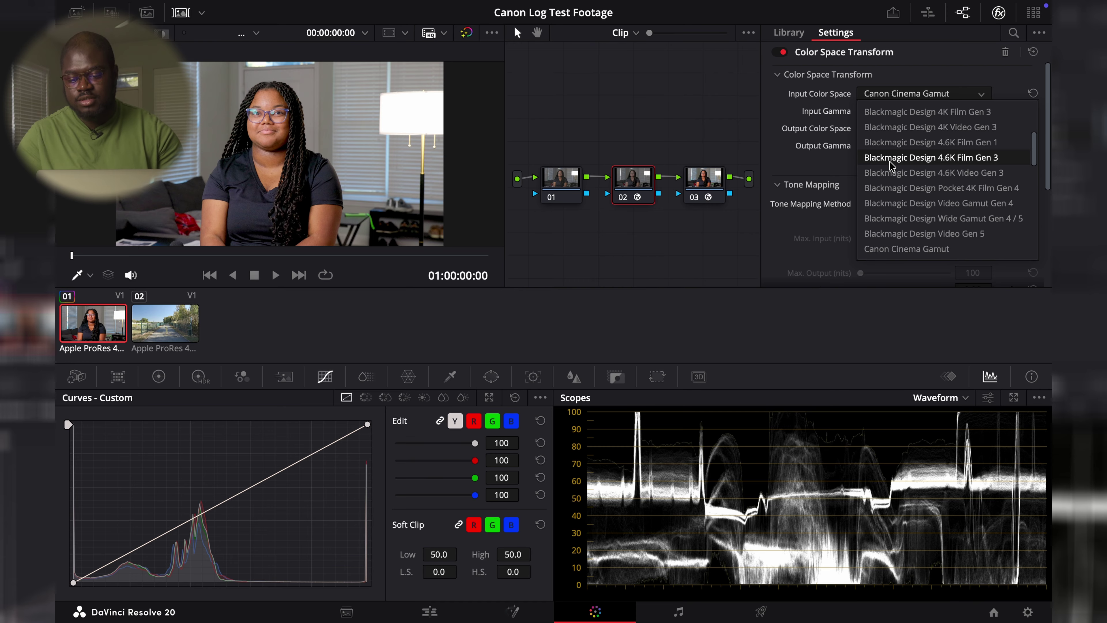
scroll(889, 166, down, 10)
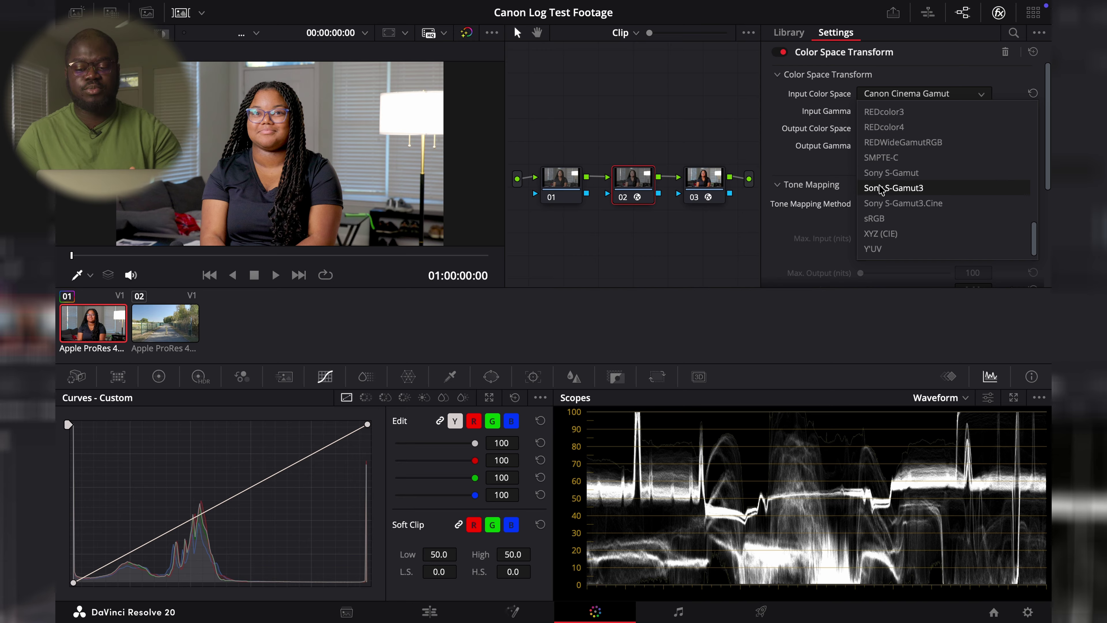
click(878, 203)
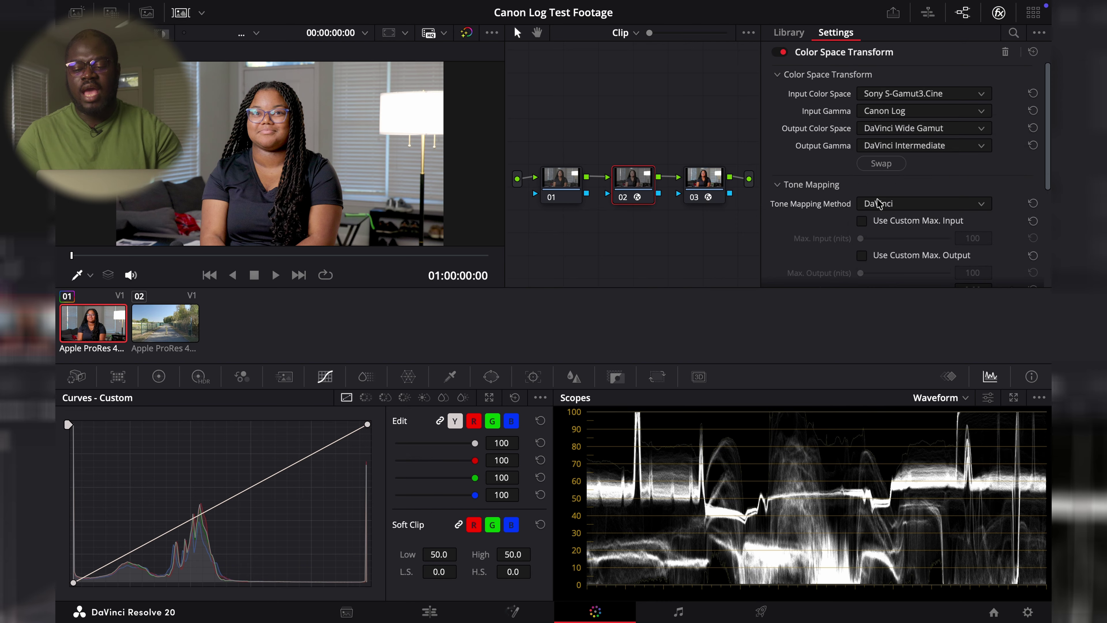
click(893, 114)
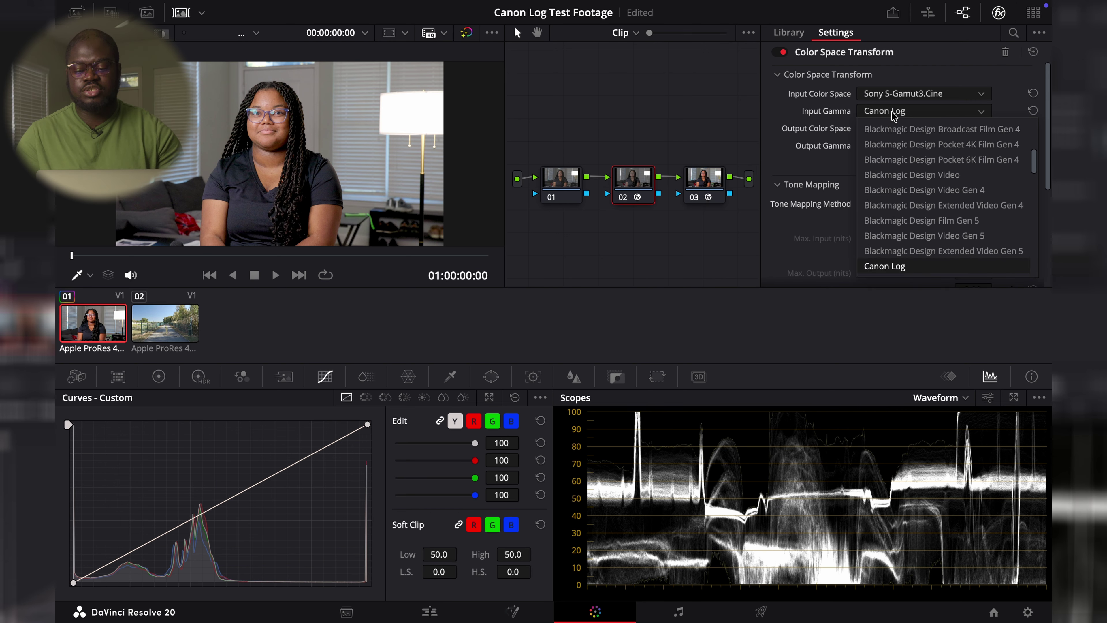
scroll(897, 196, down, 5)
scroll(898, 198, down, 6)
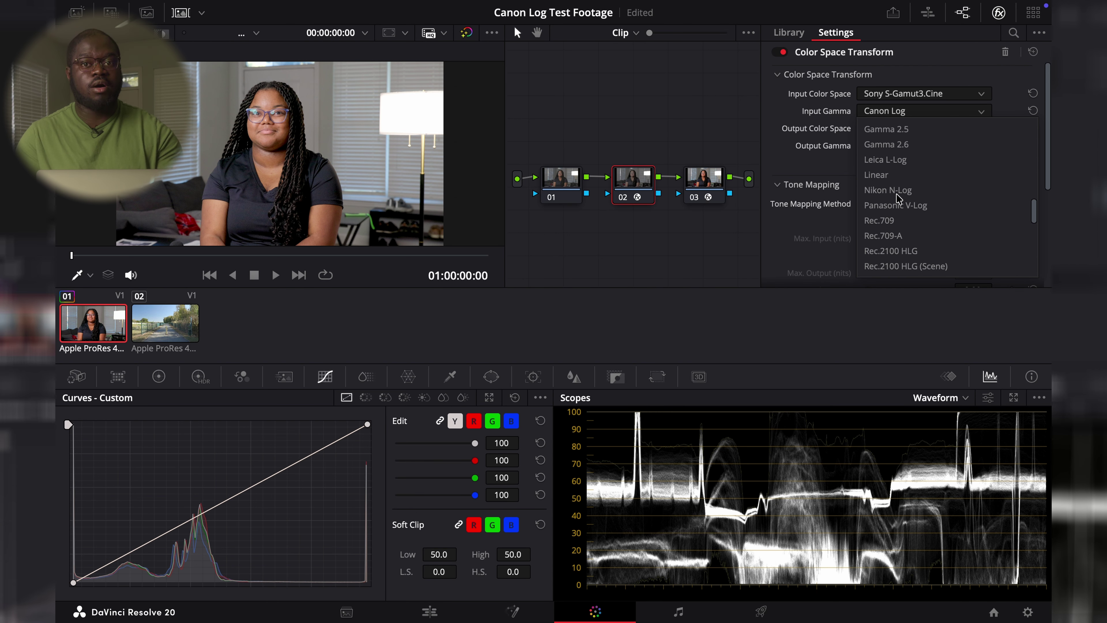
scroll(897, 198, down, 3)
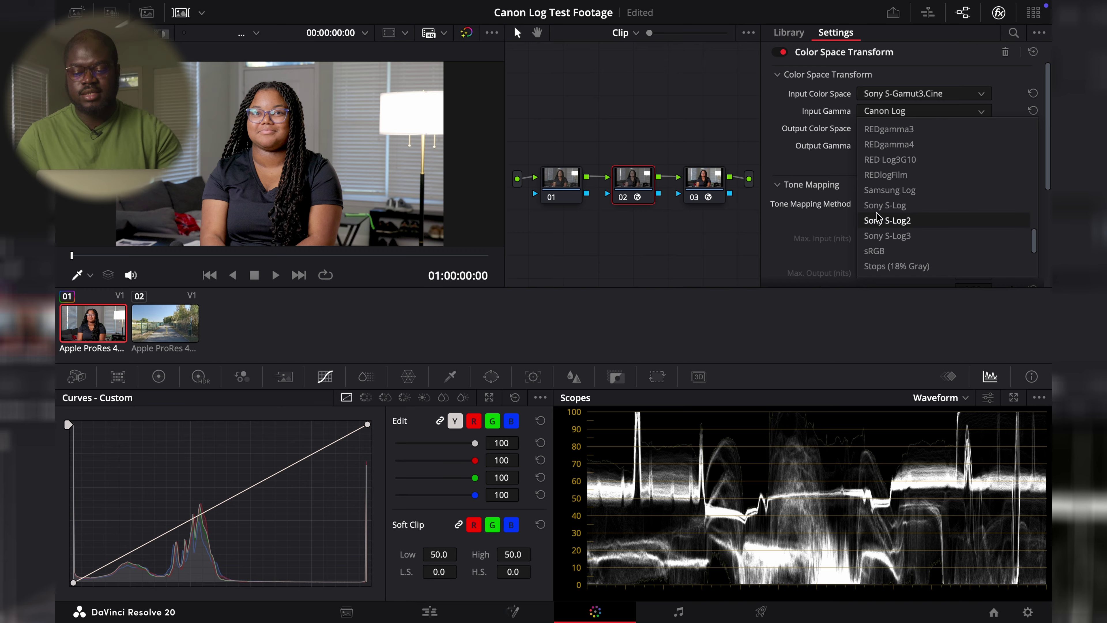
click(874, 236)
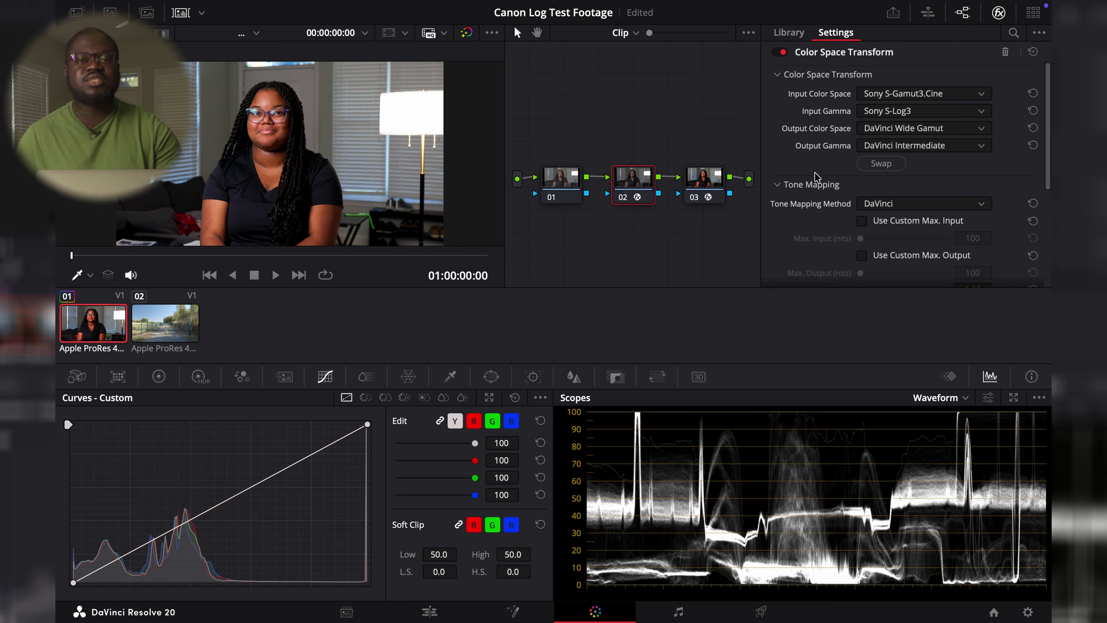
click(898, 117)
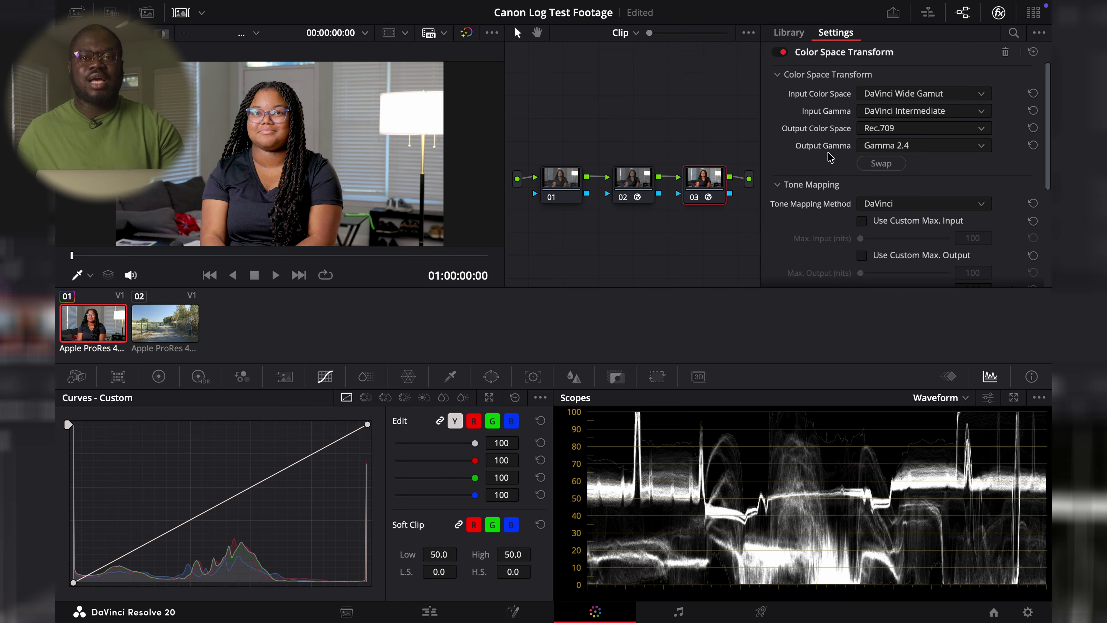
Step: Save the project with the Rec.709, Gamma 2.4 output transform on node 03
key(super+s)
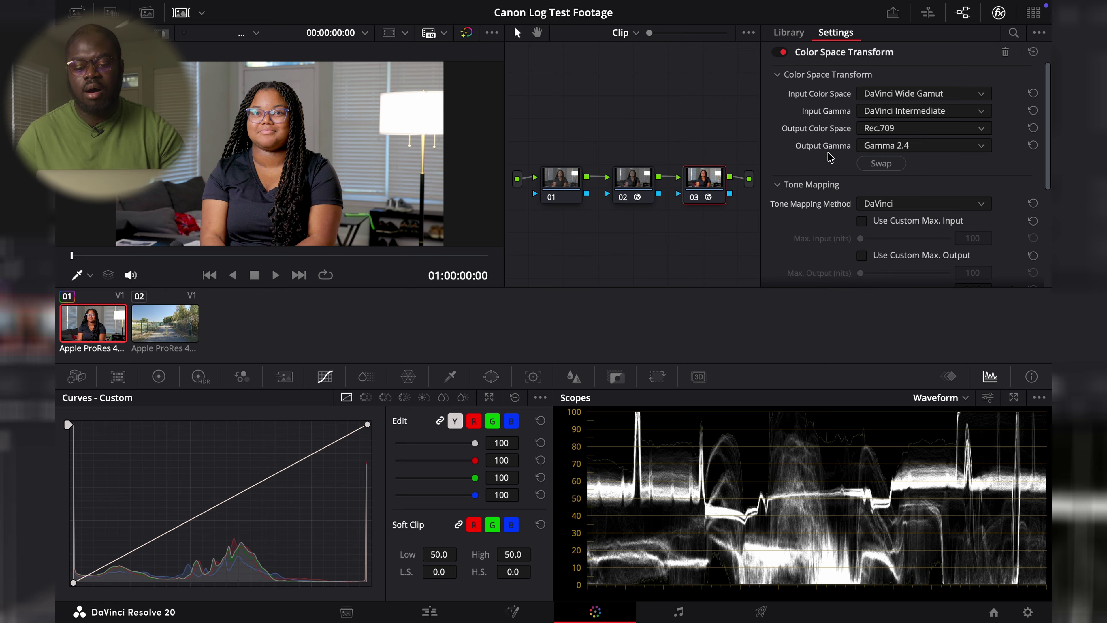
Step: Add four serial nodes after node 02 and clean up the node graph
click(635, 194)
drag(633, 188, 622, 201)
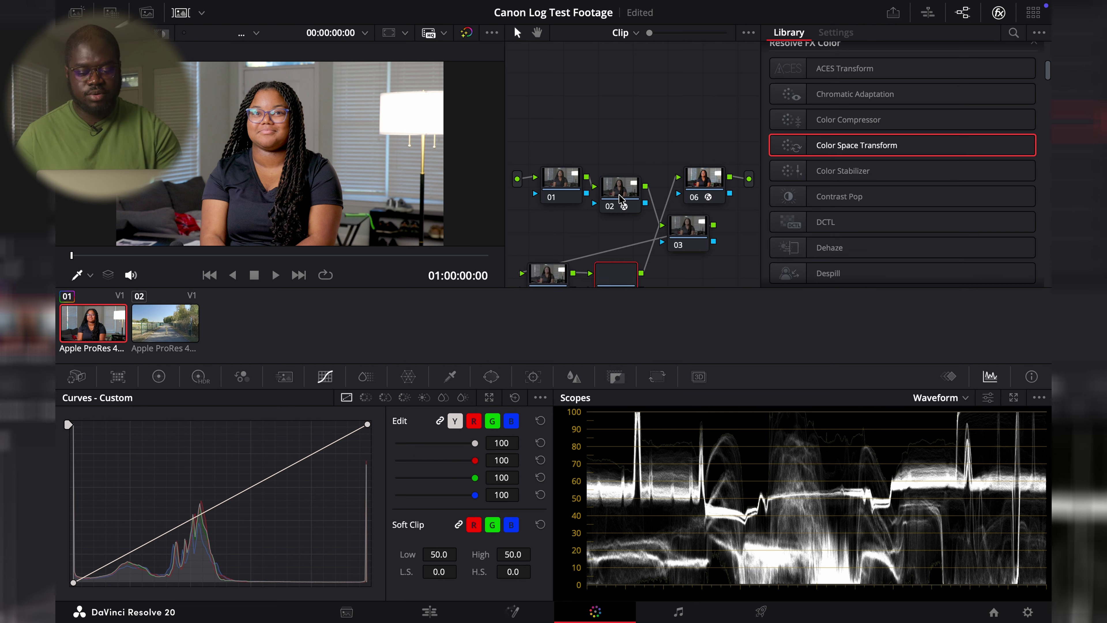
right_click(655, 148)
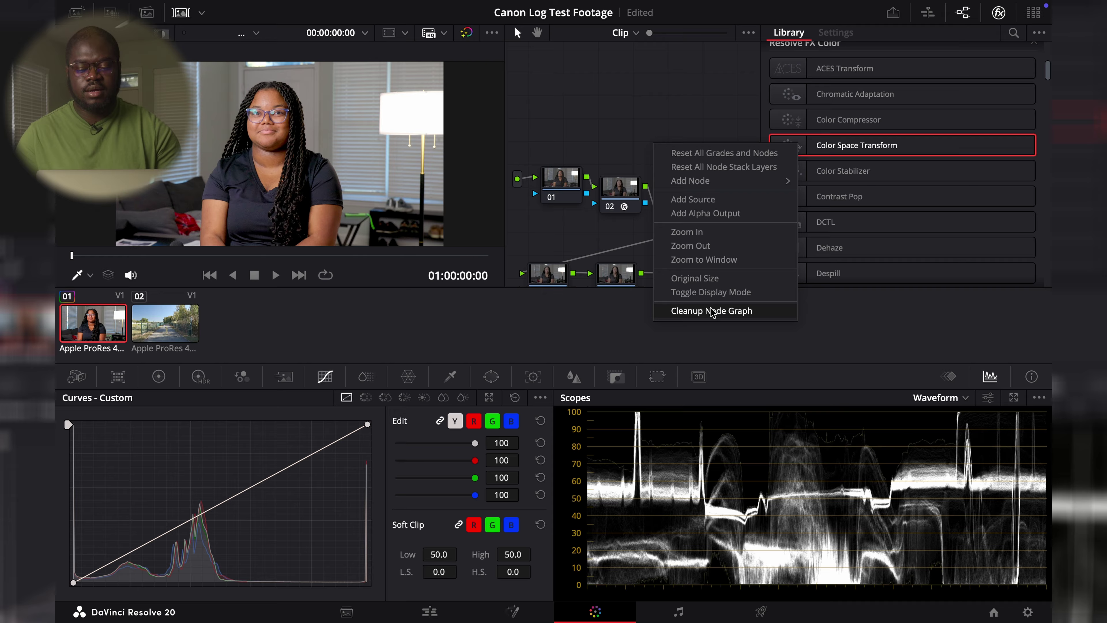
click(740, 312)
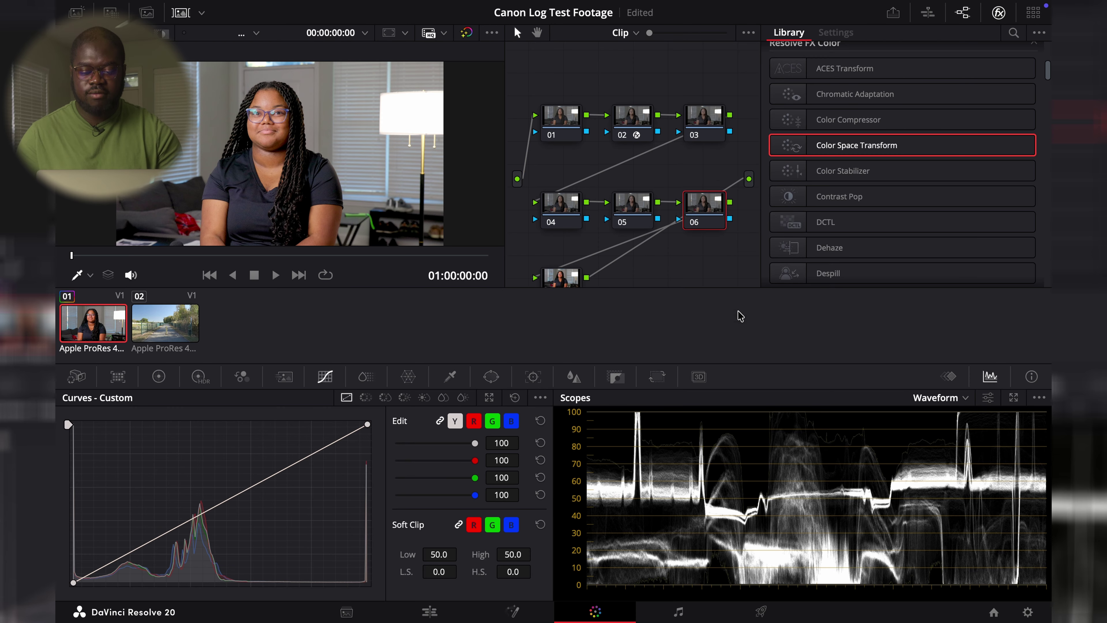
Step: Label node 02 as "CST"
right_click(628, 120)
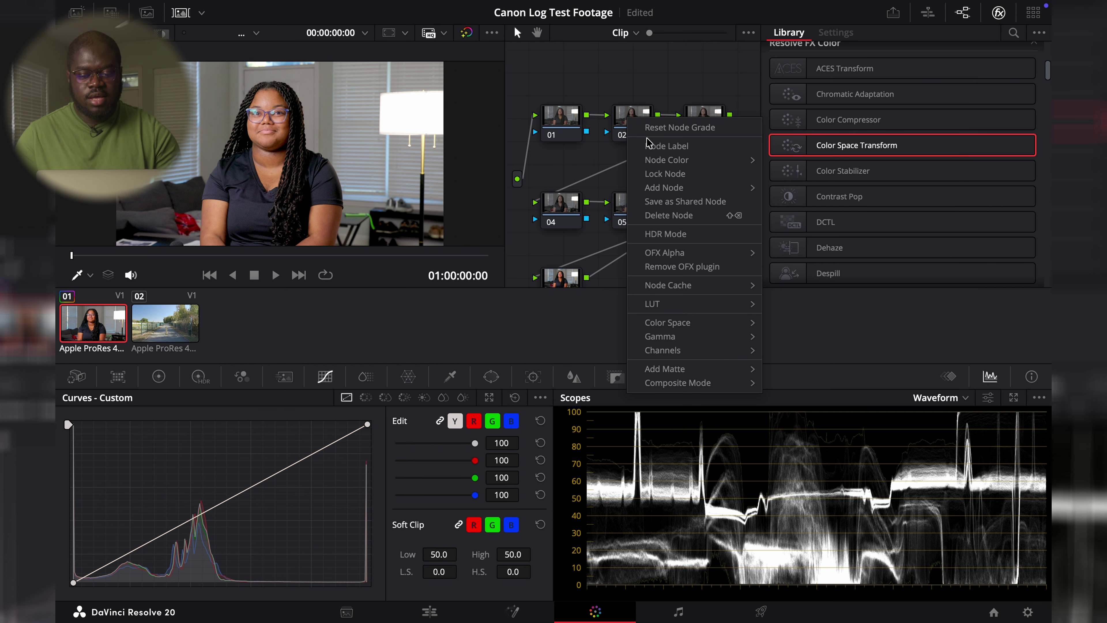
click(657, 150)
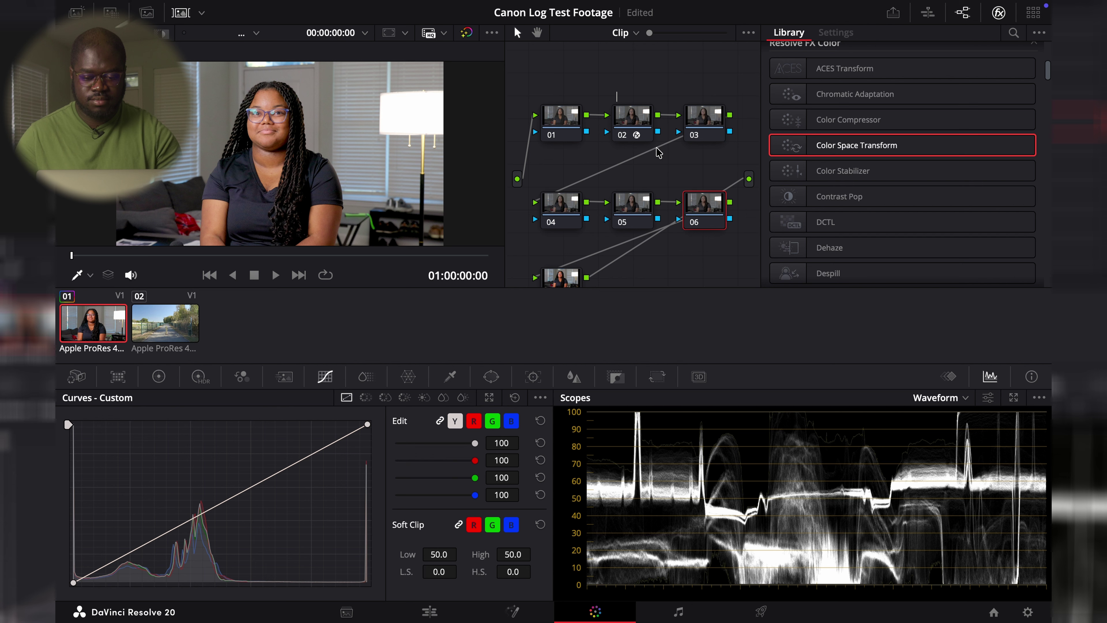
text(CST)
key(Return)
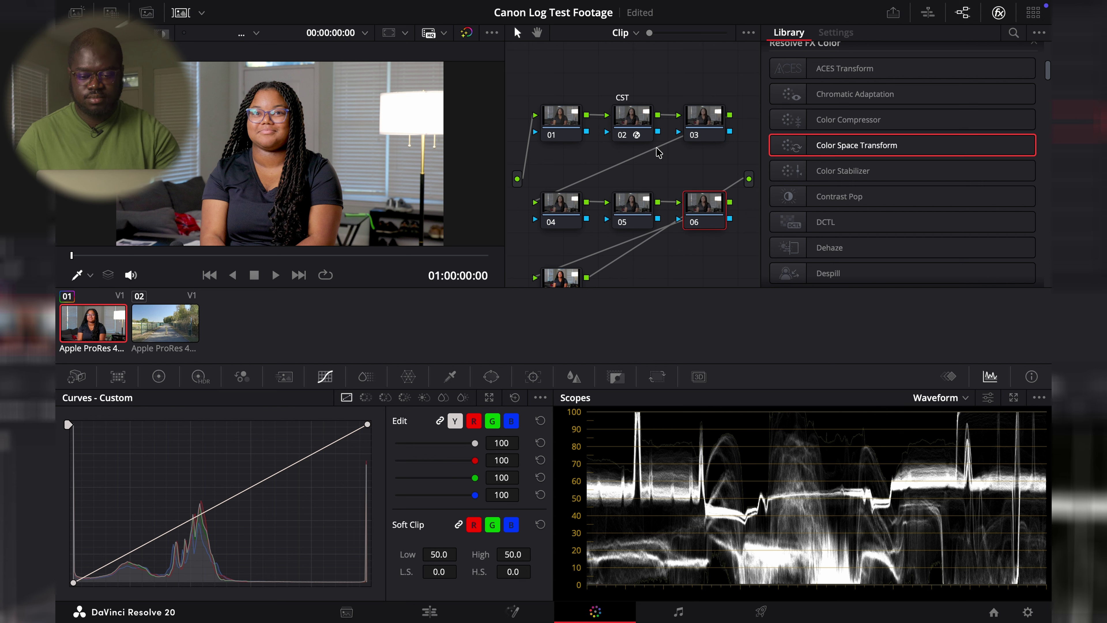
Step: Label node 03 as "Exposure"
click(707, 125)
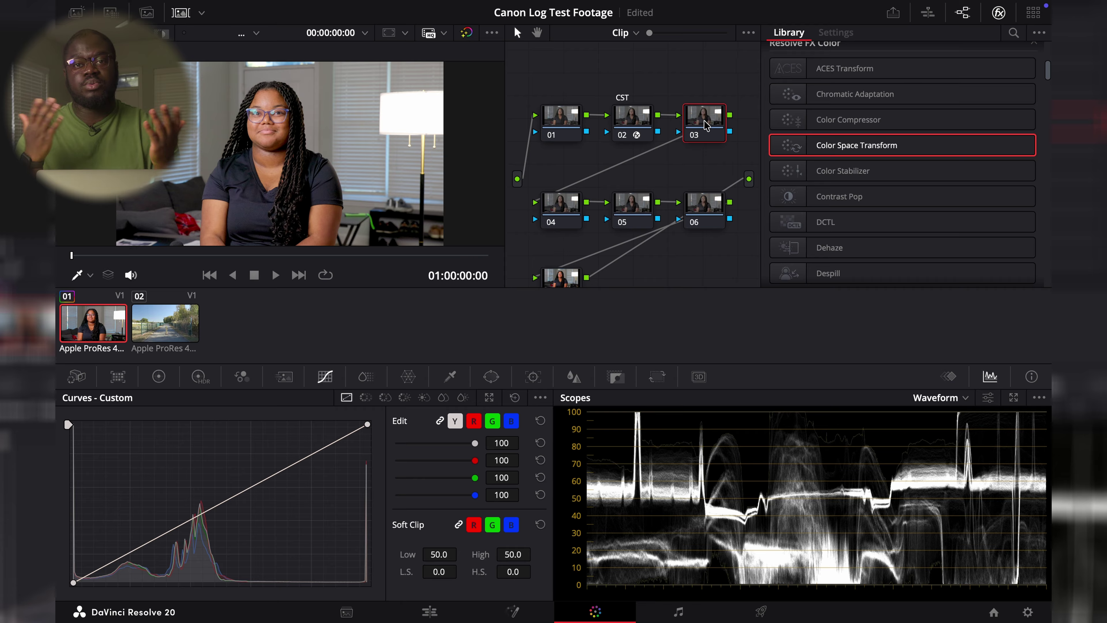
right_click(707, 125)
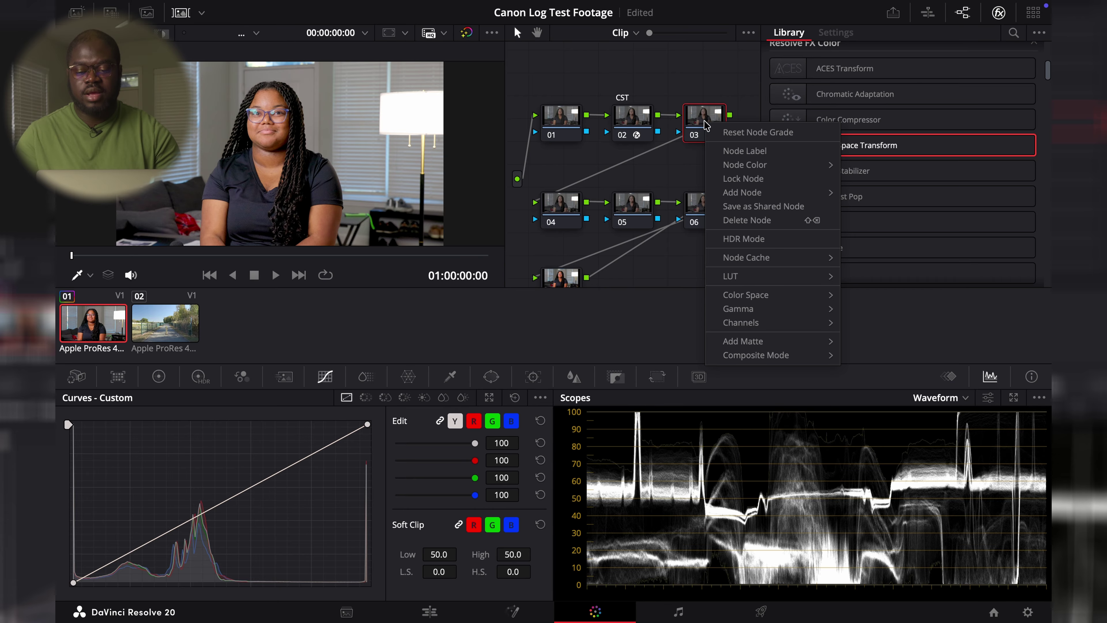
click(731, 153)
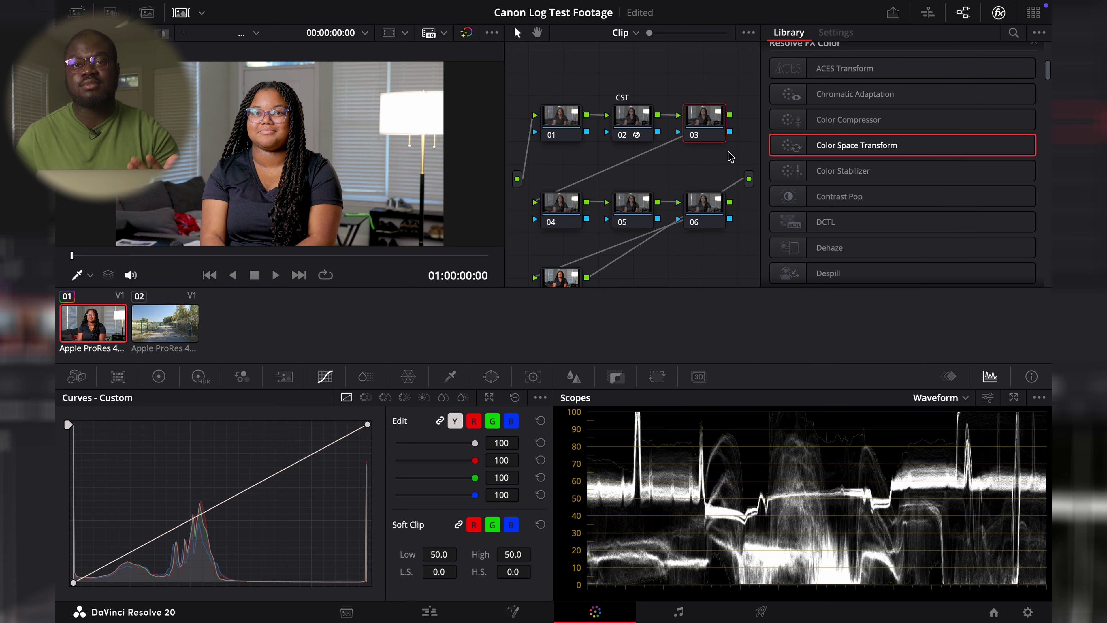
text(Exposure)
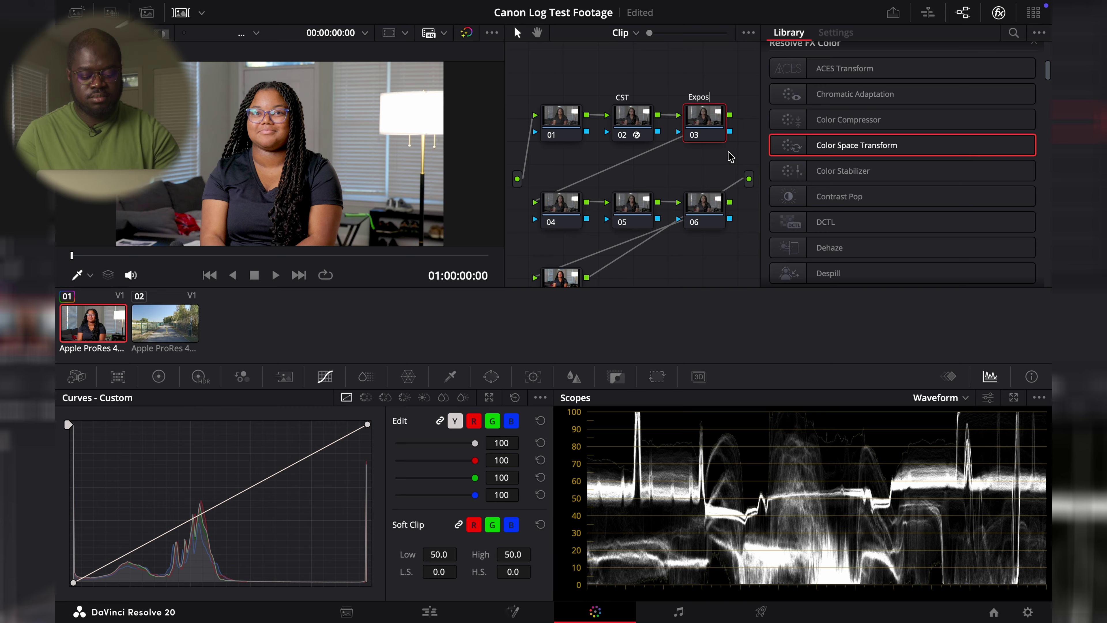
key(Return)
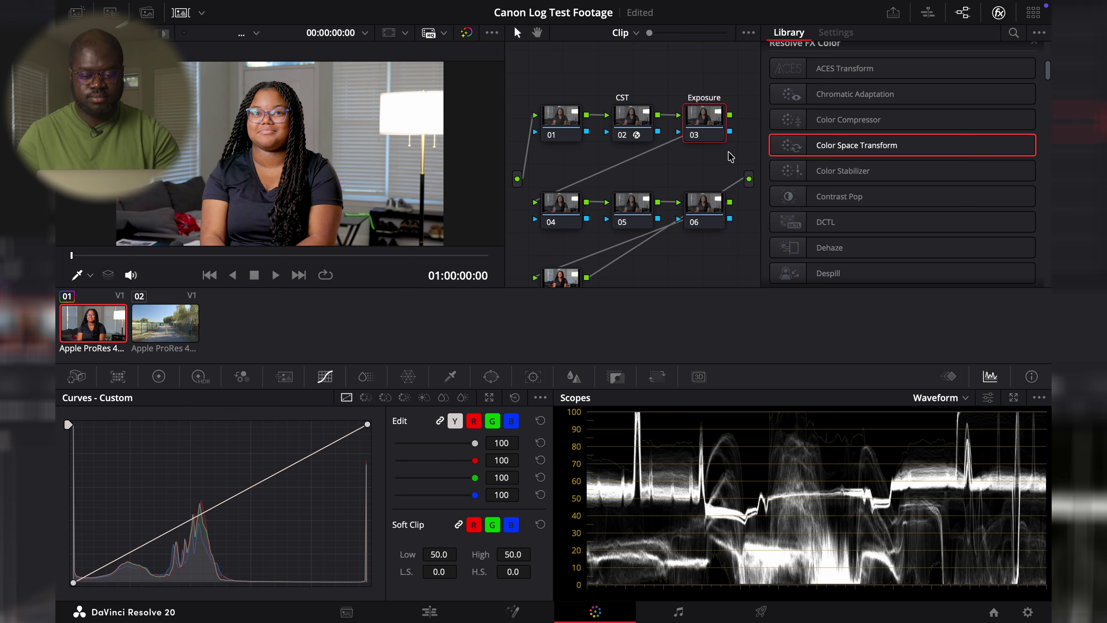
Step: Label node 04 as "Contrast"
right_click(552, 212)
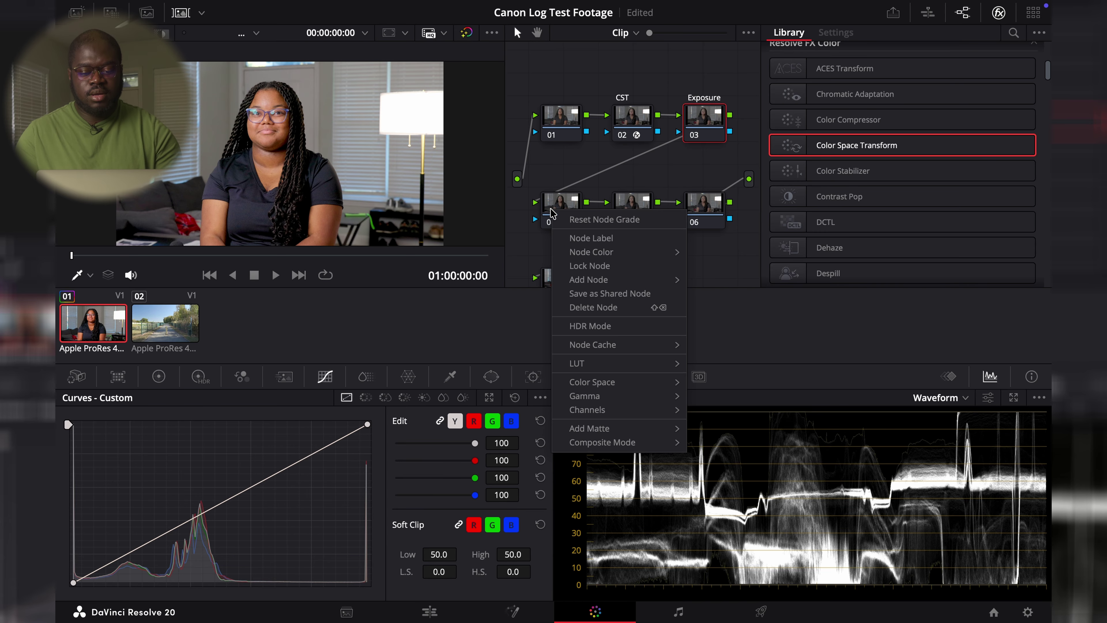
click(584, 239)
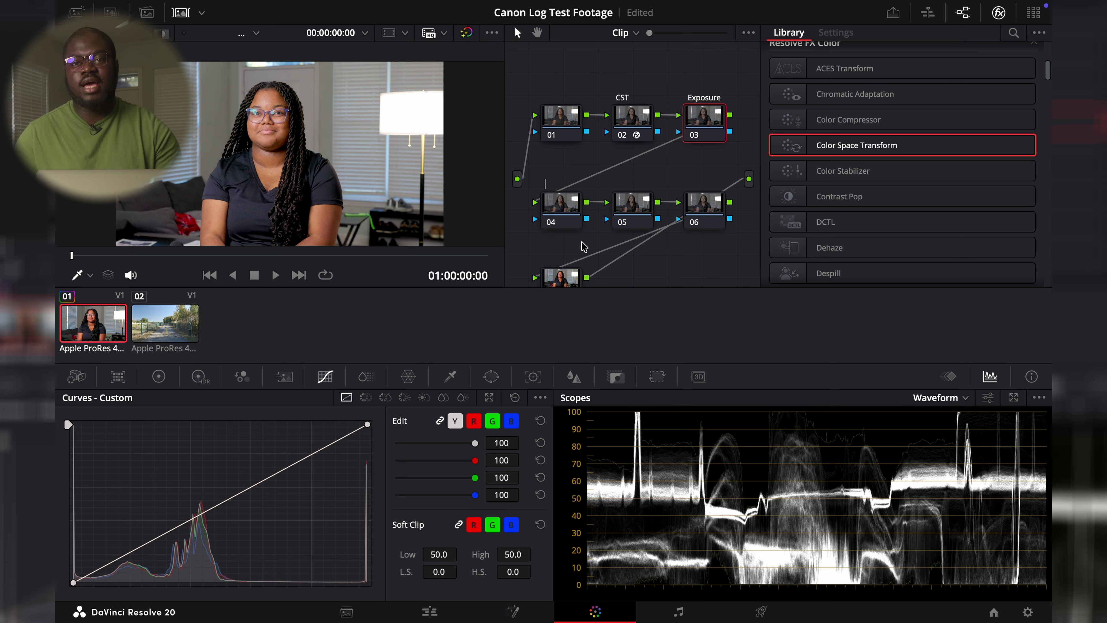
text(Contrast)
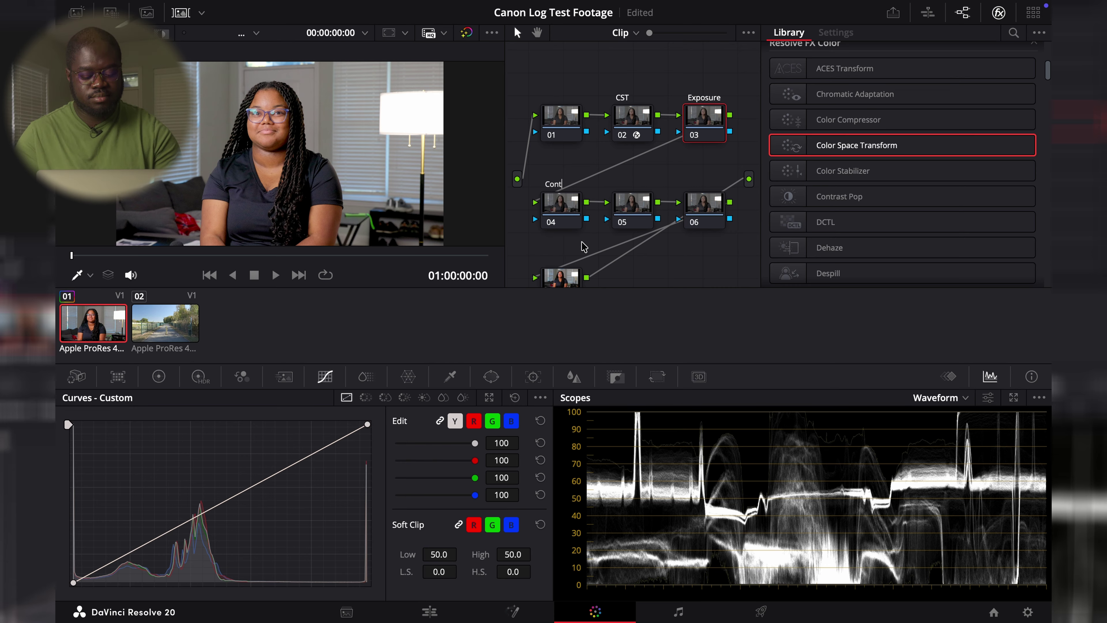
key(Return)
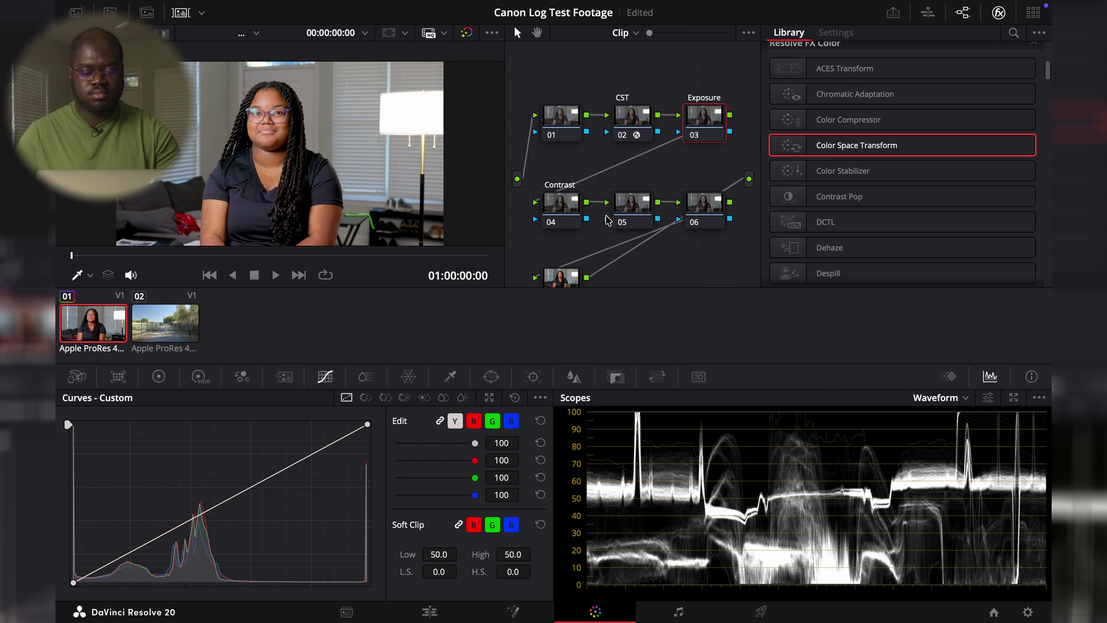
Step: Label node 05 as "WB"
right_click(636, 201)
click(673, 234)
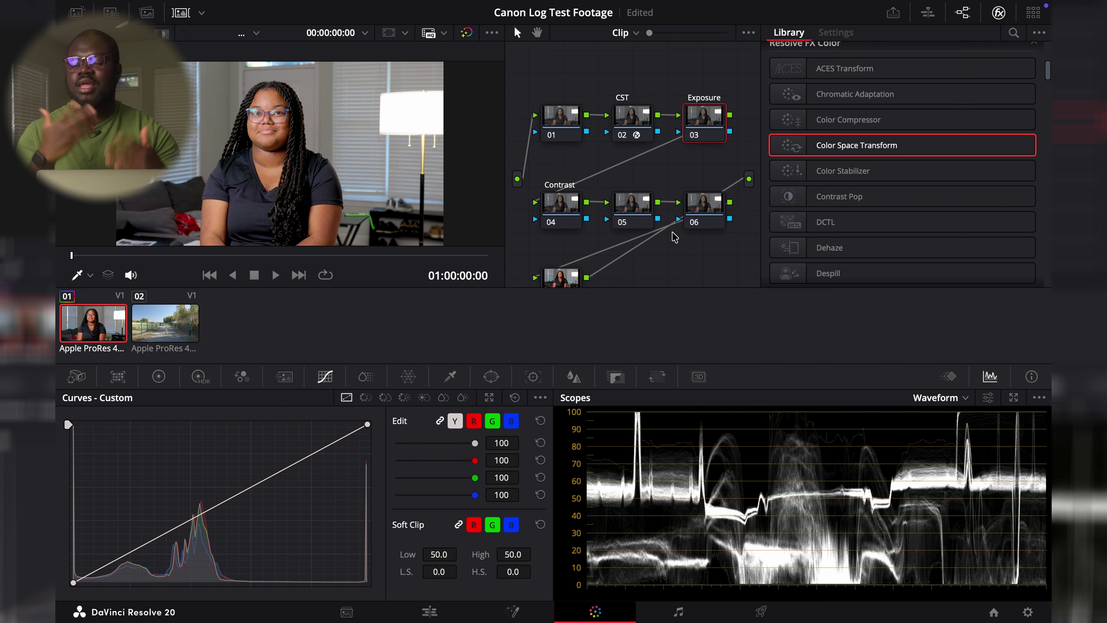
text(Wh)
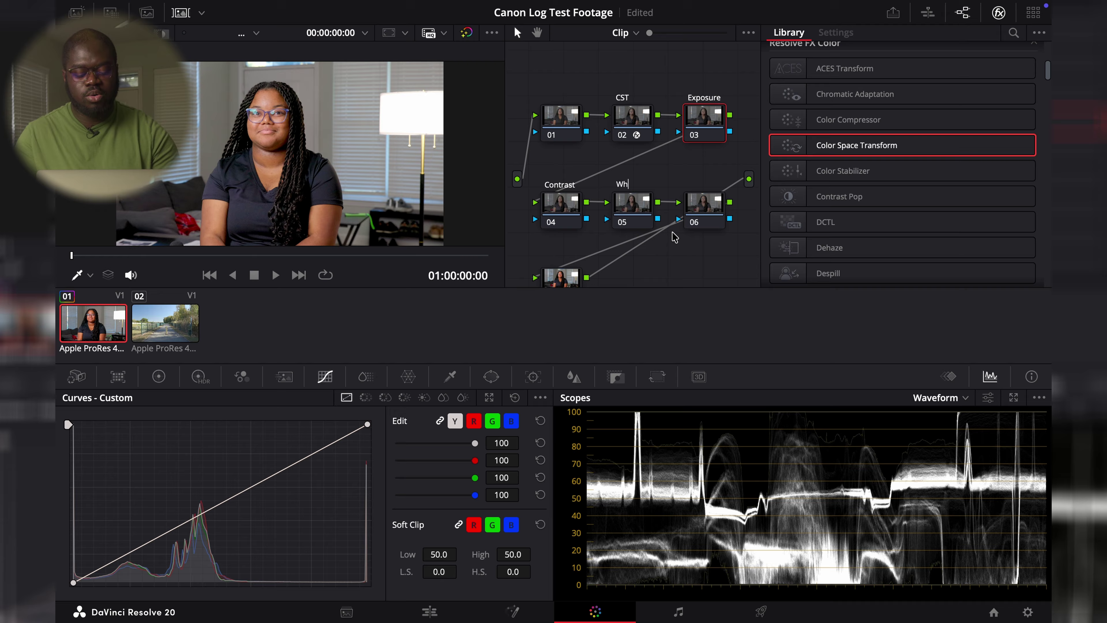
key(BackSpace)
text(B)
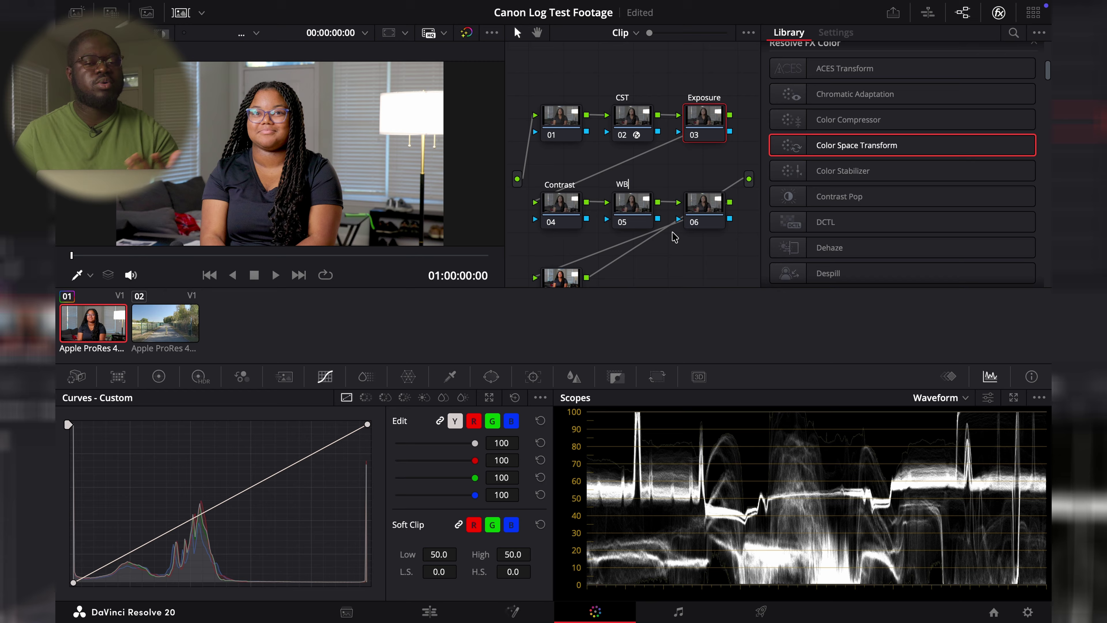
key(Return)
Step: Label node 06 as "Color" and close the effects library
right_click(706, 214)
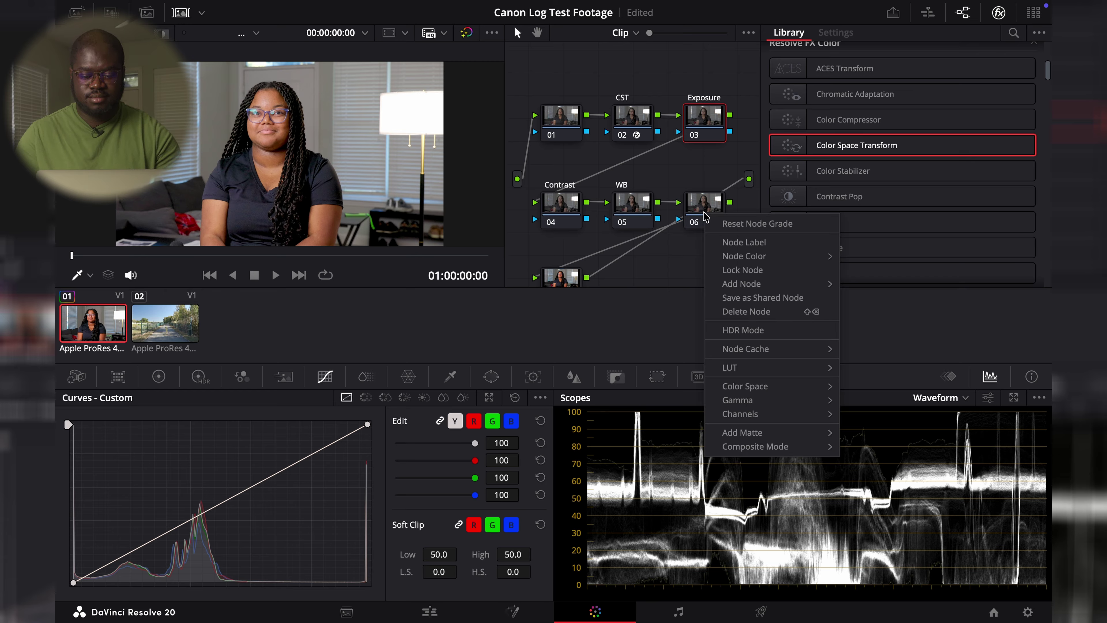
click(727, 243)
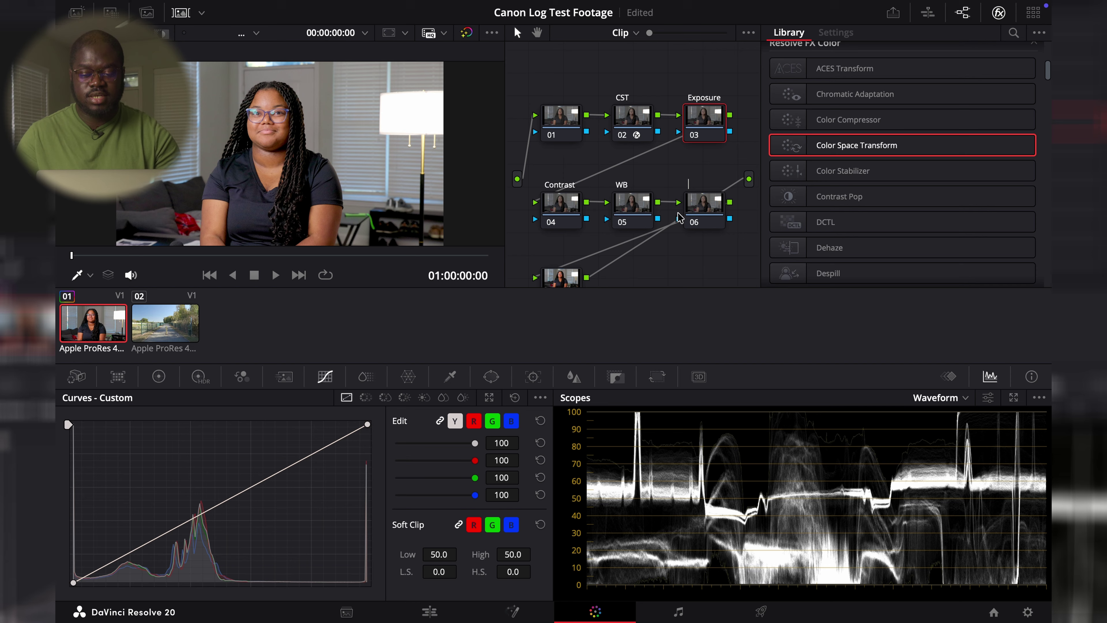
text(Color)
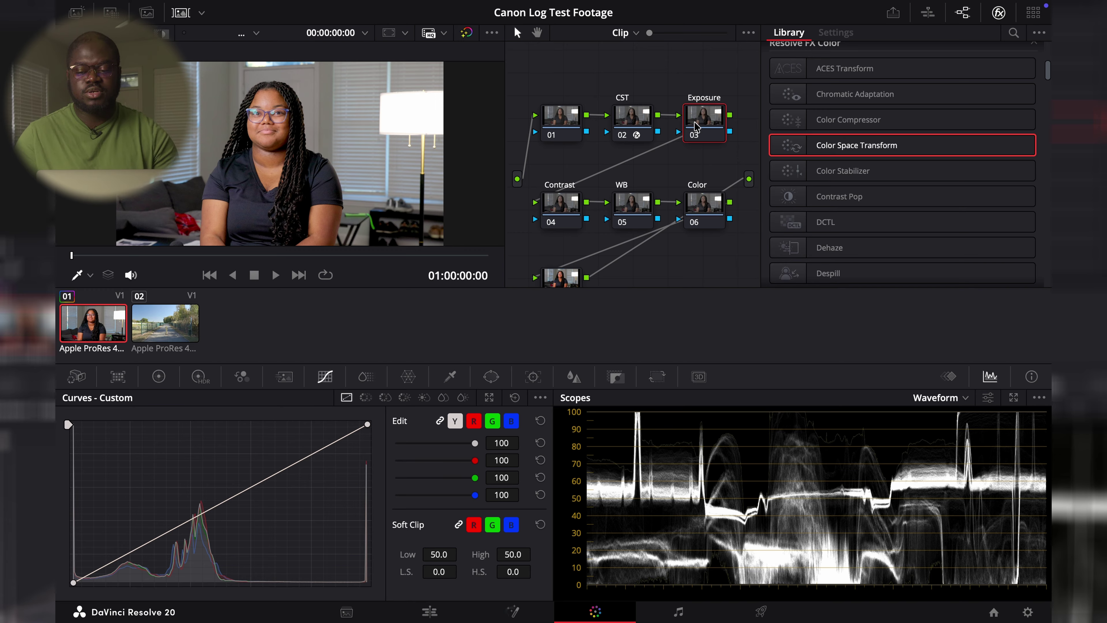
click(998, 13)
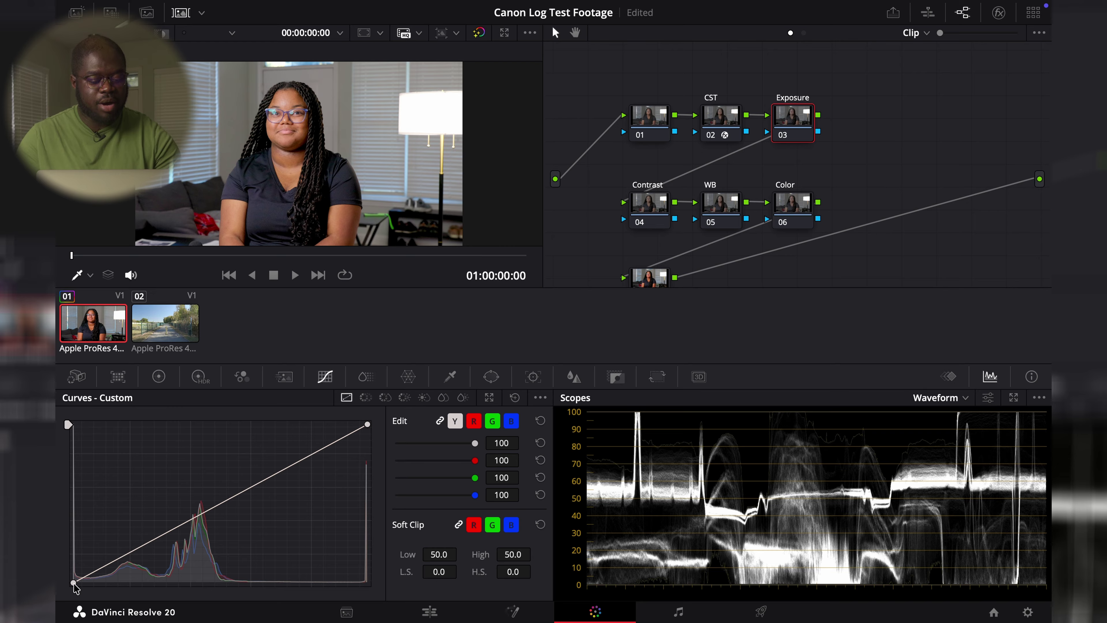
Step: Try raising the custom curve's black point and moving it inward on the Exposure node, and reset the curve
drag(74, 586, 75, 577)
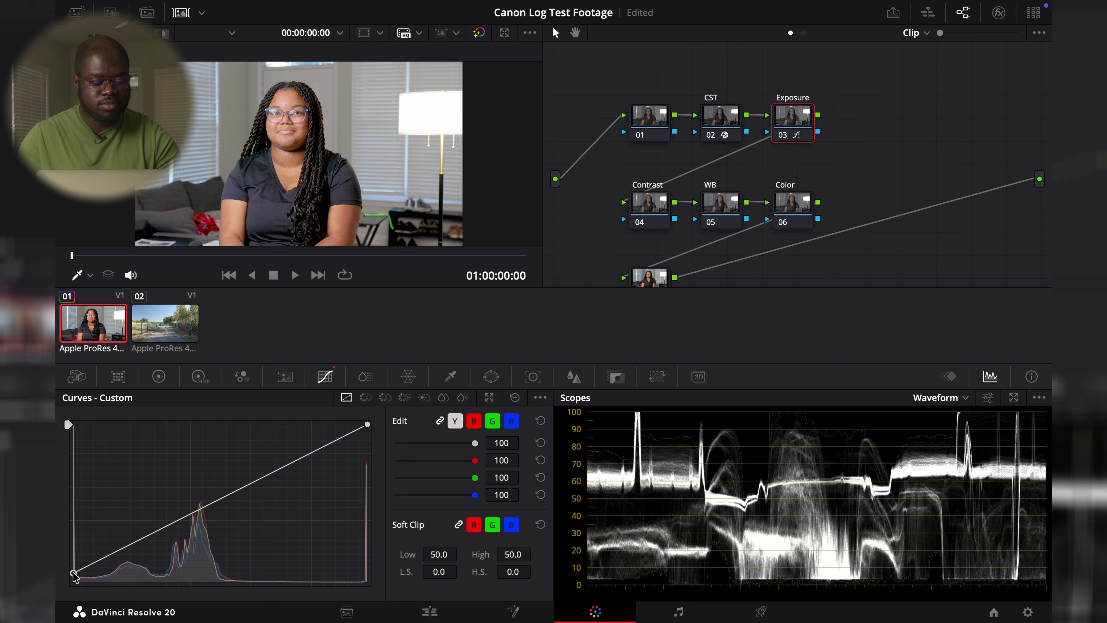
drag(74, 577, 117, 582)
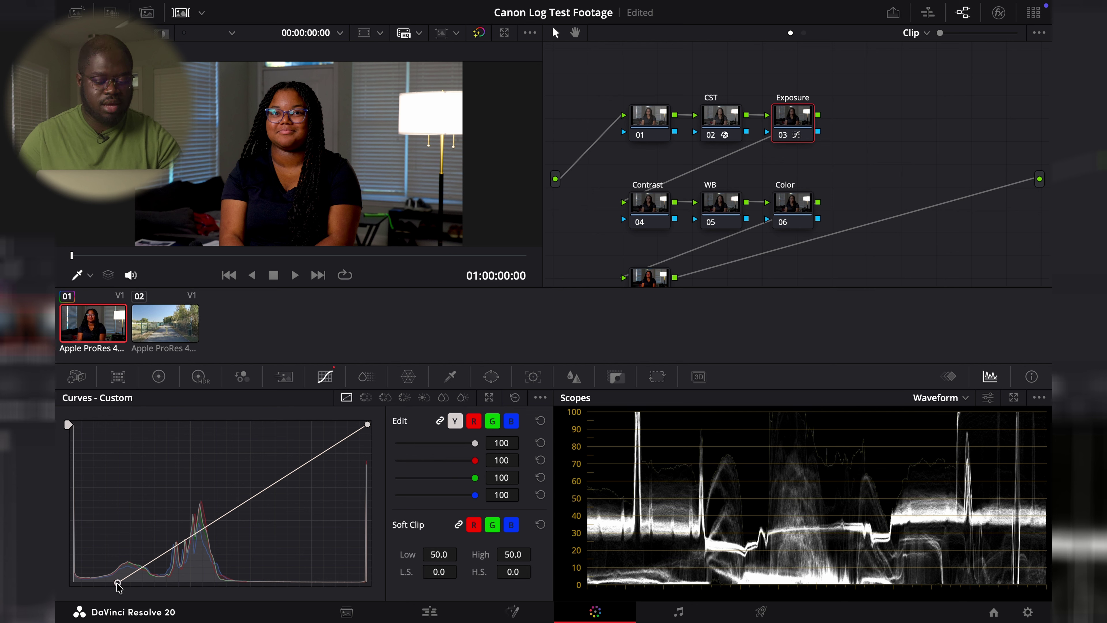
click(515, 398)
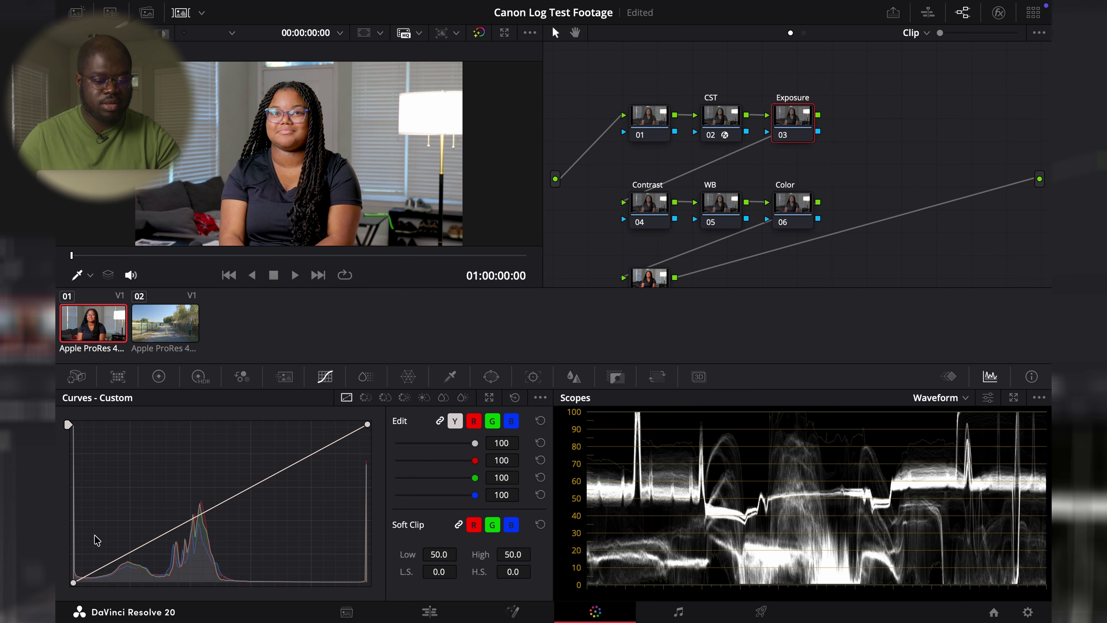
Step: On the Exposure node's custom curve, raise the black point slightly and lower the white point by about a fifth of the graph height
drag(73, 582, 68, 573)
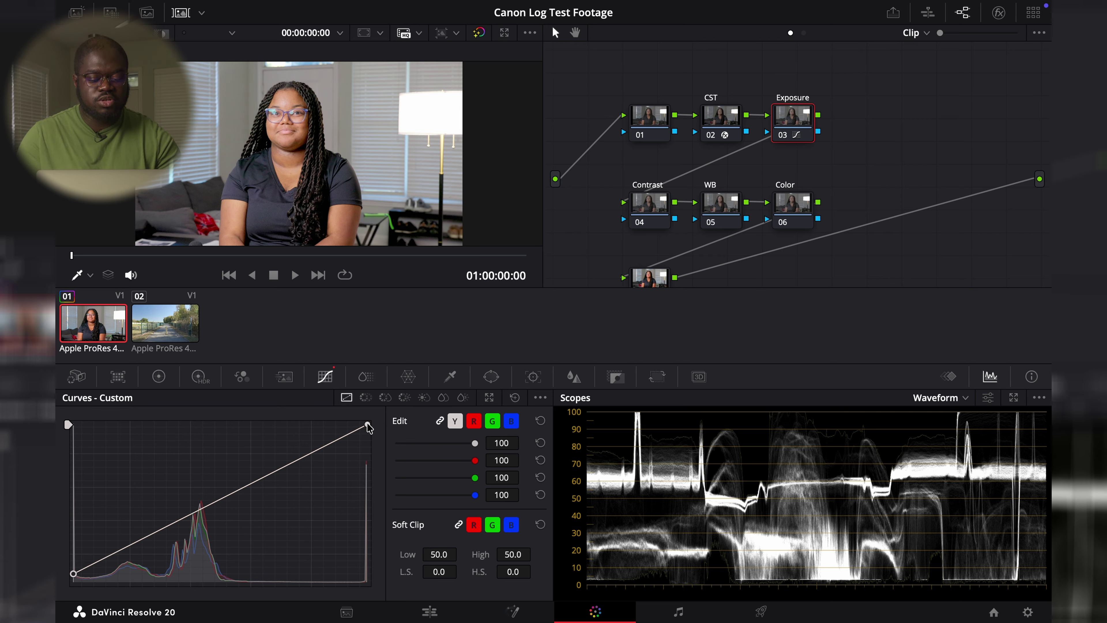
drag(368, 426, 320, 424)
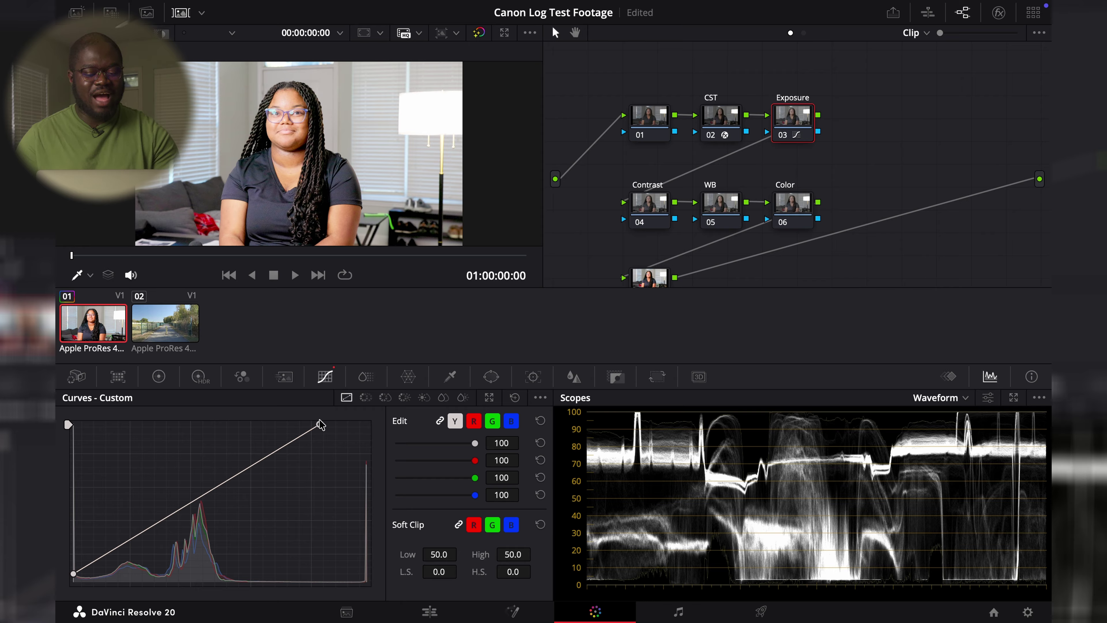
drag(322, 426, 373, 433)
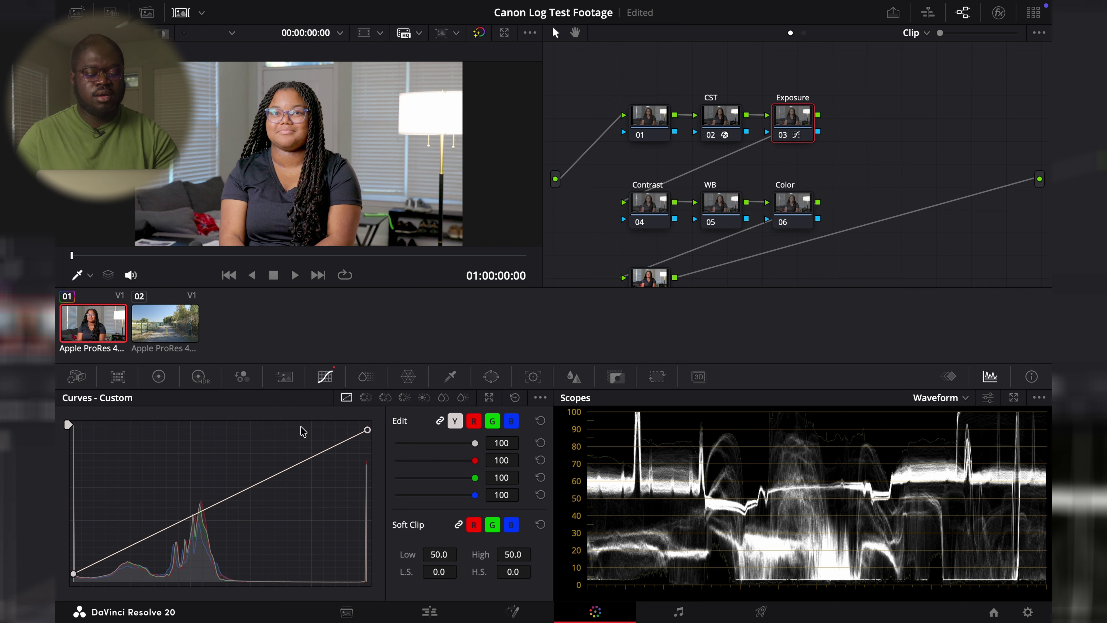
drag(367, 430, 382, 461)
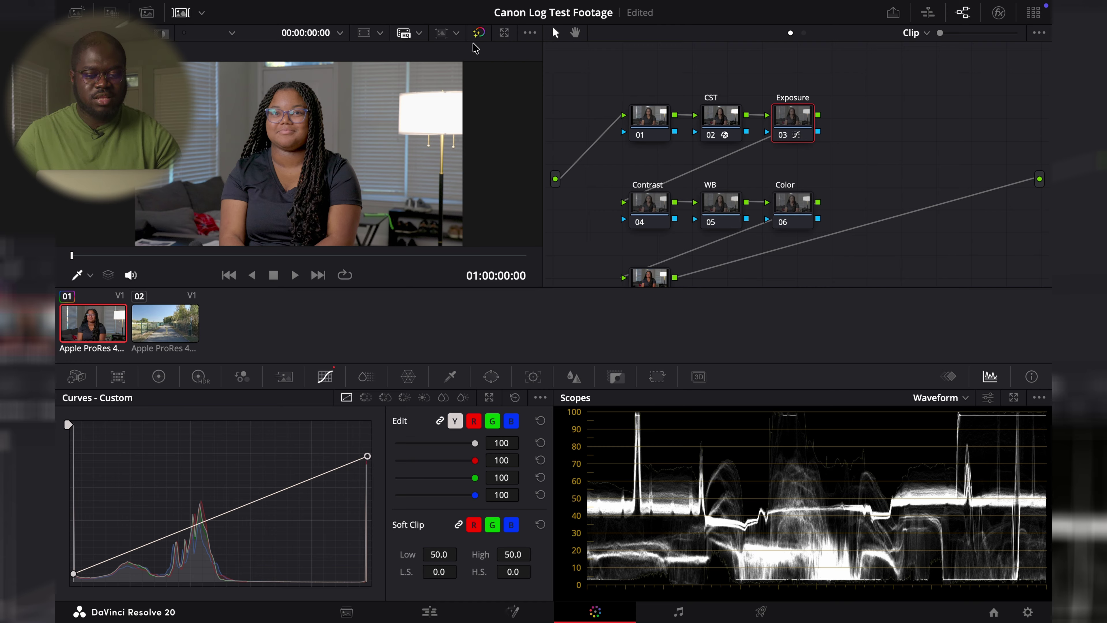
Step: Compare the image with all grades bypassed and re-enabled, and save the project
click(478, 34)
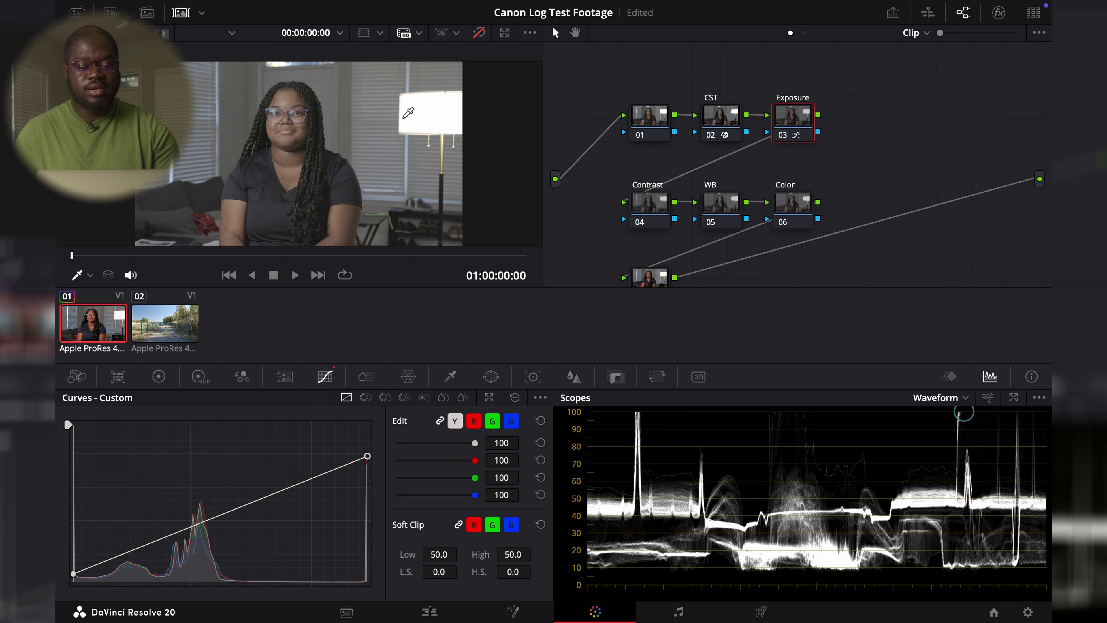
click(478, 34)
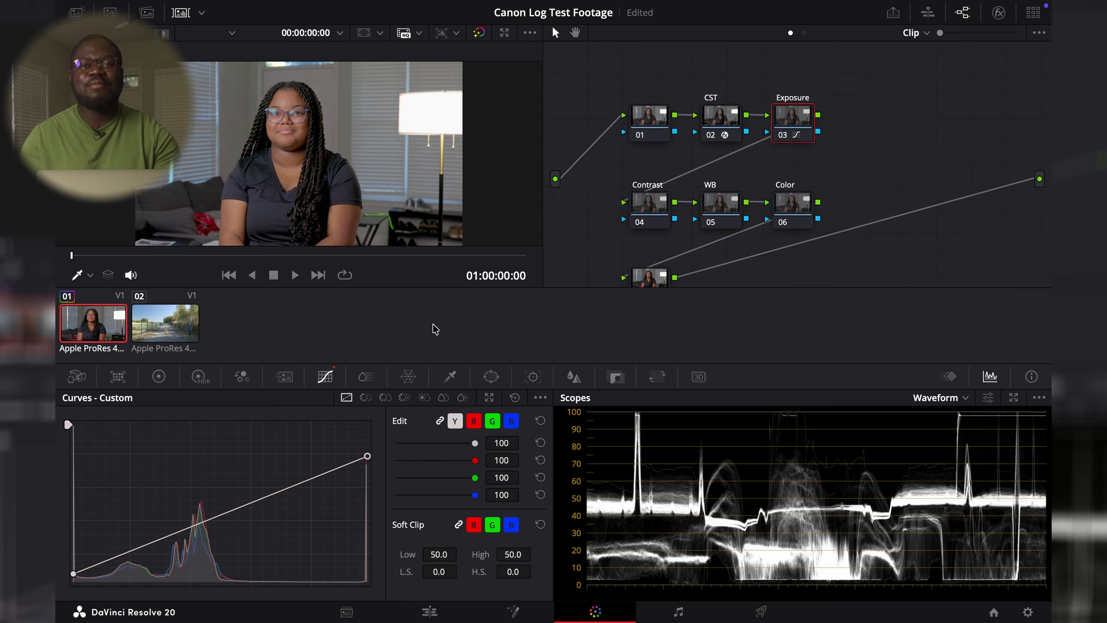
key(ctrl+s)
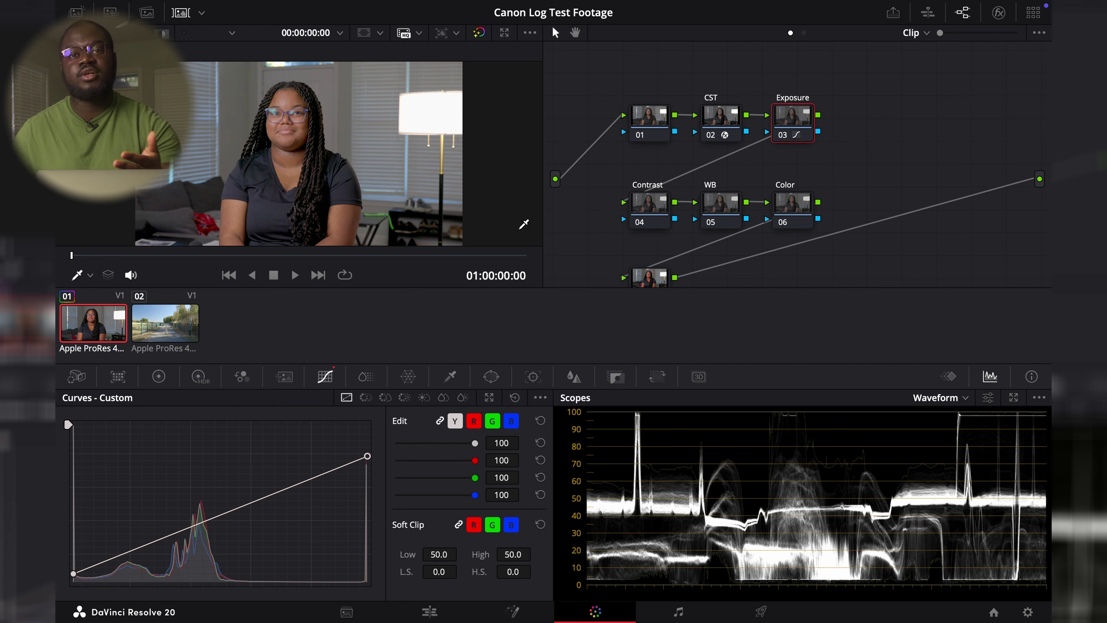
Step: Select the Contrast node and open the primary color wheels
click(651, 224)
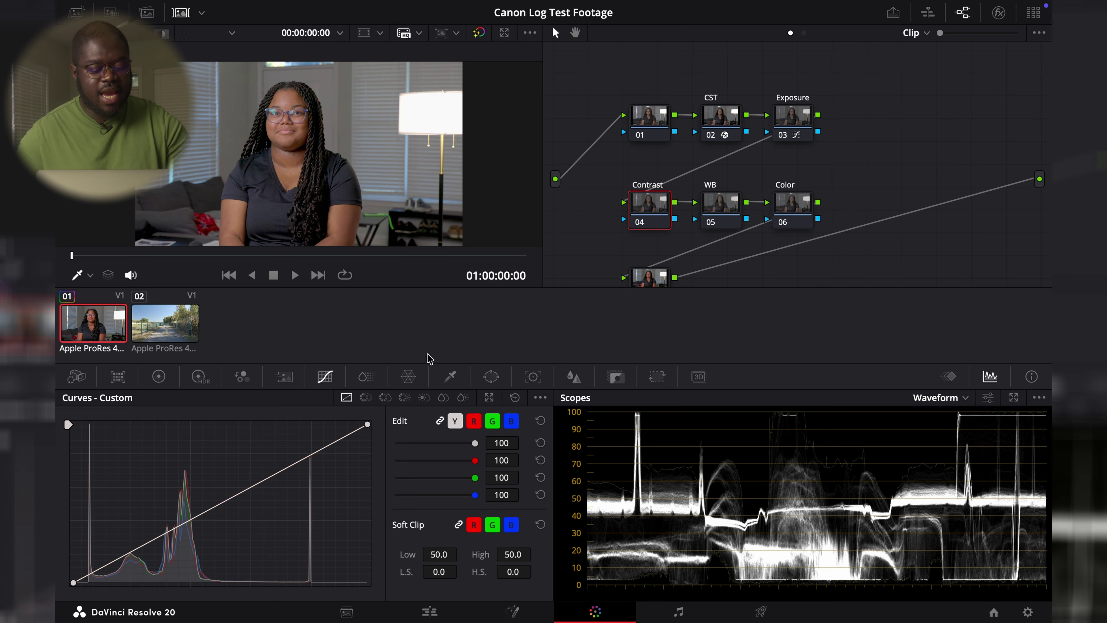
click(161, 379)
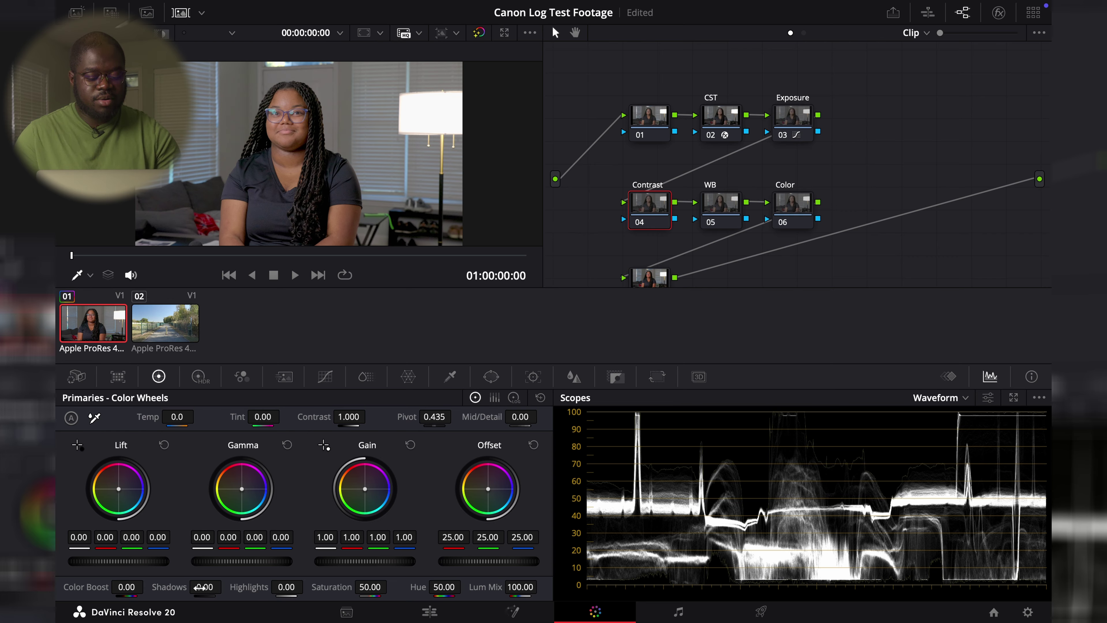
Step: Try Shadows at 36.50 and Highlights at about -89 on the Contrast node, and reset both
drag(200, 587, 307, 587)
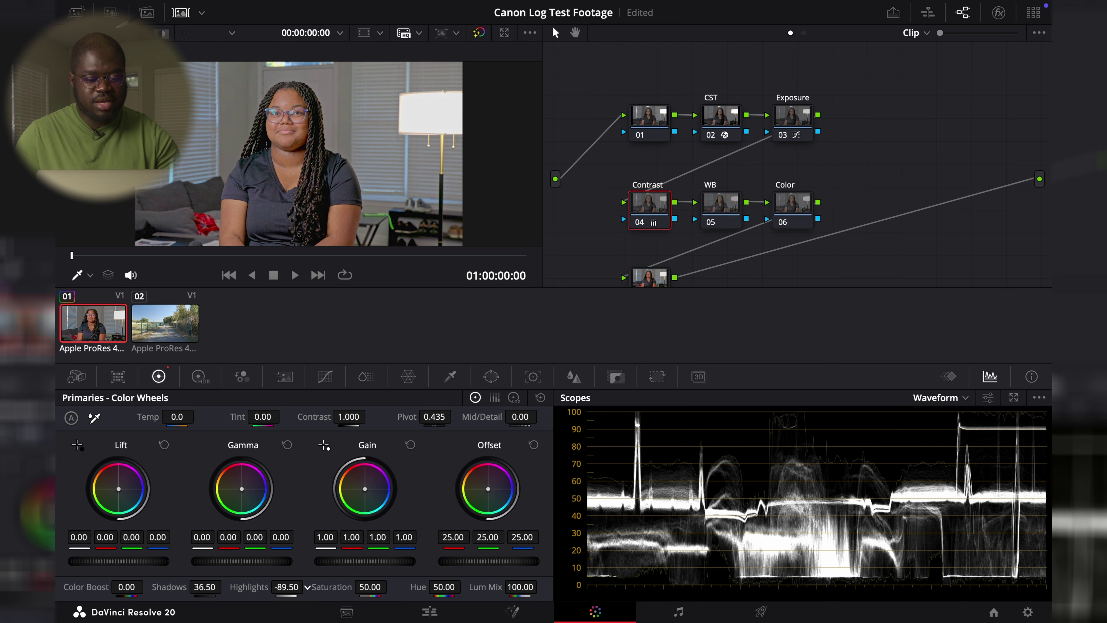
drag(307, 587, 307, 586)
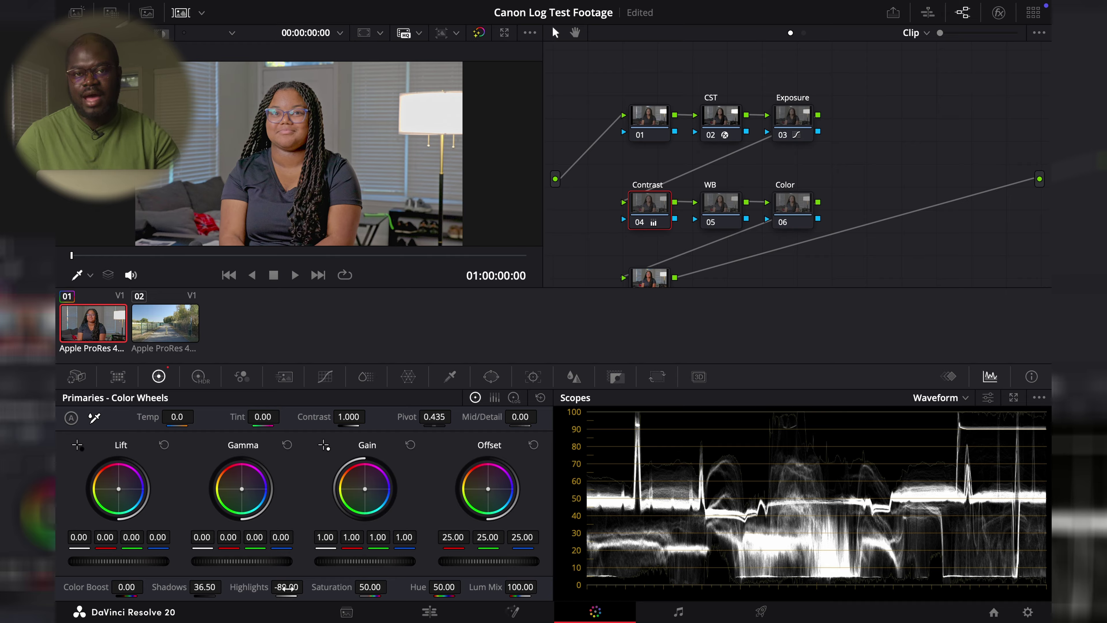
double_click(246, 587)
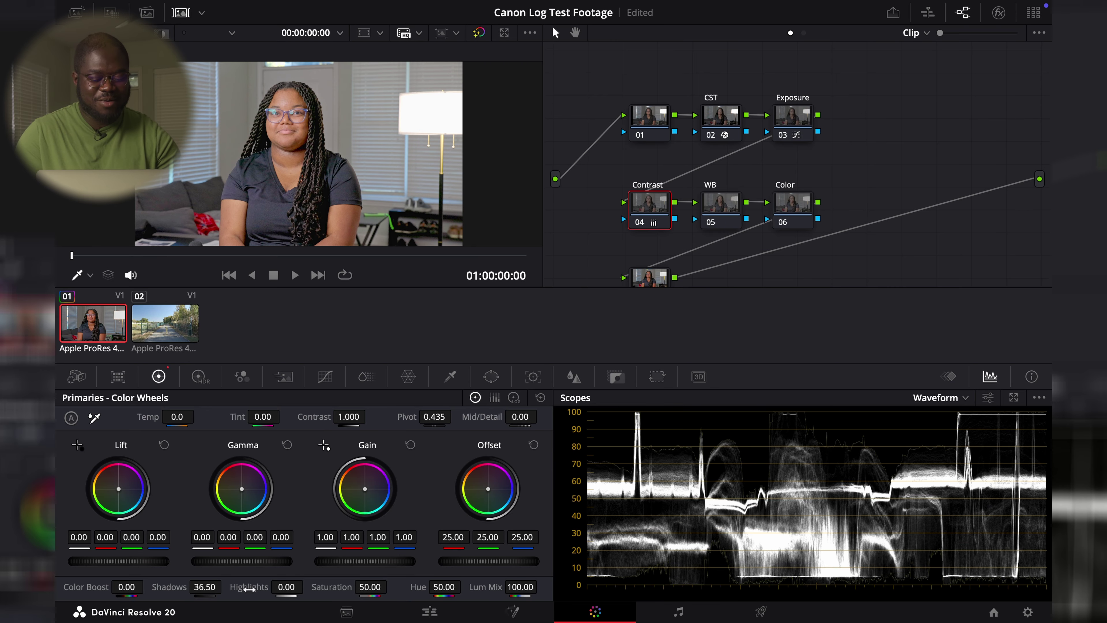
double_click(182, 587)
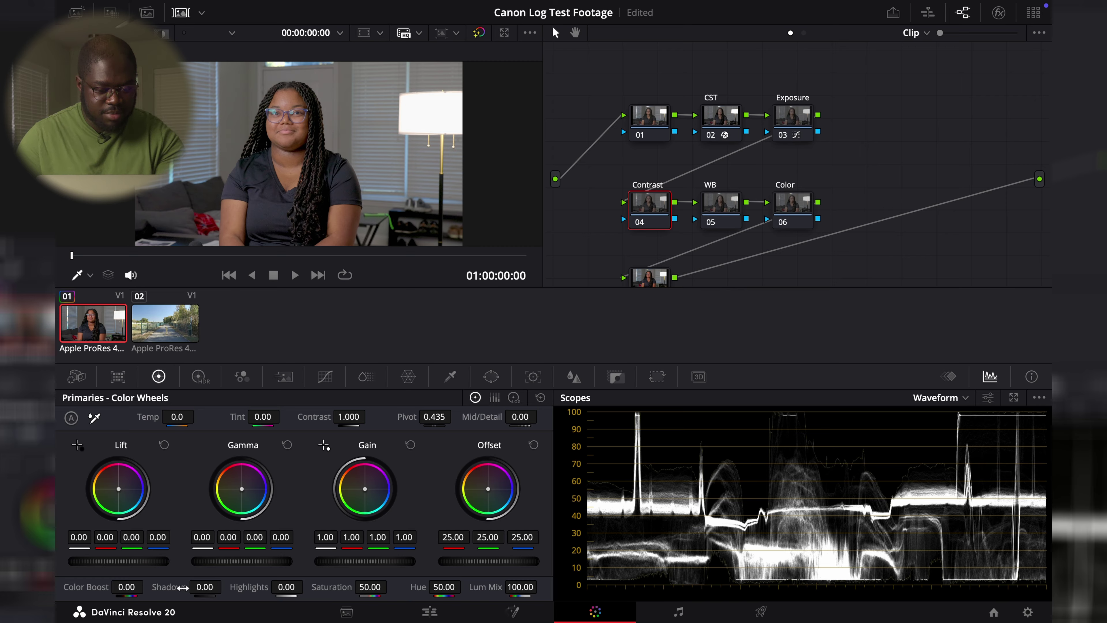
Step: Set Shadows to 11.00 and Highlights to -23.50 on the Contrast node, check the face up close, and save the project
drag(182, 587, 235, 585)
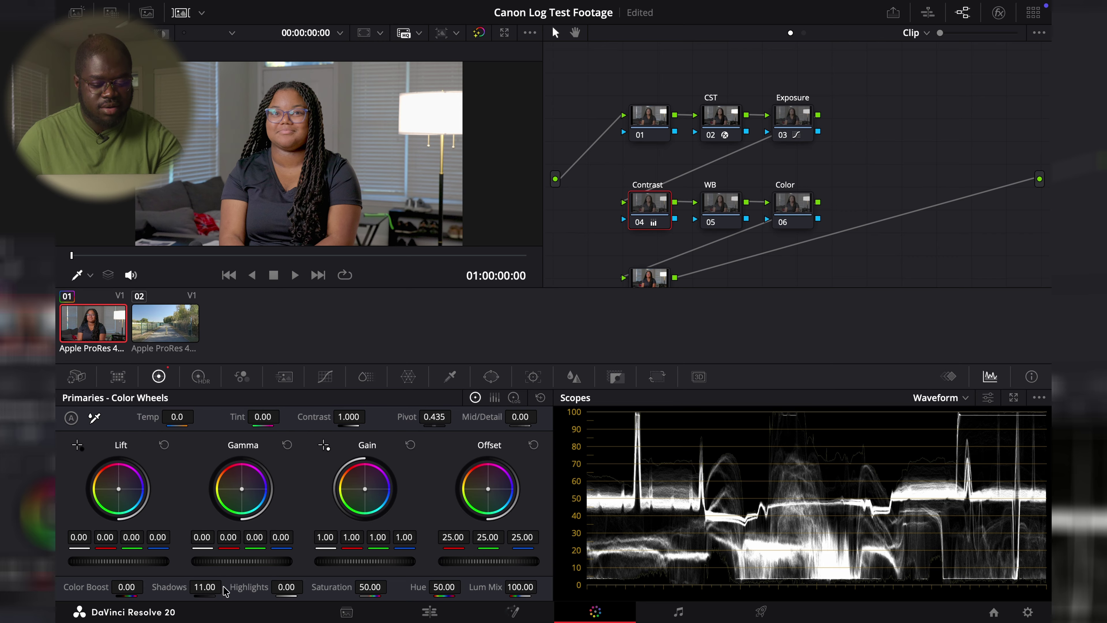
drag(282, 583, 307, 587)
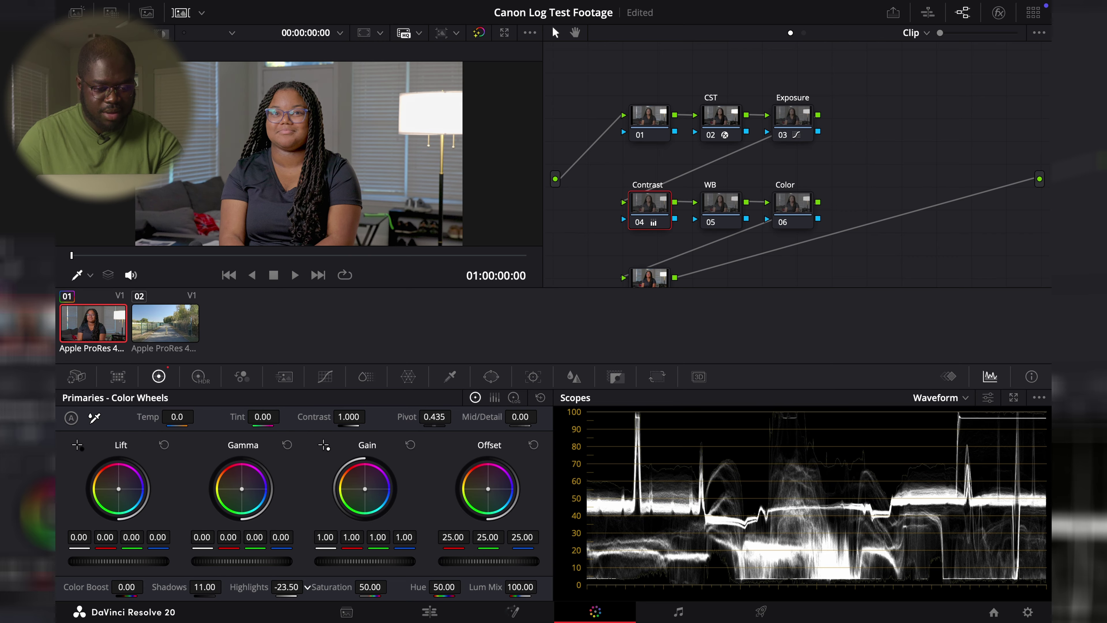
scroll(285, 142, up, 1)
scroll(285, 143, up, 3)
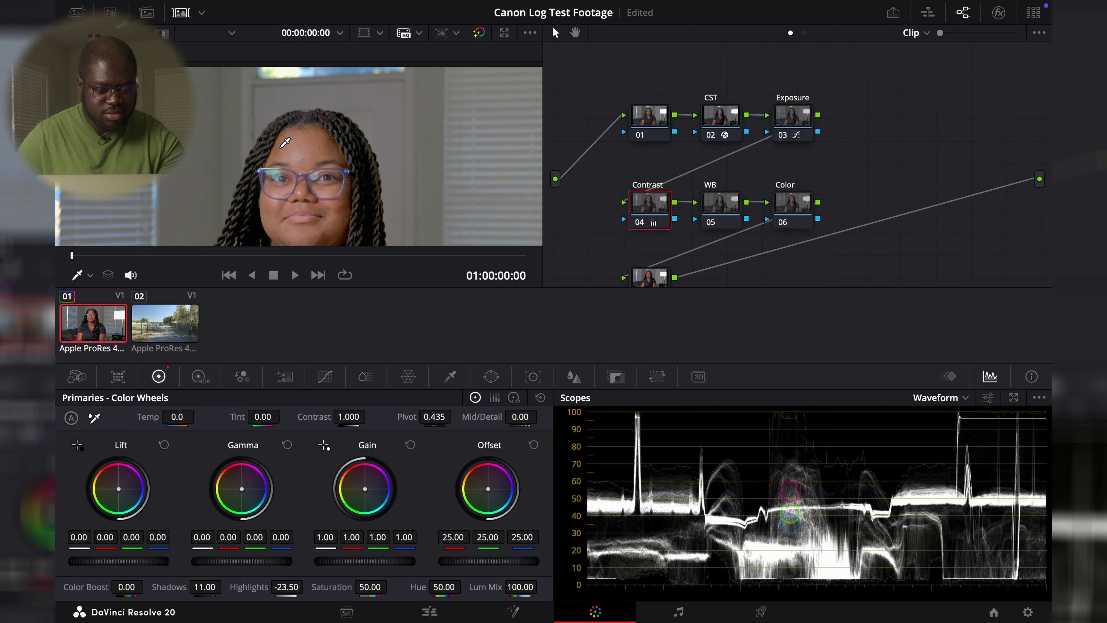
scroll(285, 143, down, 2)
scroll(226, 200, down, 2)
scroll(226, 200, down, 2)
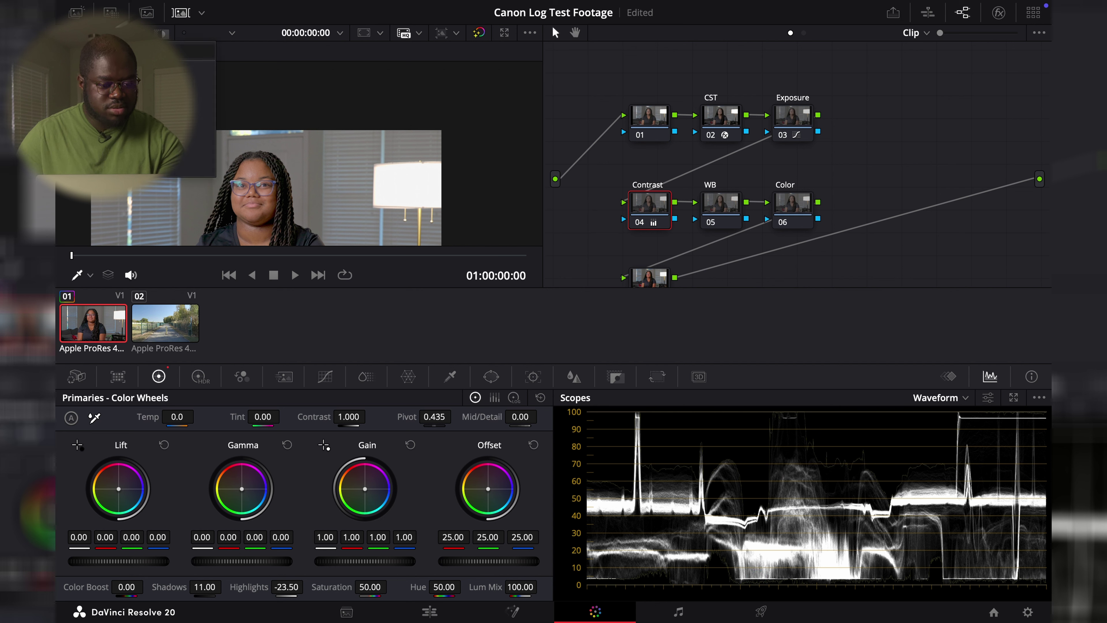
click(100, 51)
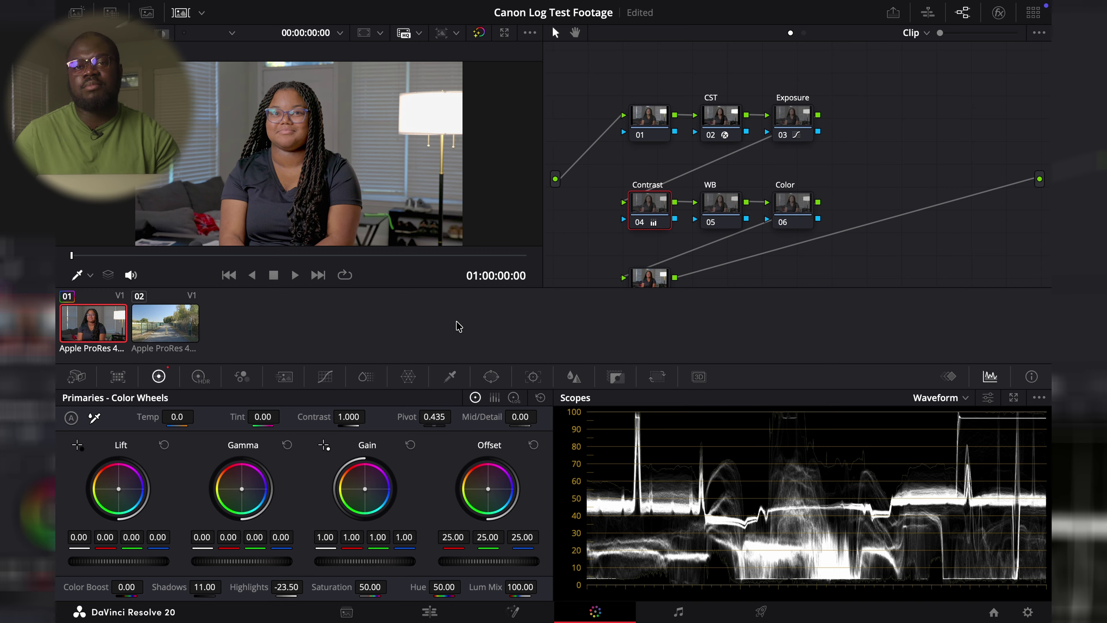
key(ctrl+s)
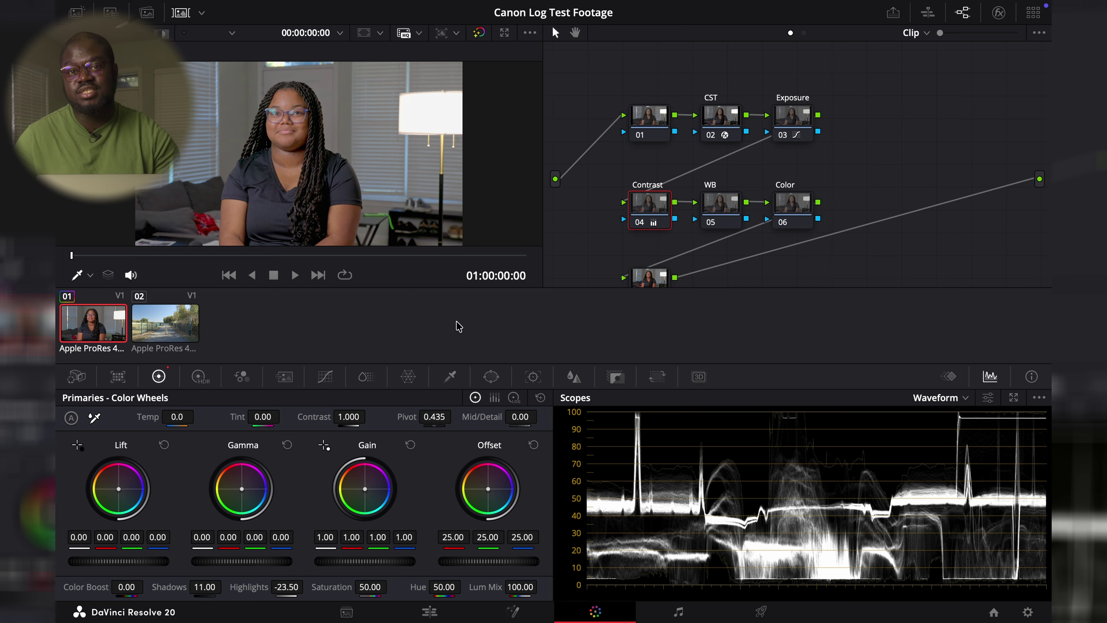
Step: On the WB node, try a cool Temp of about -180 and set it to a warmer 180.0
click(648, 203)
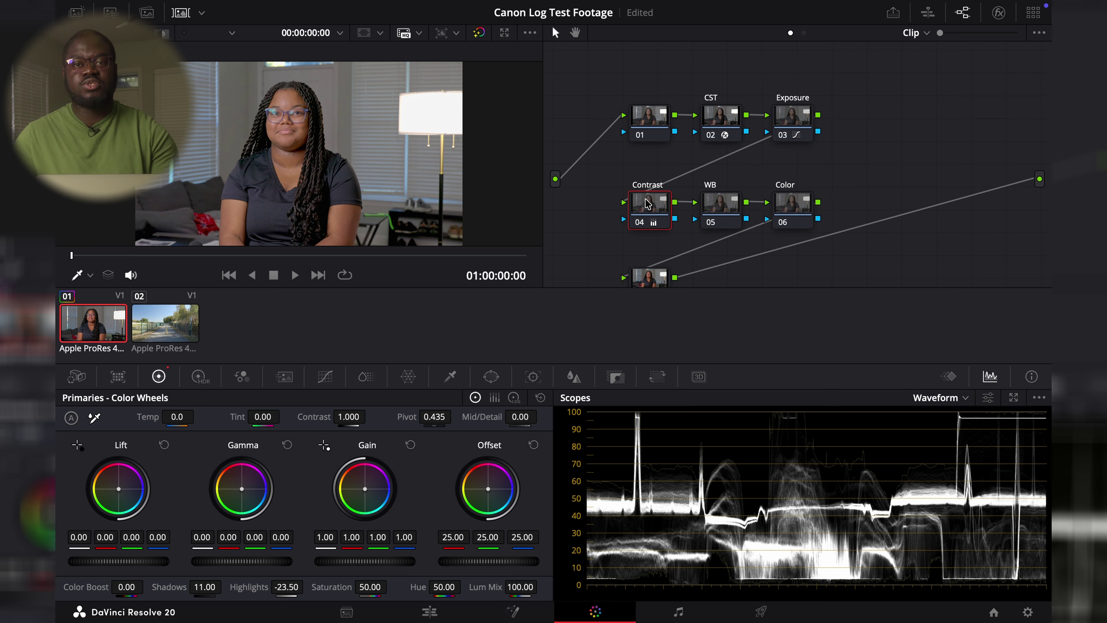
click(713, 203)
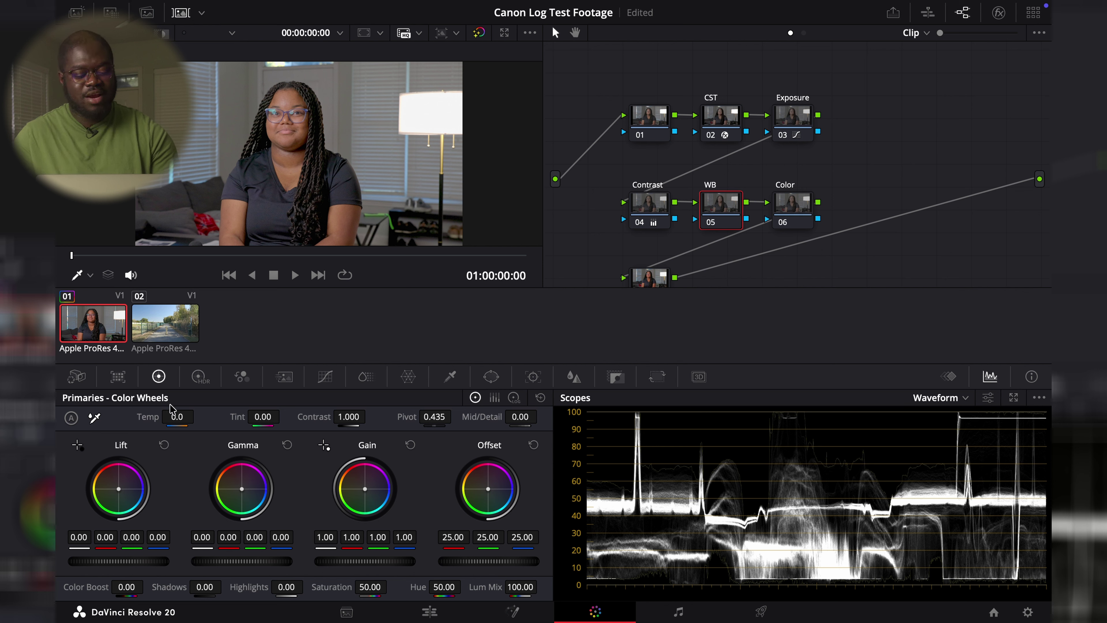
double_click(177, 418)
text(-230)
key(Return)
drag(199, 416, 178, 418)
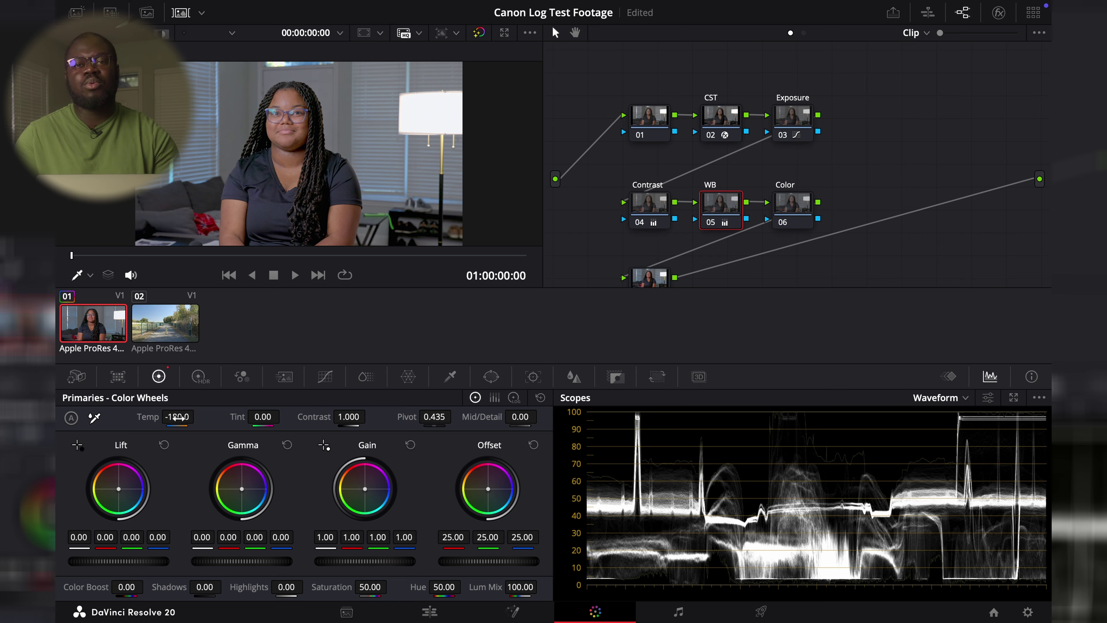
mouse_move(179, 418)
mouse_down()
mouse_move(198, 415)
mouse_move(178, 417)
mouse_up()
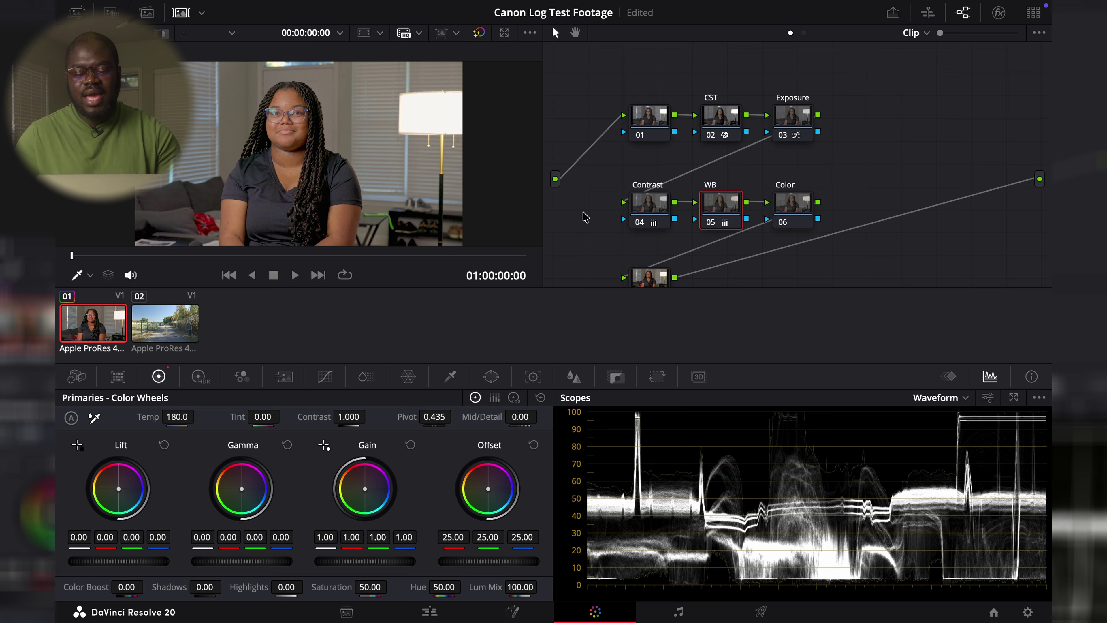
Step: Select the Color node and open the Curves palette
click(788, 213)
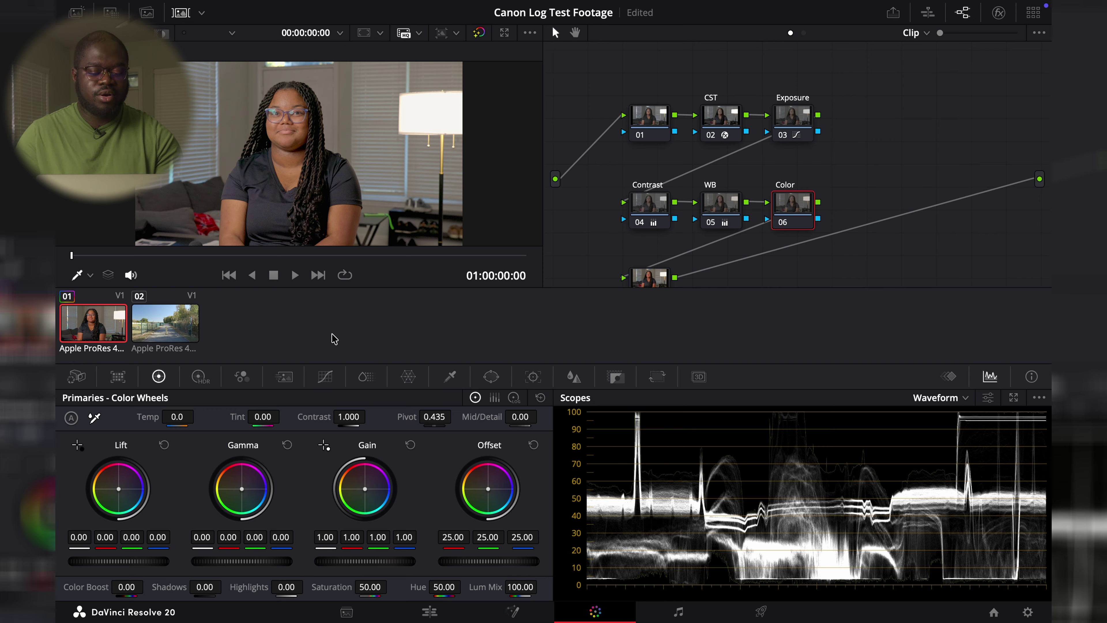
click(323, 378)
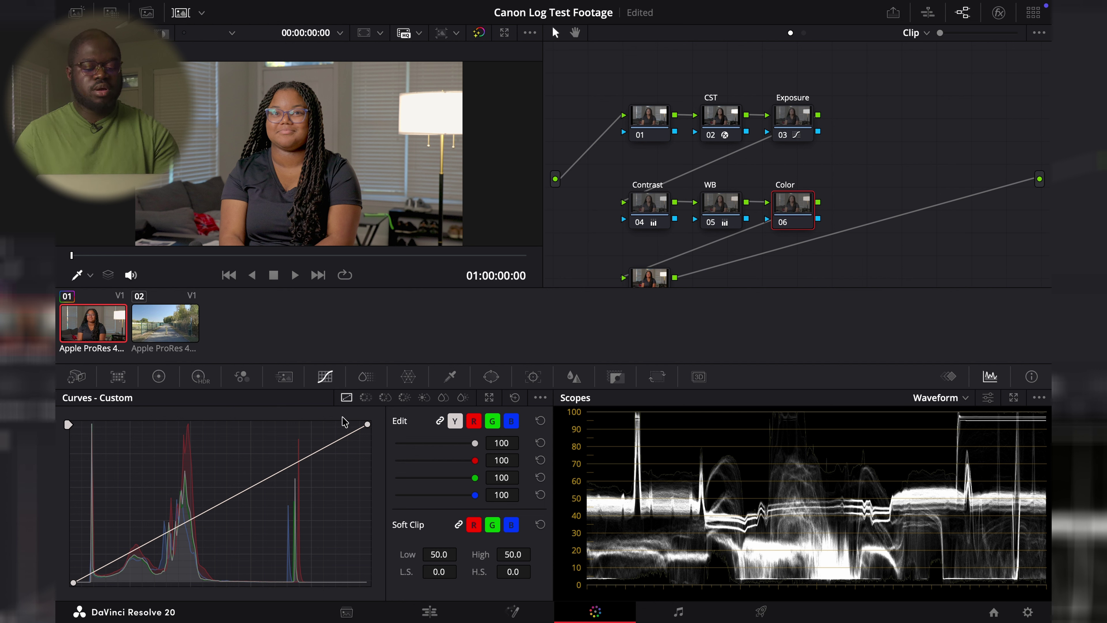
Step: Look through the Hue Vs Hue, Hue Vs Sat, Hue Vs Lum, Lum Vs Sat and Sat Vs Lum curve types
click(385, 398)
click(404, 397)
click(424, 397)
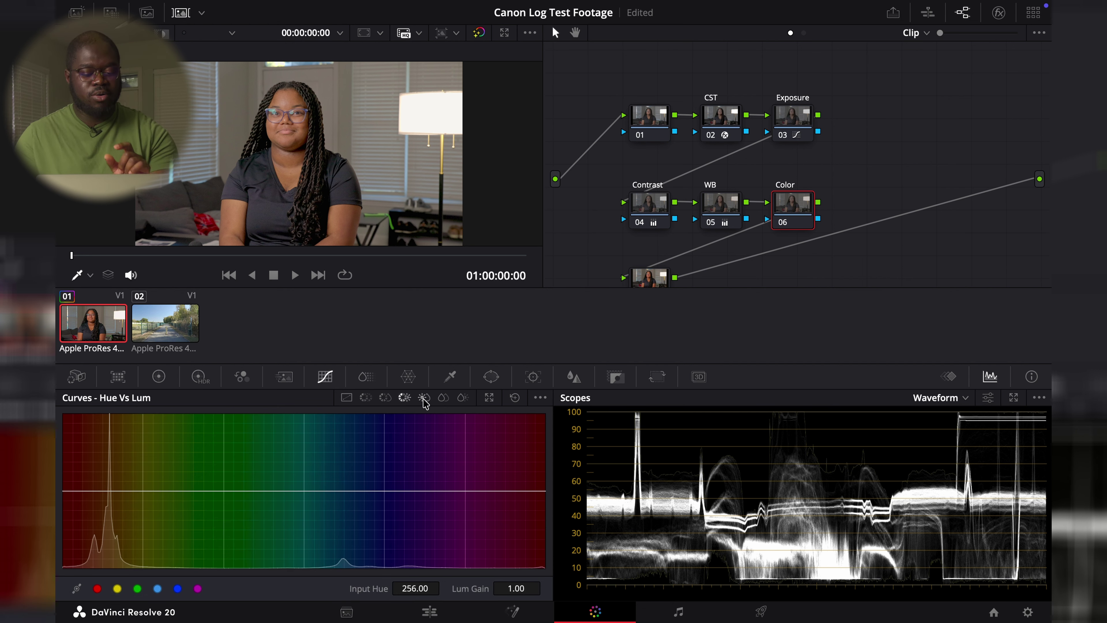
click(423, 399)
click(443, 398)
click(462, 399)
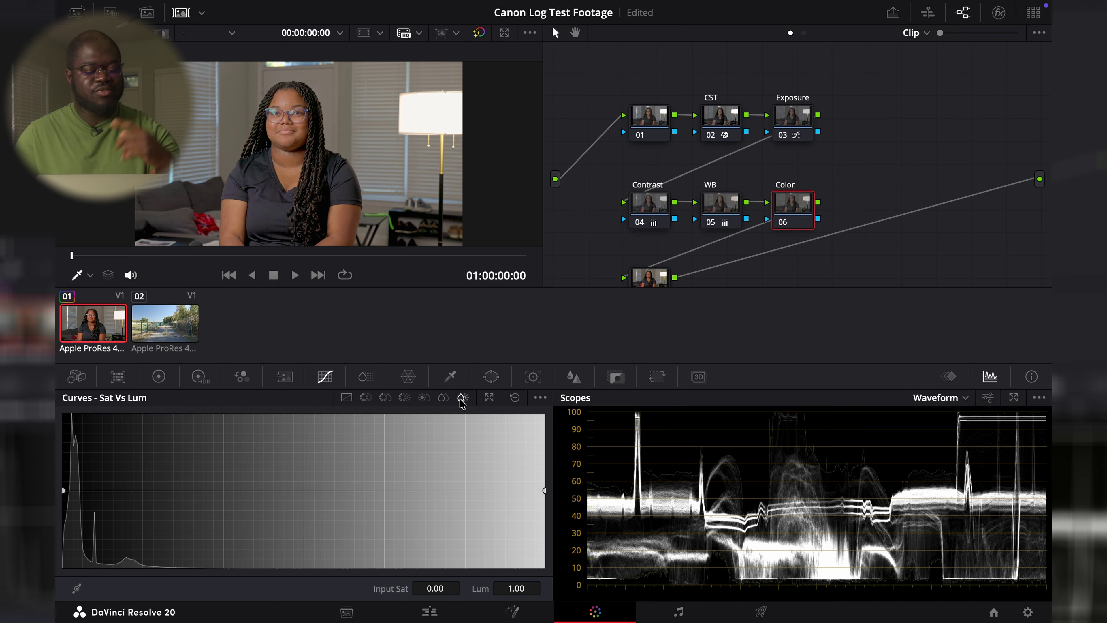
click(366, 397)
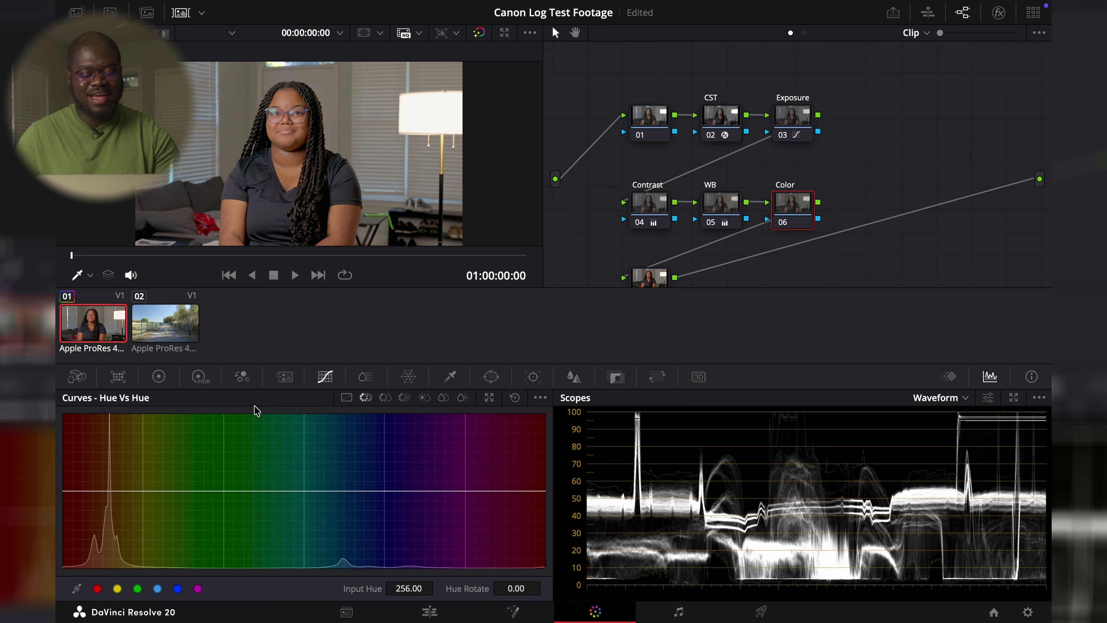
click(385, 398)
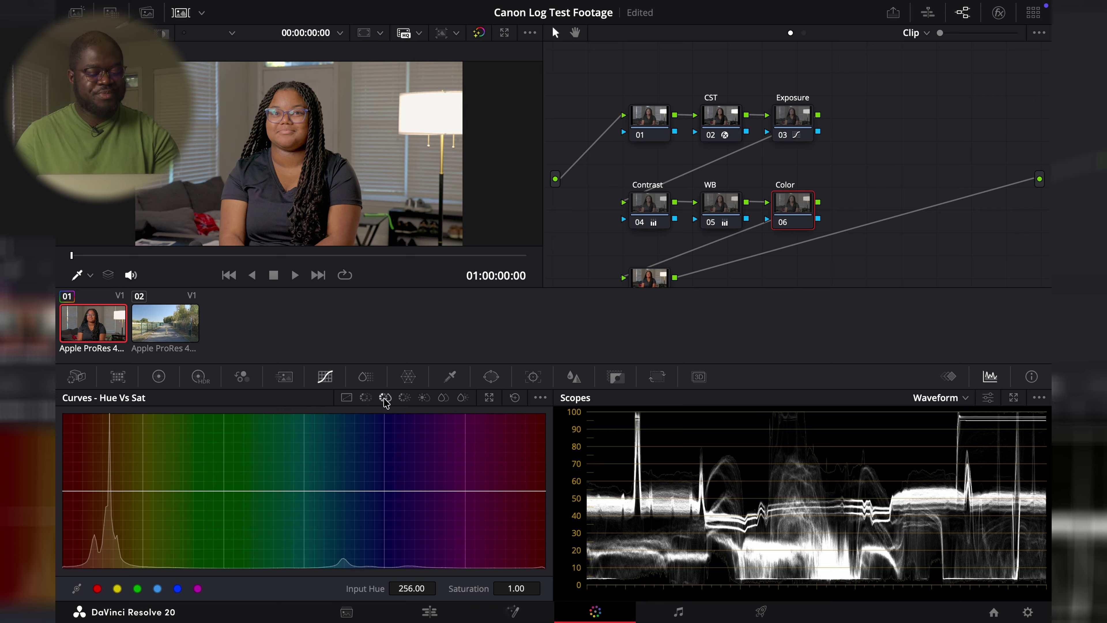
click(405, 400)
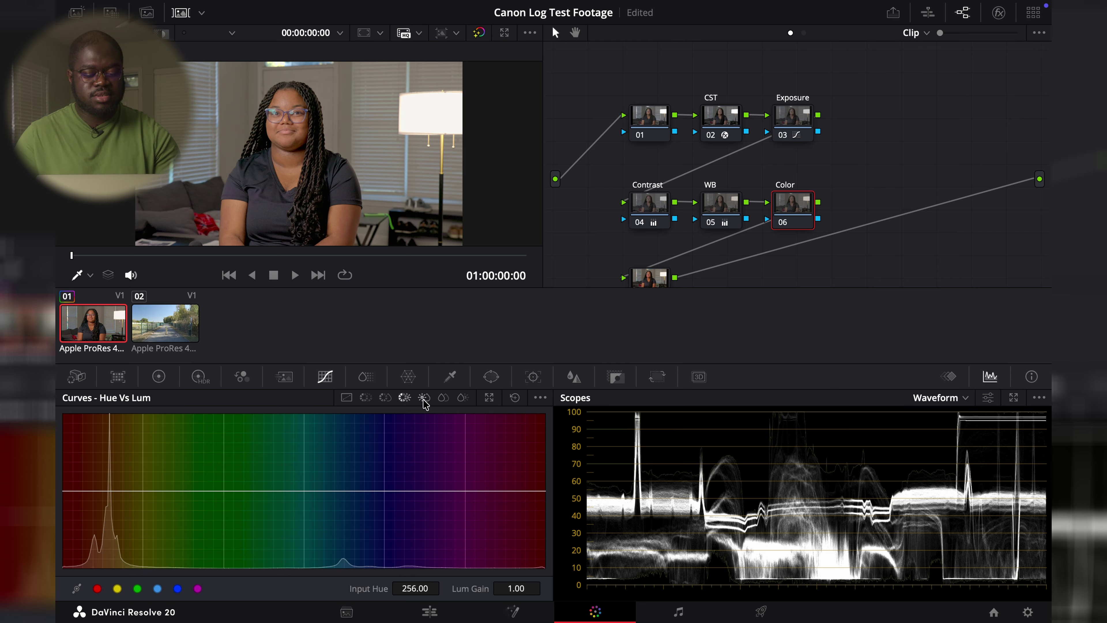
click(423, 399)
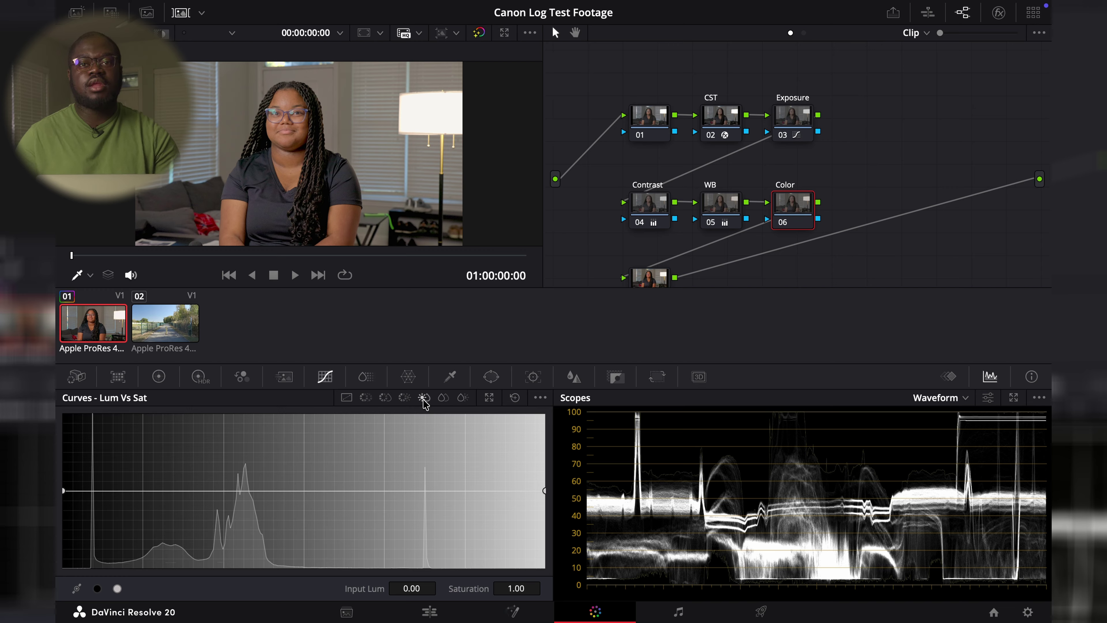
Step: Sample the skin on the Hue Vs Hue curve, try its middle point at 20.00 and -21.60, delete it, and set the red-side point to 7.20
click(365, 399)
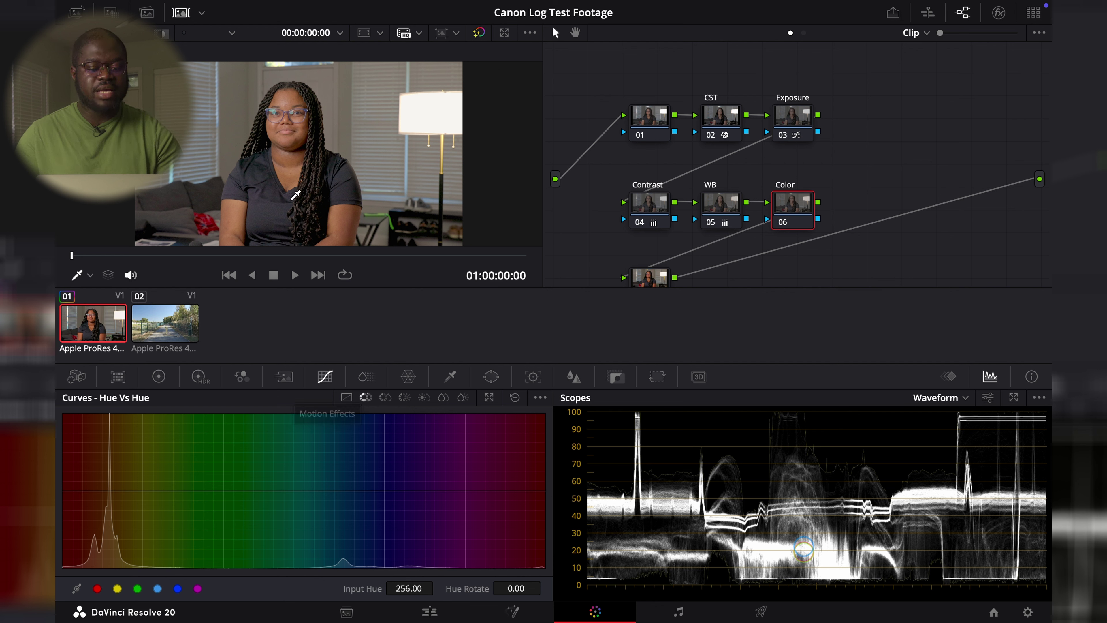
click(288, 97)
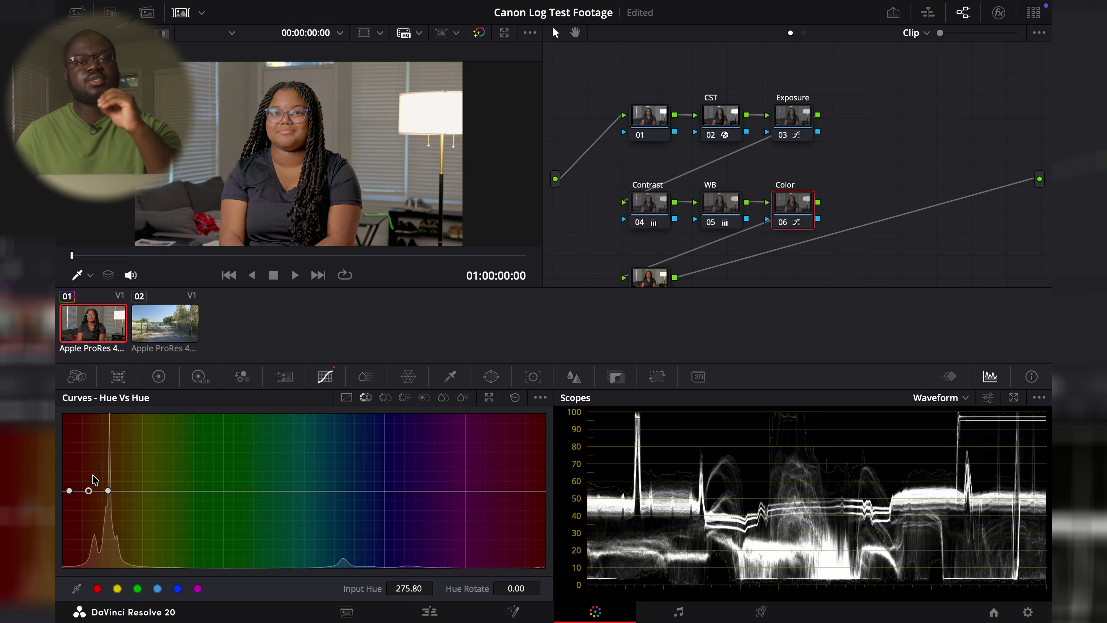
drag(89, 491, 90, 482)
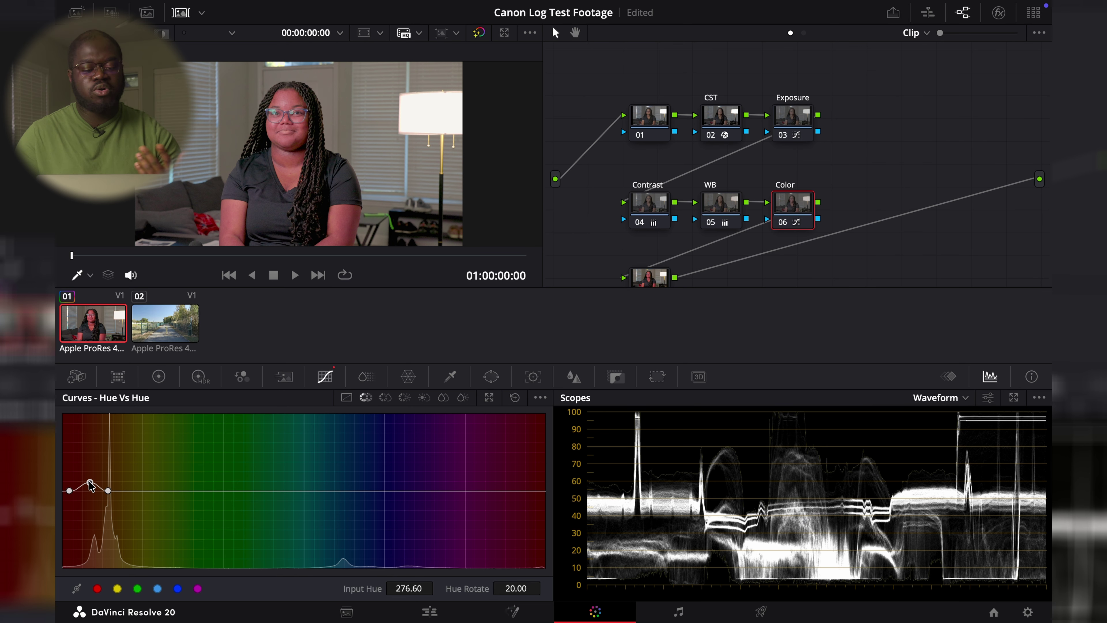
drag(90, 484, 89, 504)
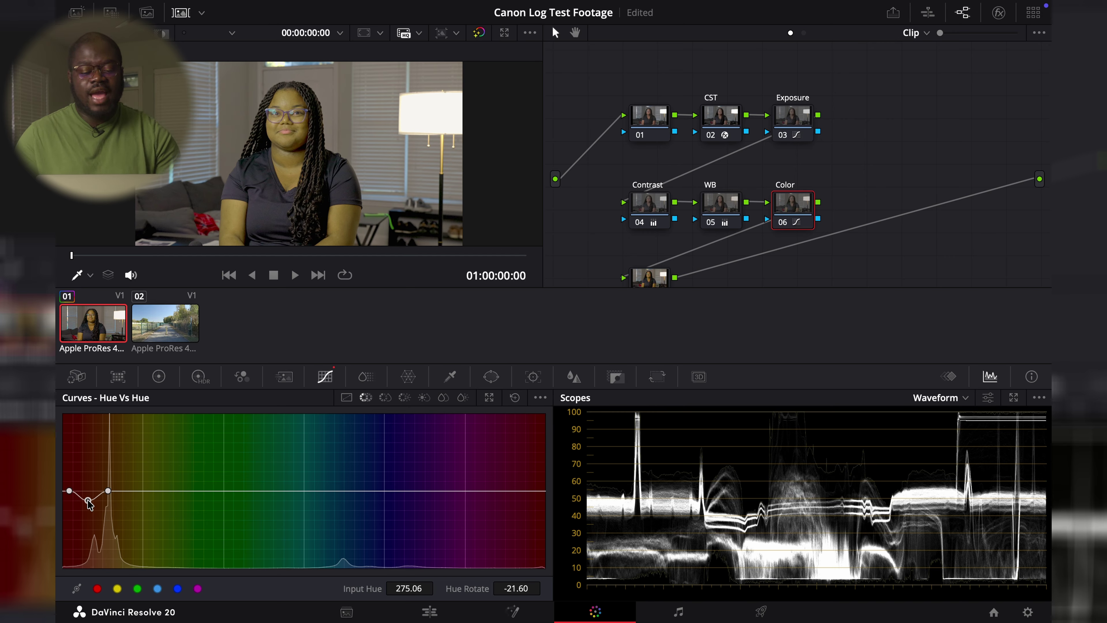
right_click(87, 500)
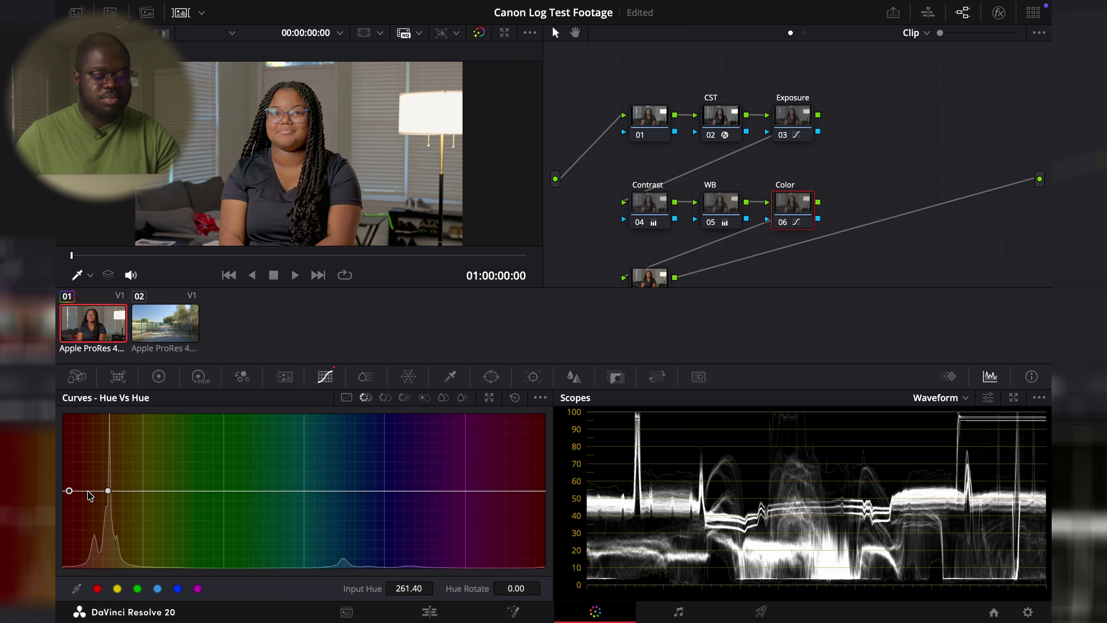
drag(69, 491, 70, 486)
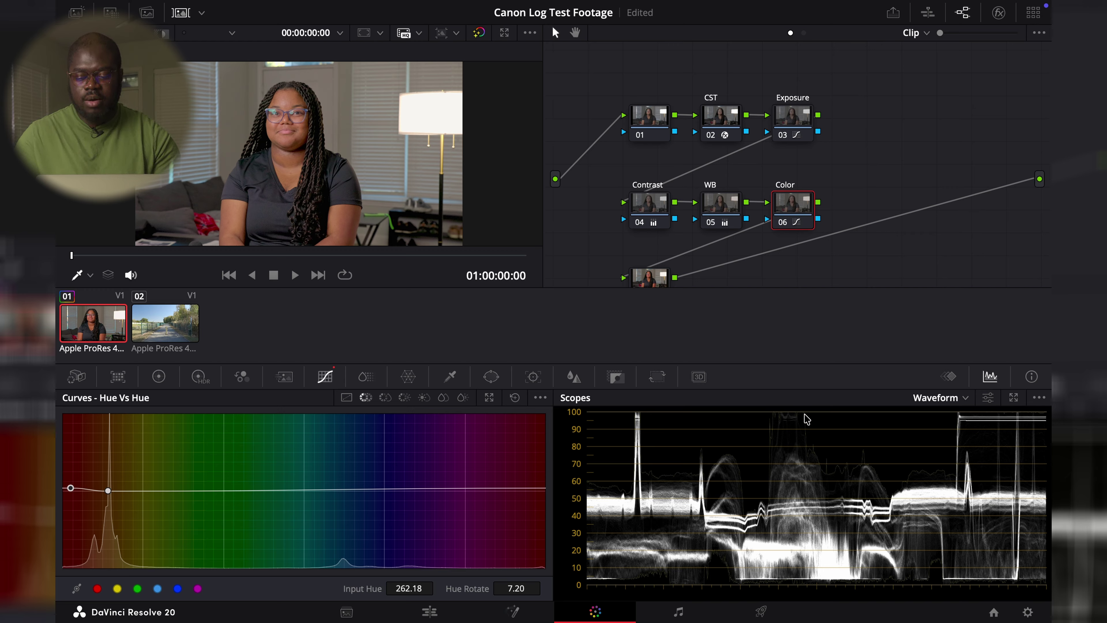
Step: Change the scope to Vectorscope, keep the skin tone indicator enabled, and brighten the vectorscope trace and graticule
click(964, 405)
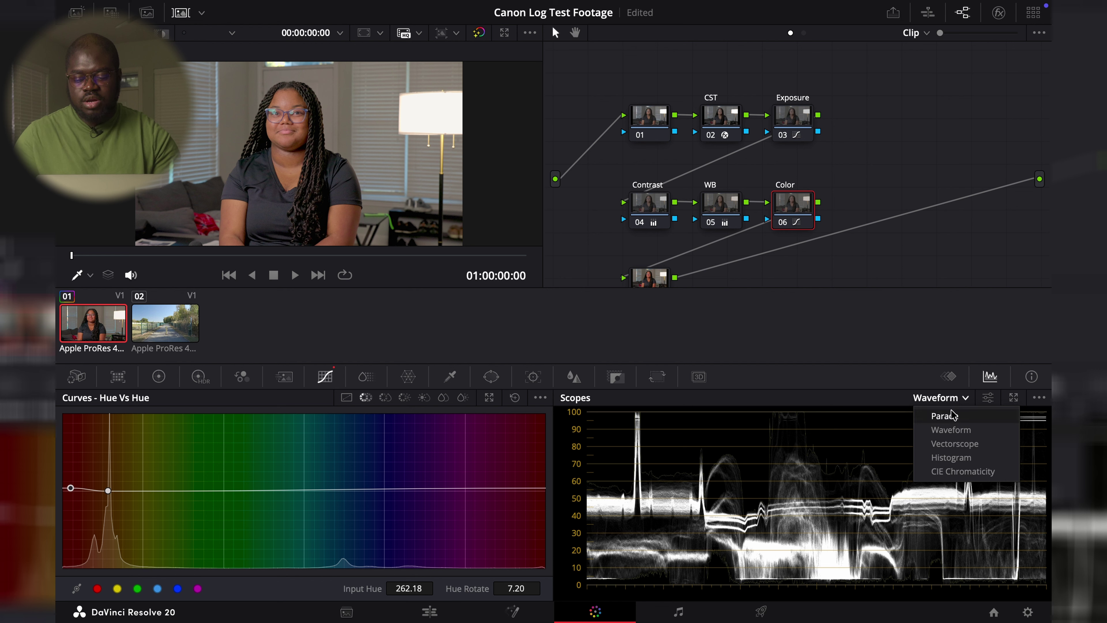
click(938, 446)
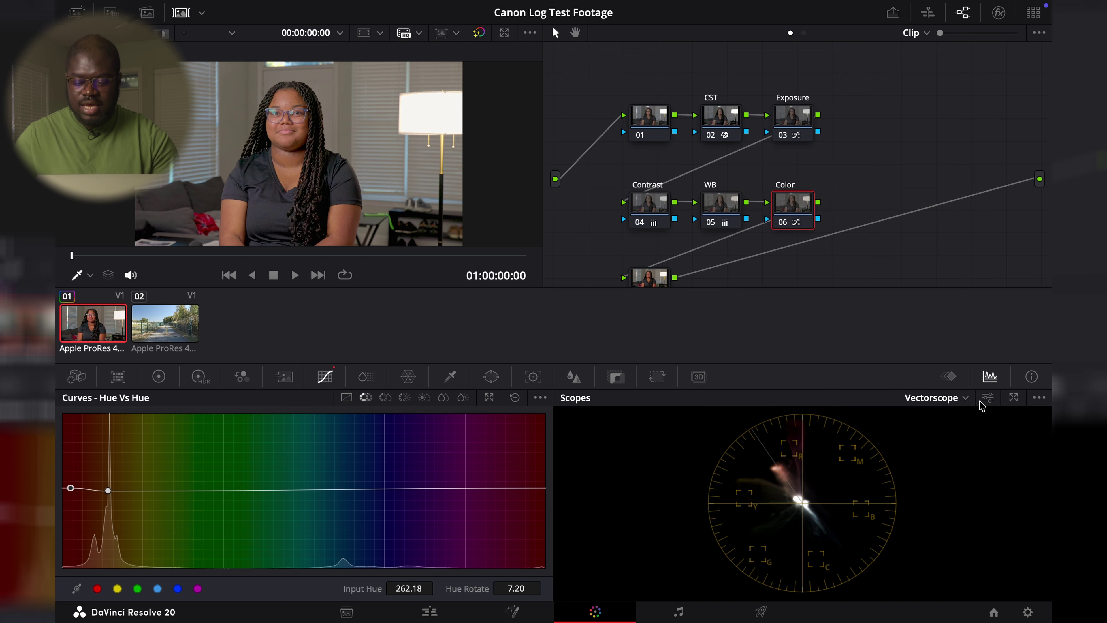
click(989, 397)
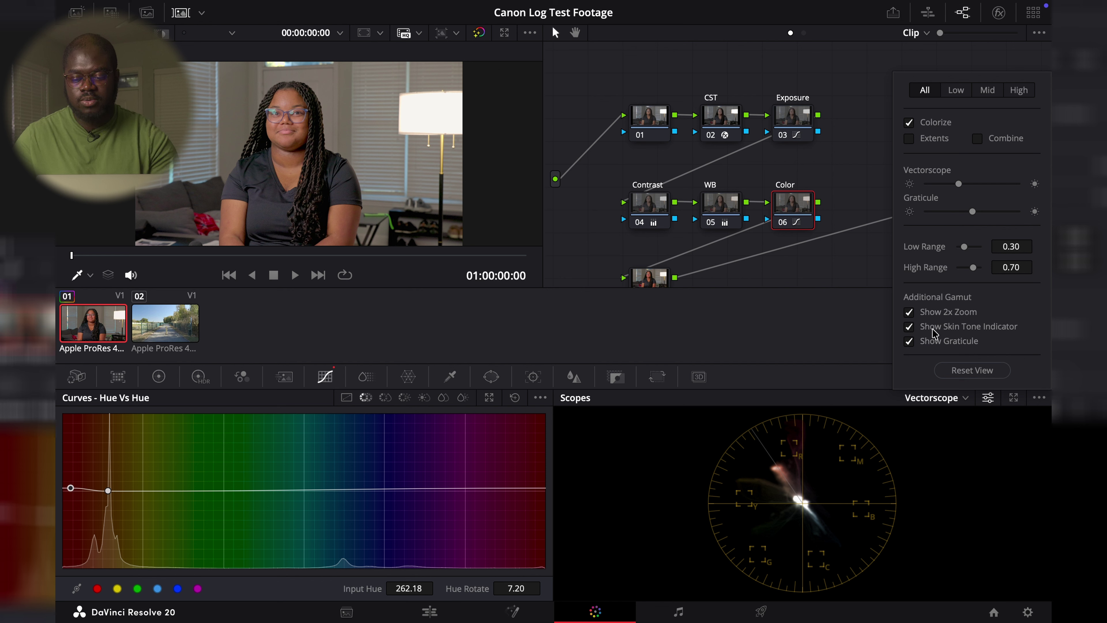
click(909, 328)
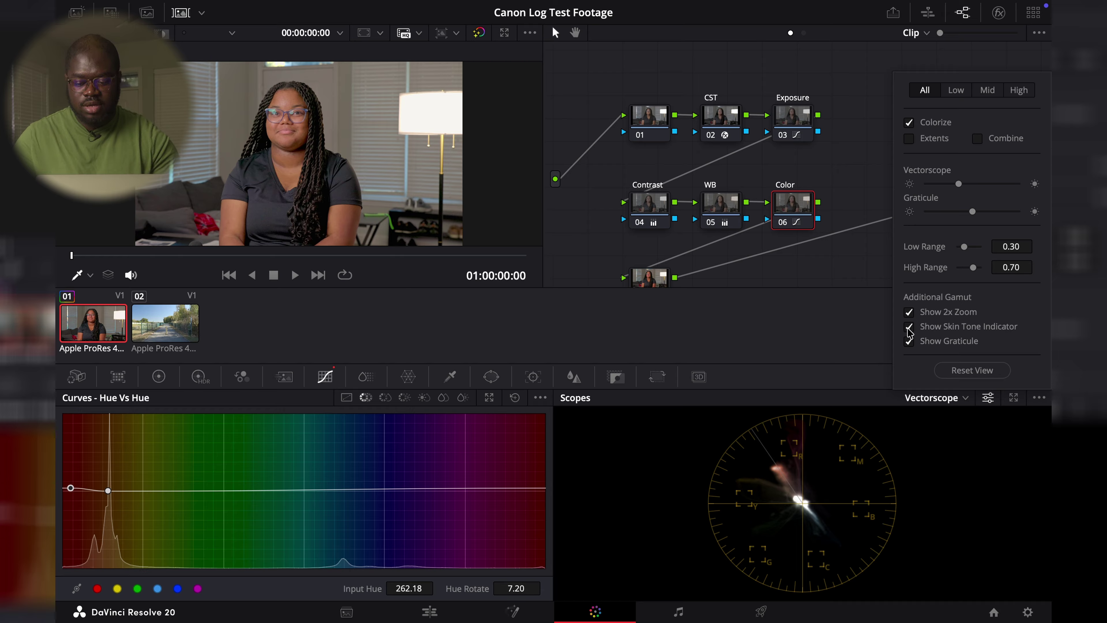
click(909, 328)
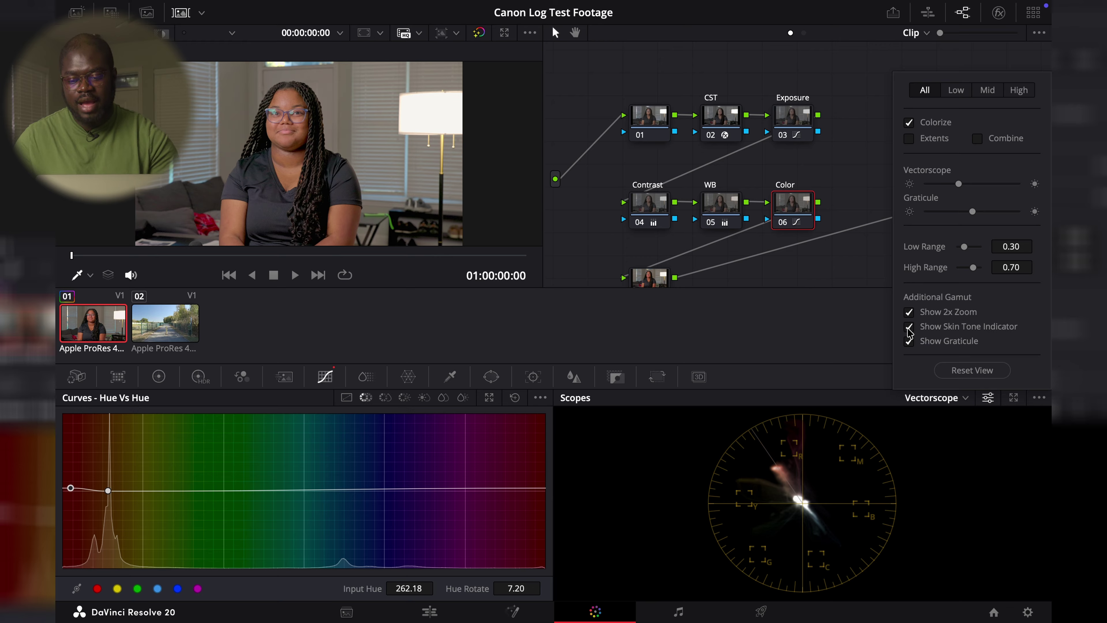
mouse_move(959, 184)
mouse_down()
mouse_move(981, 185)
mouse_move(988, 213)
mouse_move(964, 213)
mouse_move(993, 214)
mouse_up()
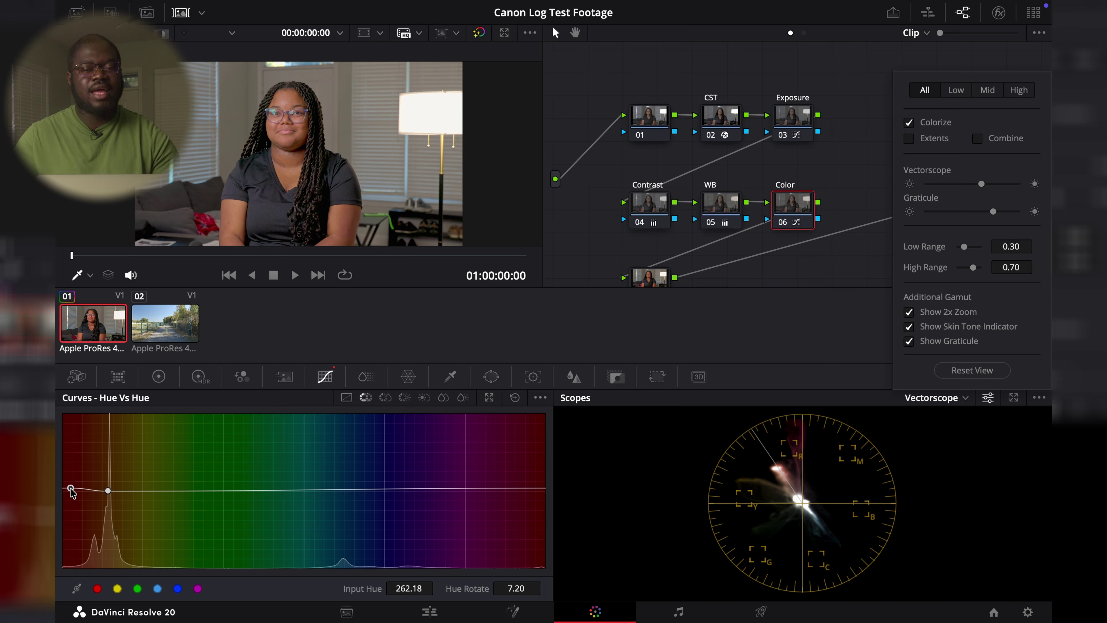
Step: Try the red-side Hue Vs Hue point at Hue Rotate -4.00 and set it to 7.20 at Input Hue 262.70
drag(70, 489, 70, 492)
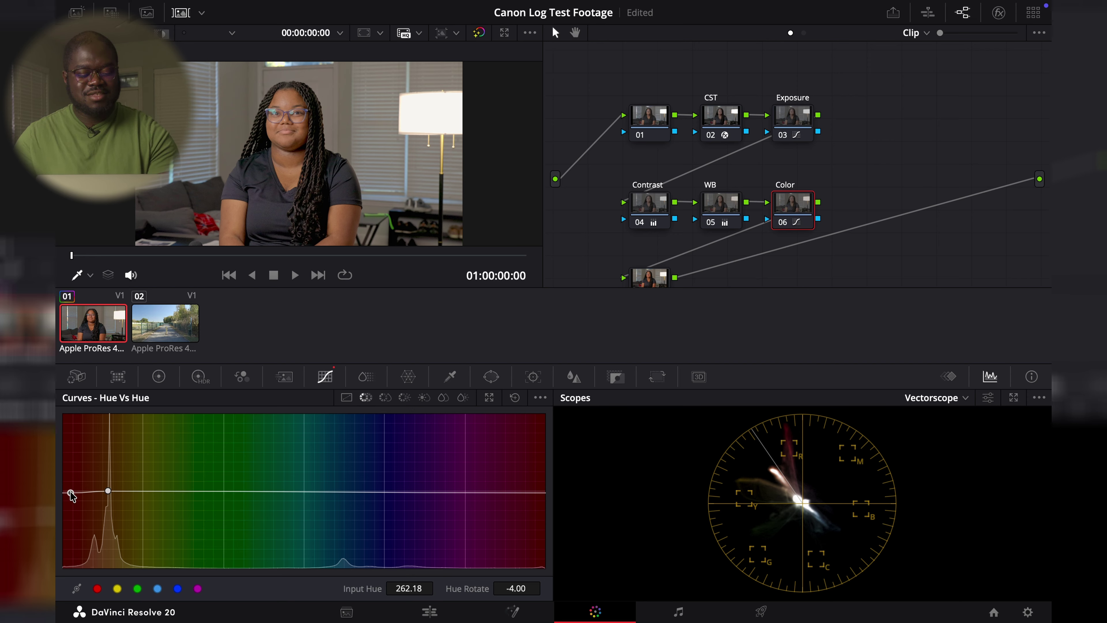
drag(70, 492, 71, 488)
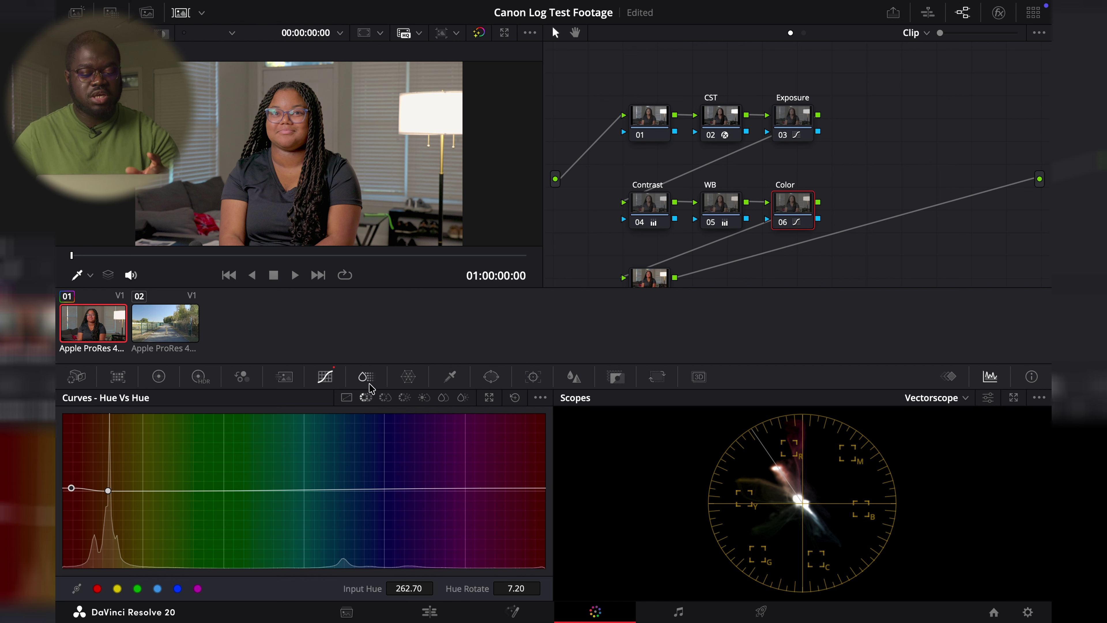
Step: Sample the skin on the Hue Vs Sat curve, try its middle point at Saturation 1.27 and 0.70, and delete that point
click(386, 396)
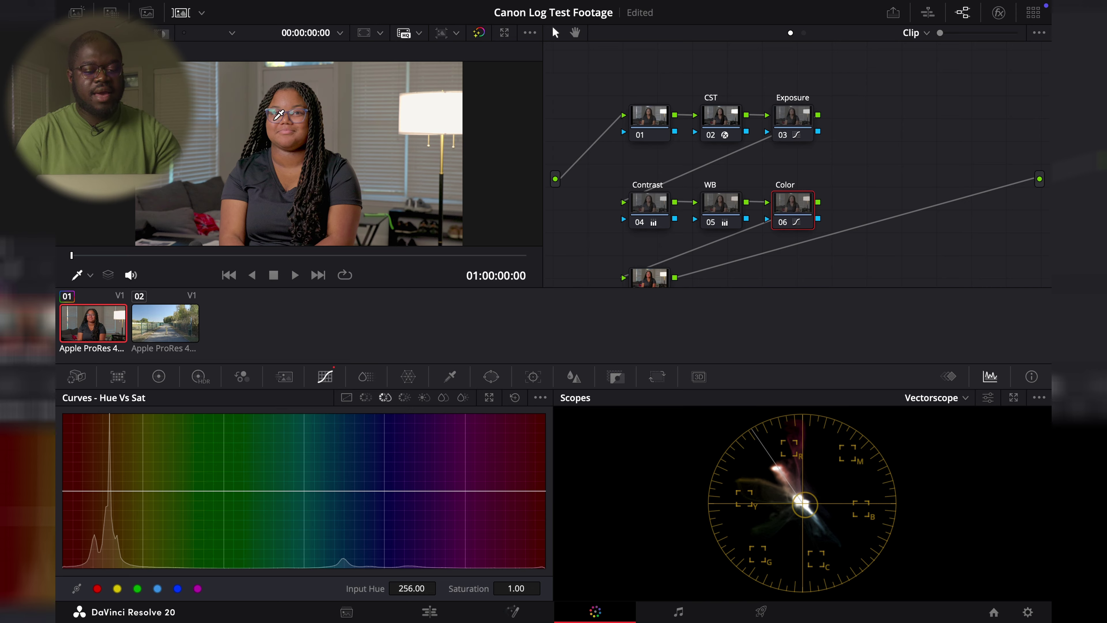
click(298, 93)
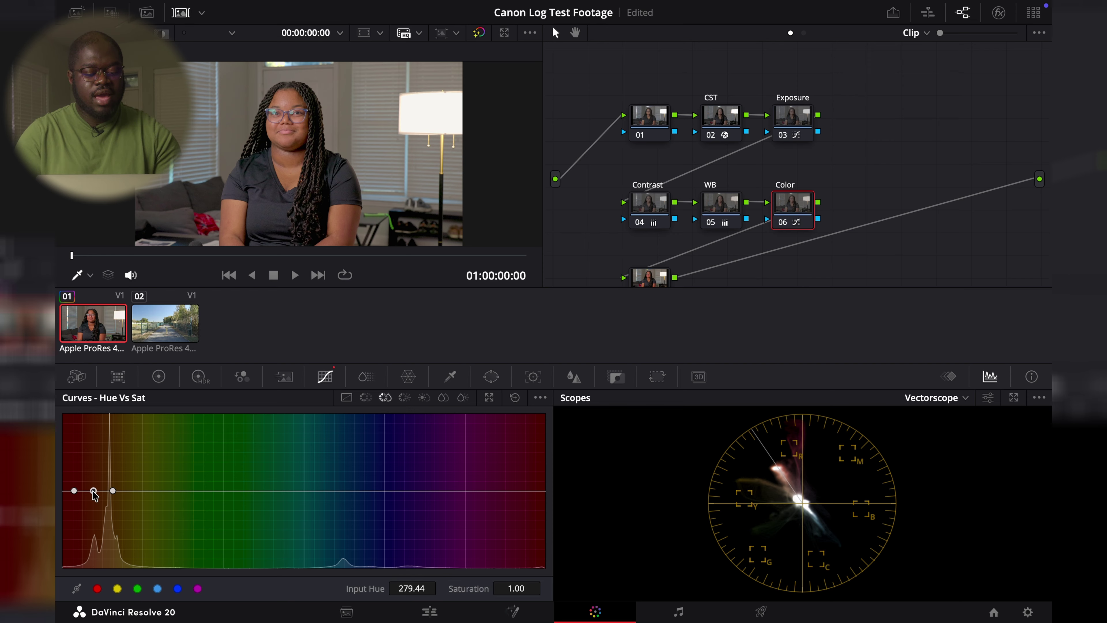
drag(94, 491, 95, 471)
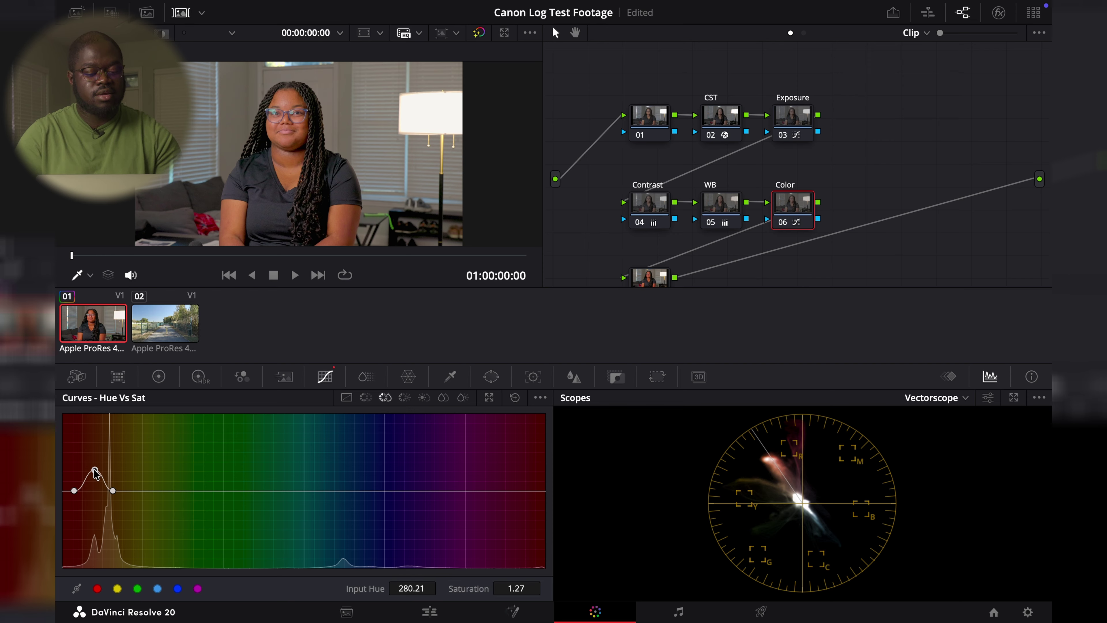
drag(95, 471, 93, 514)
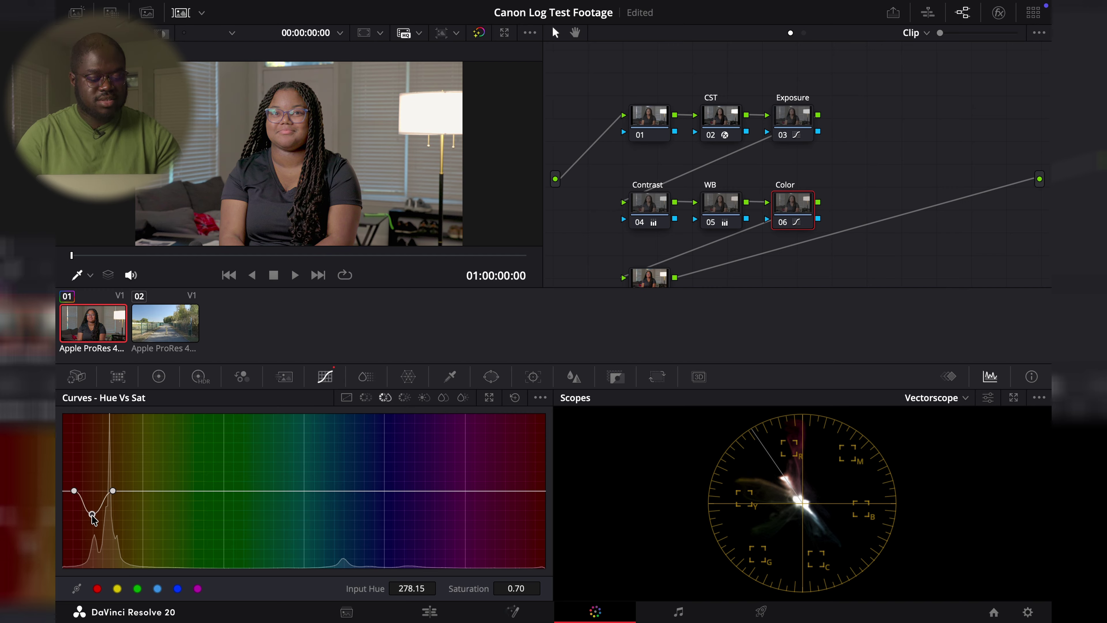
right_click(92, 514)
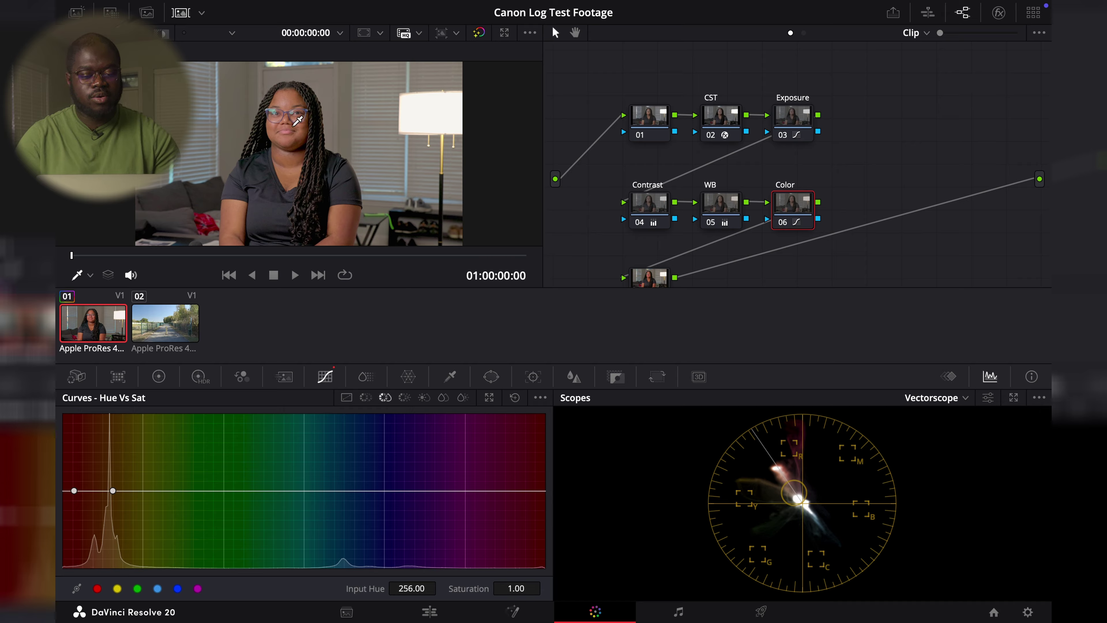
Step: Try the red-side Hue Vs Sat point at Saturation 1.21 and 0.92, and set it to 0.89 at Input Hue 262.70
click(290, 101)
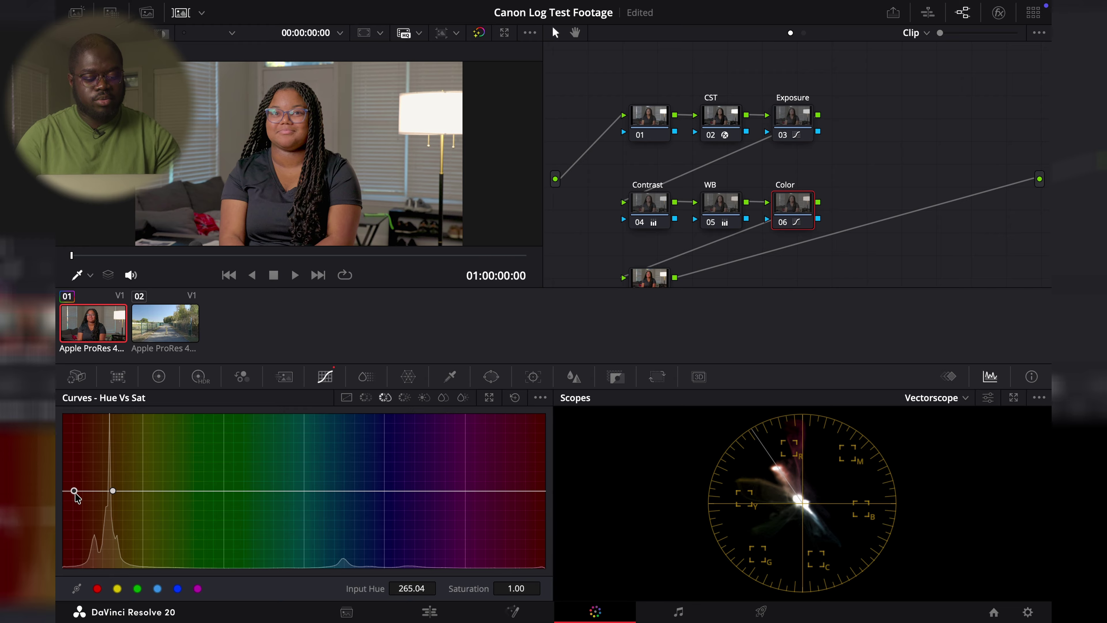
drag(74, 493, 74, 477)
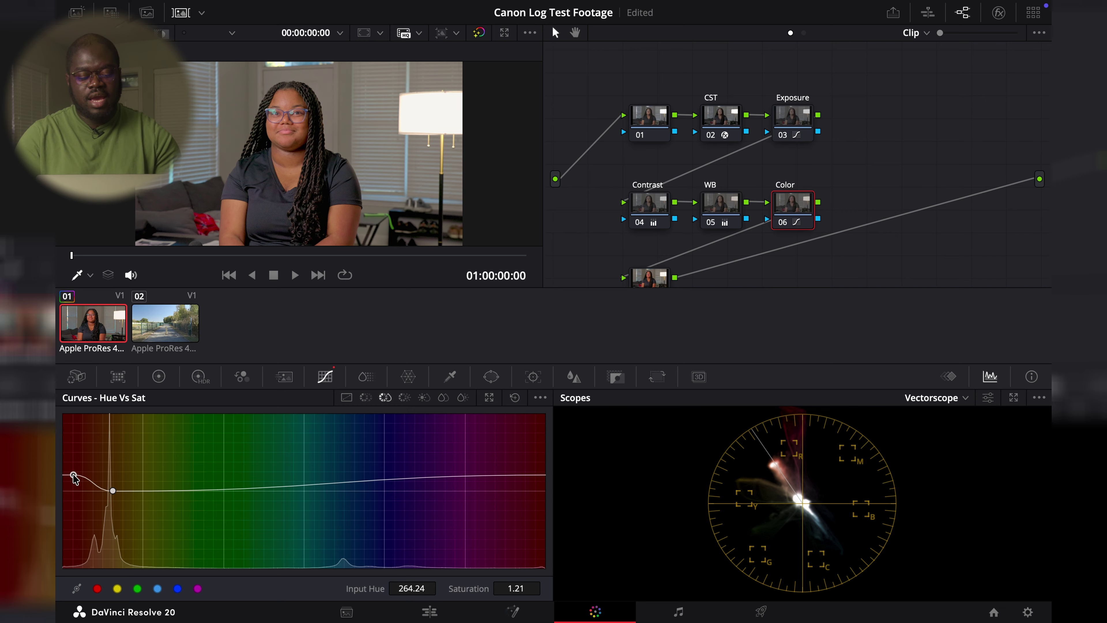
drag(74, 477, 72, 498)
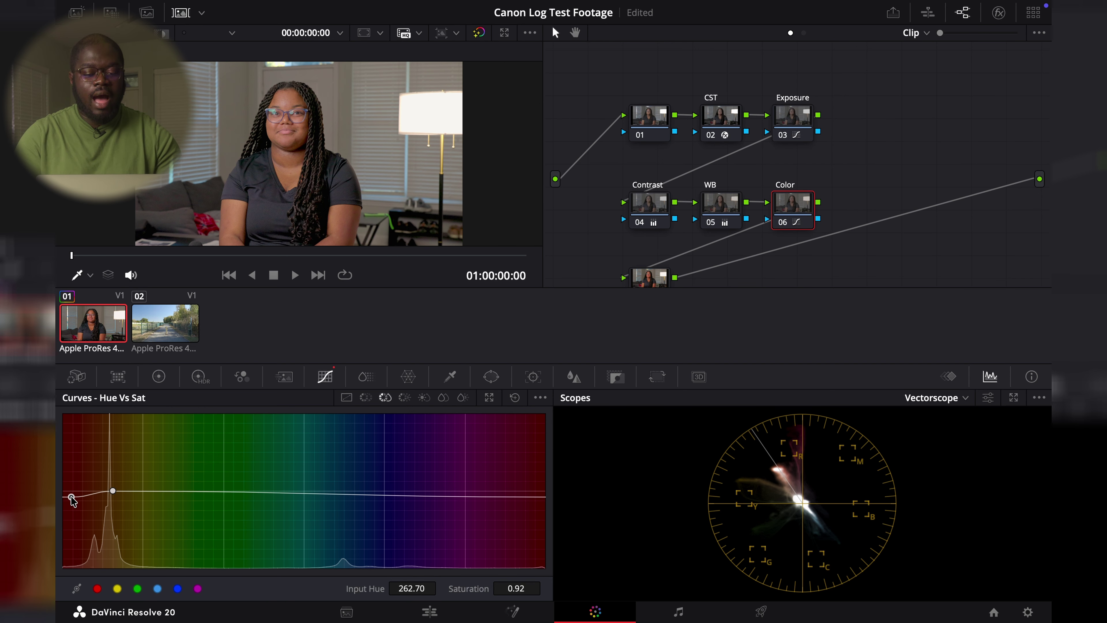
drag(71, 497, 72, 502)
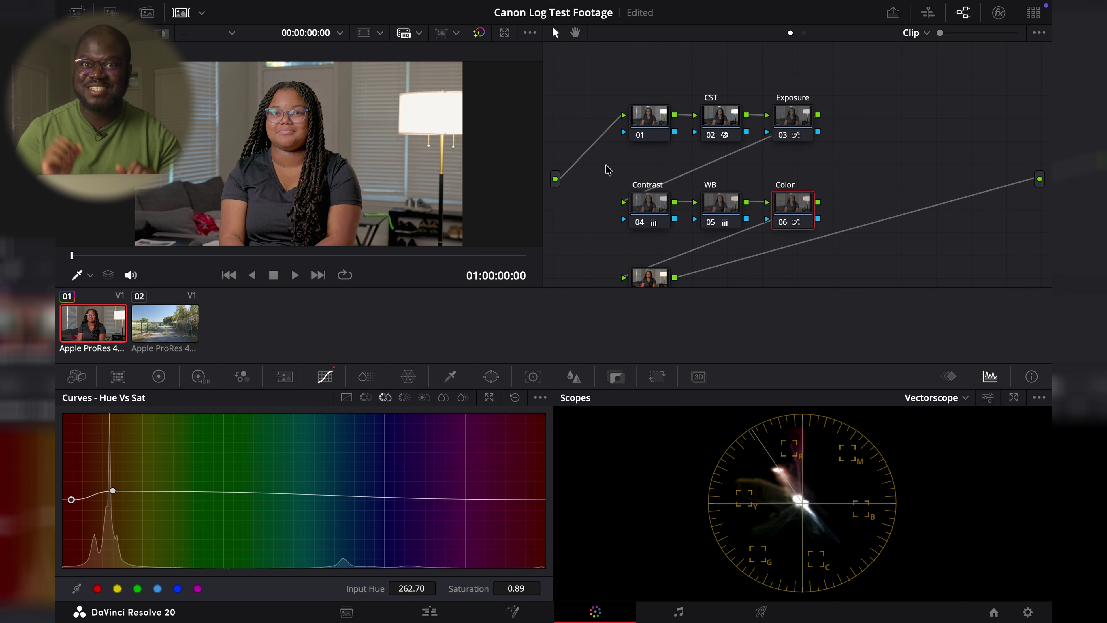
Step: Select clip 02, the outdoor path shot, and apply clip 01's grade to it
key(Down)
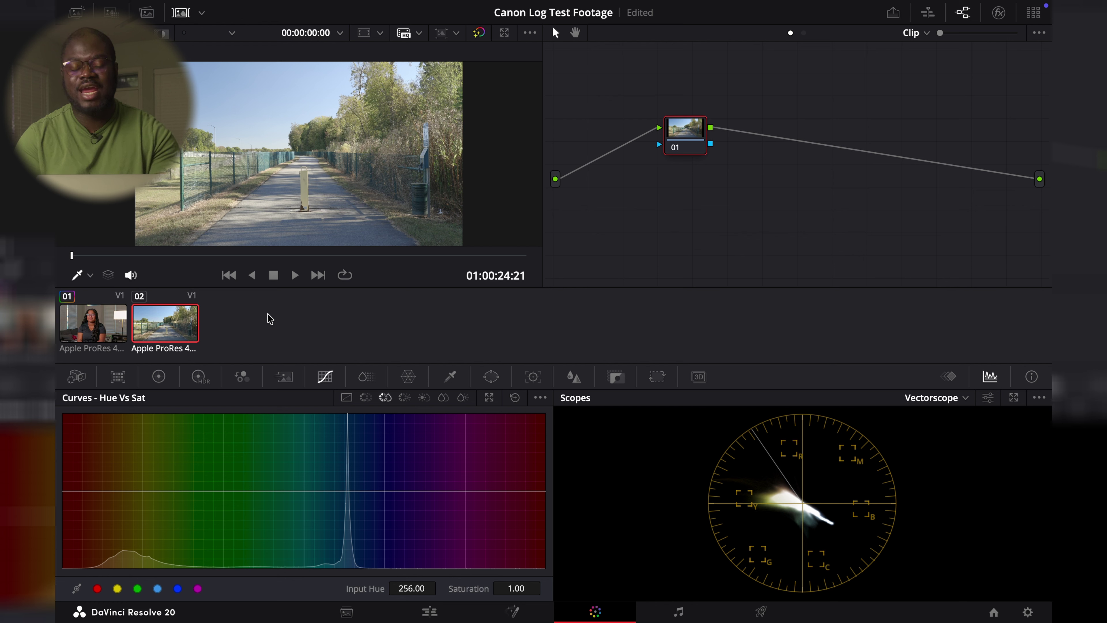
right_click(85, 336)
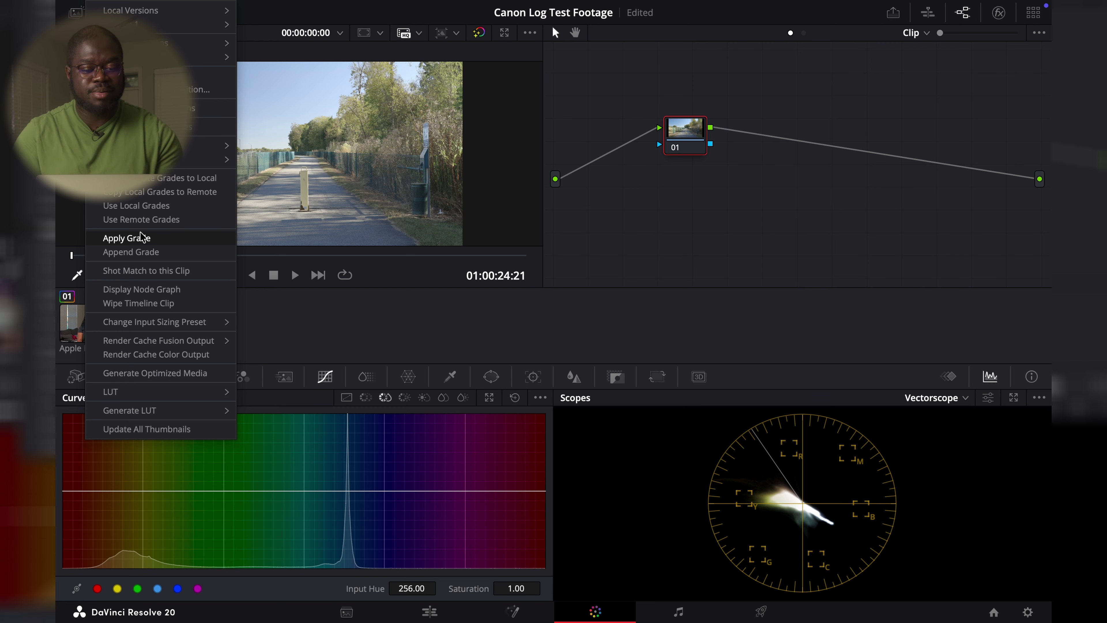
click(140, 236)
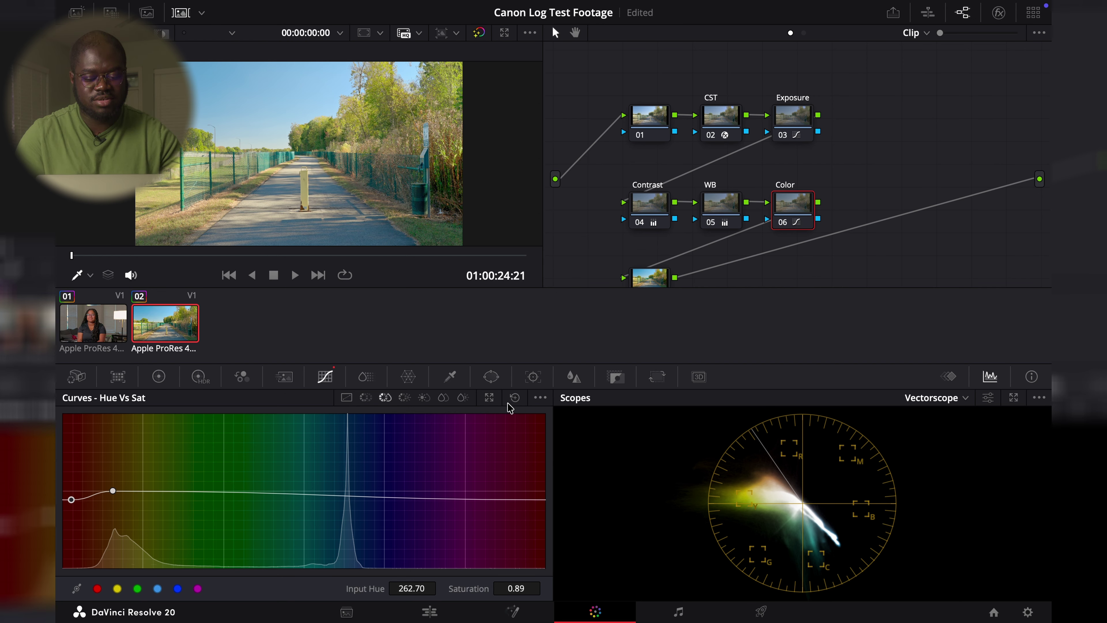
Step: Reset the Color node's Hue Vs Sat curve and the primaries color wheel settings of the WB and Contrast nodes
click(514, 397)
click(711, 218)
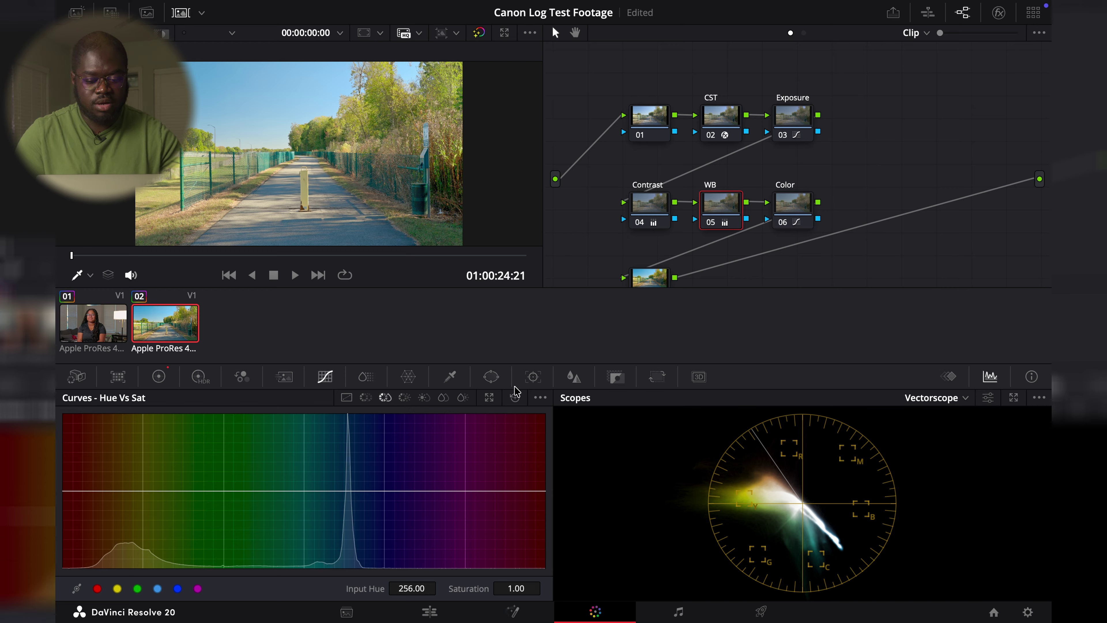
click(642, 203)
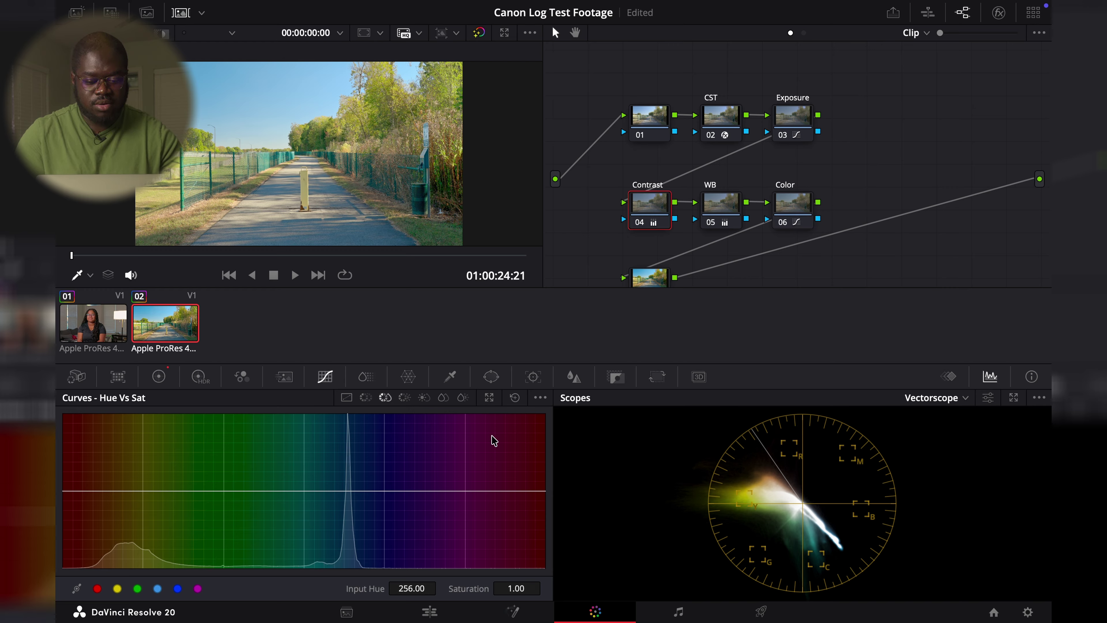
click(726, 198)
click(158, 375)
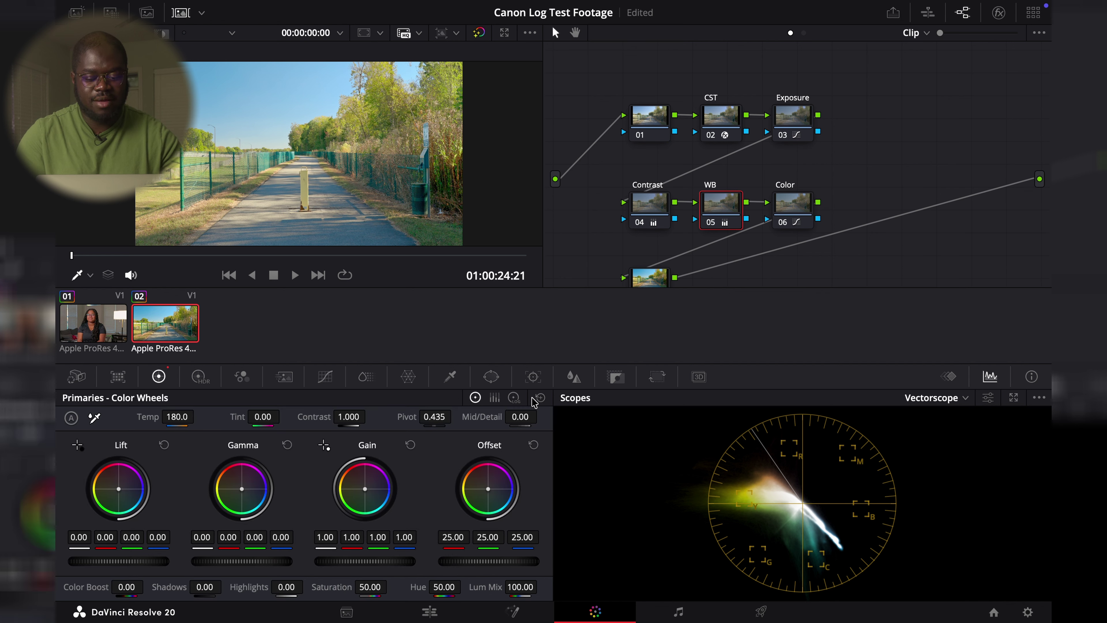
click(640, 204)
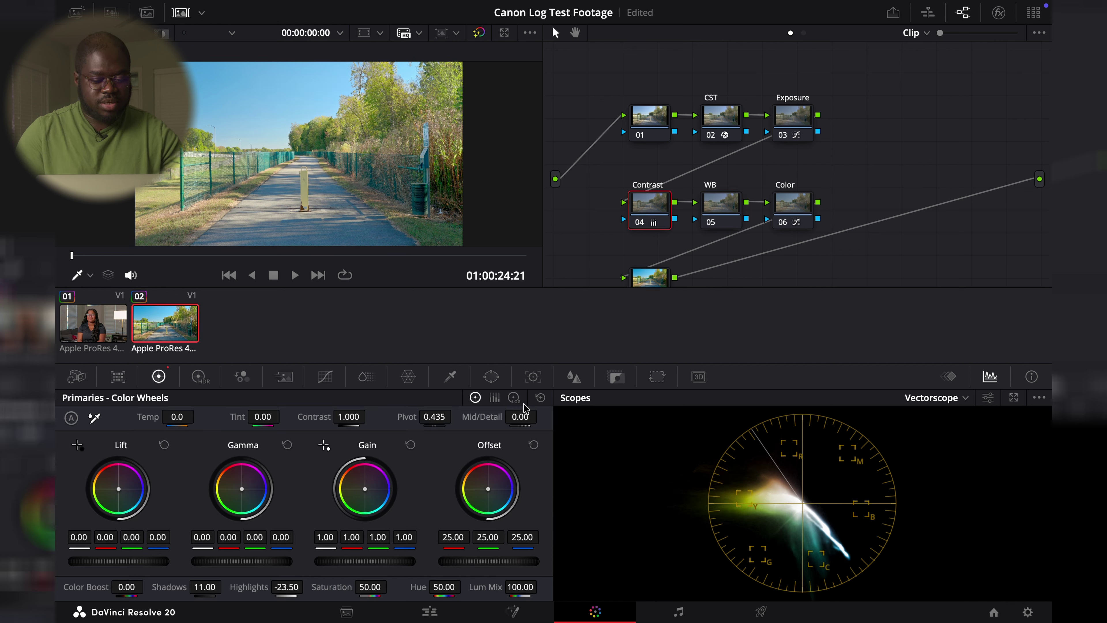
click(540, 398)
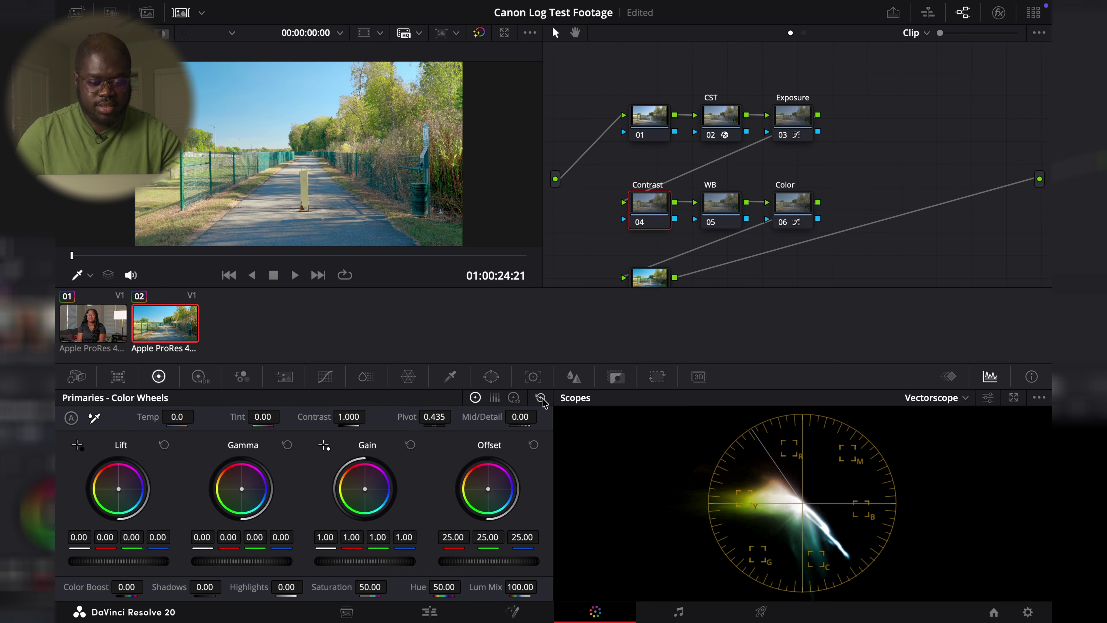
Step: Reset the custom curve on the Exposure node
click(791, 116)
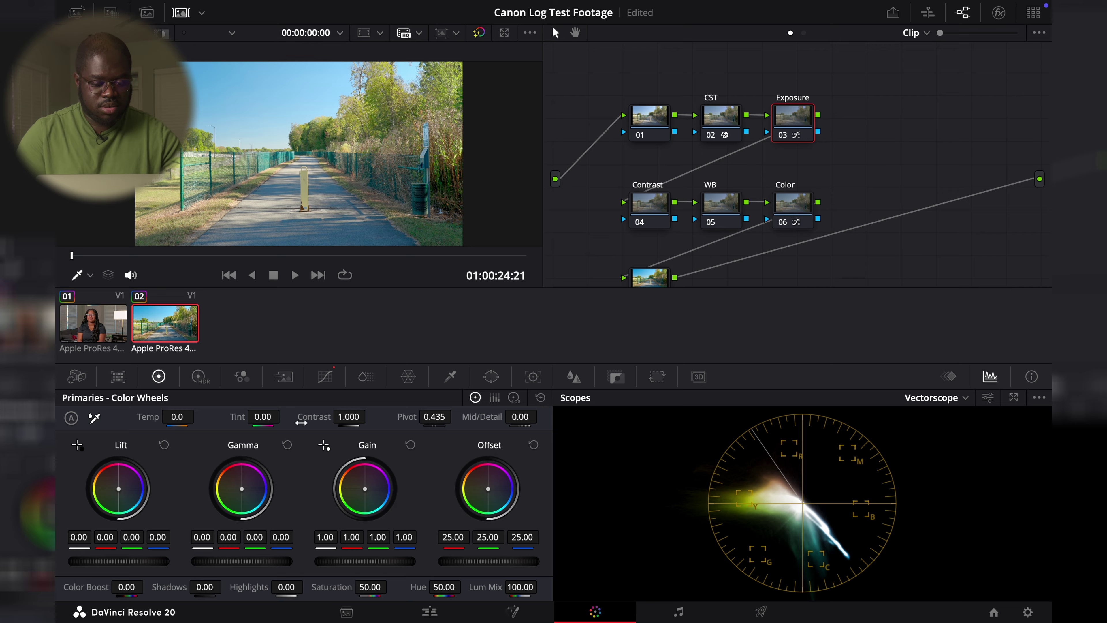
click(327, 379)
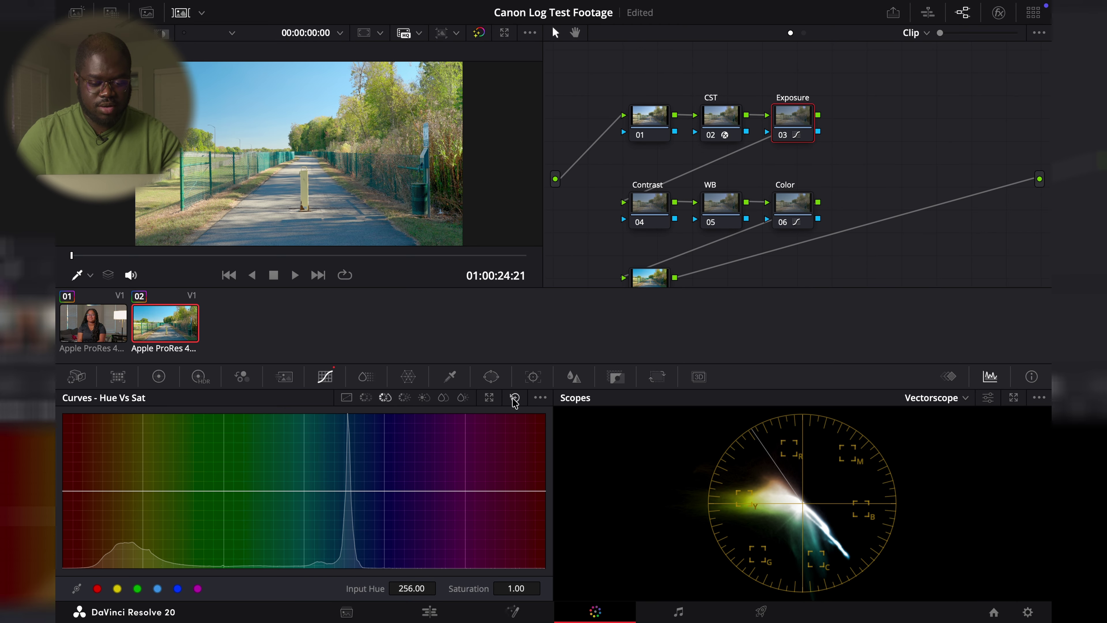
click(347, 397)
click(514, 397)
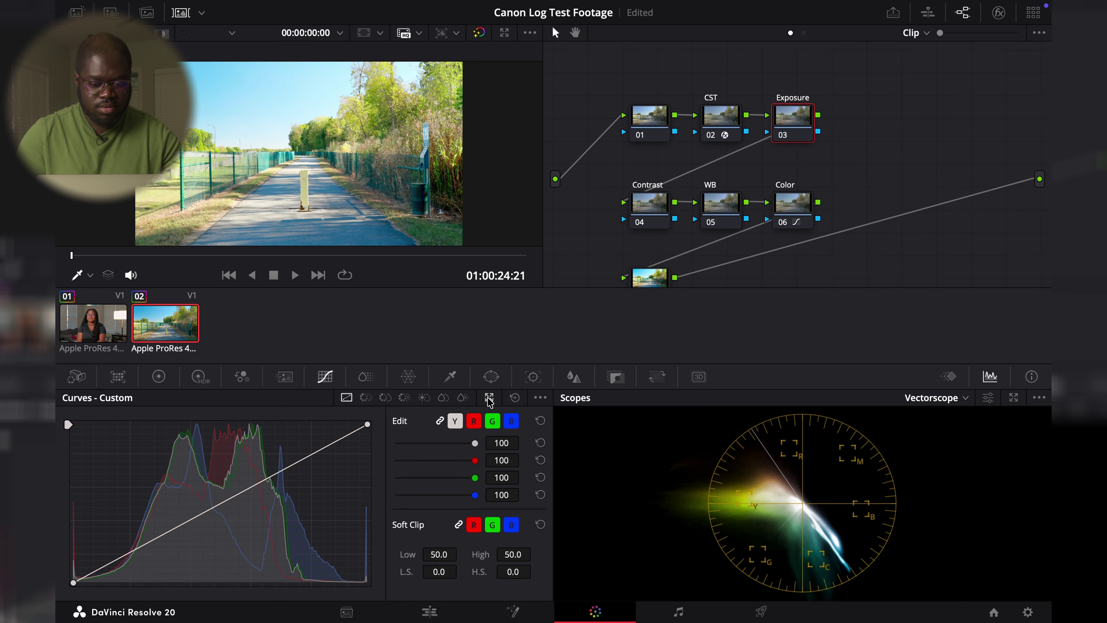
Step: Reset the Hue Vs Hue curve on the Color node
click(798, 210)
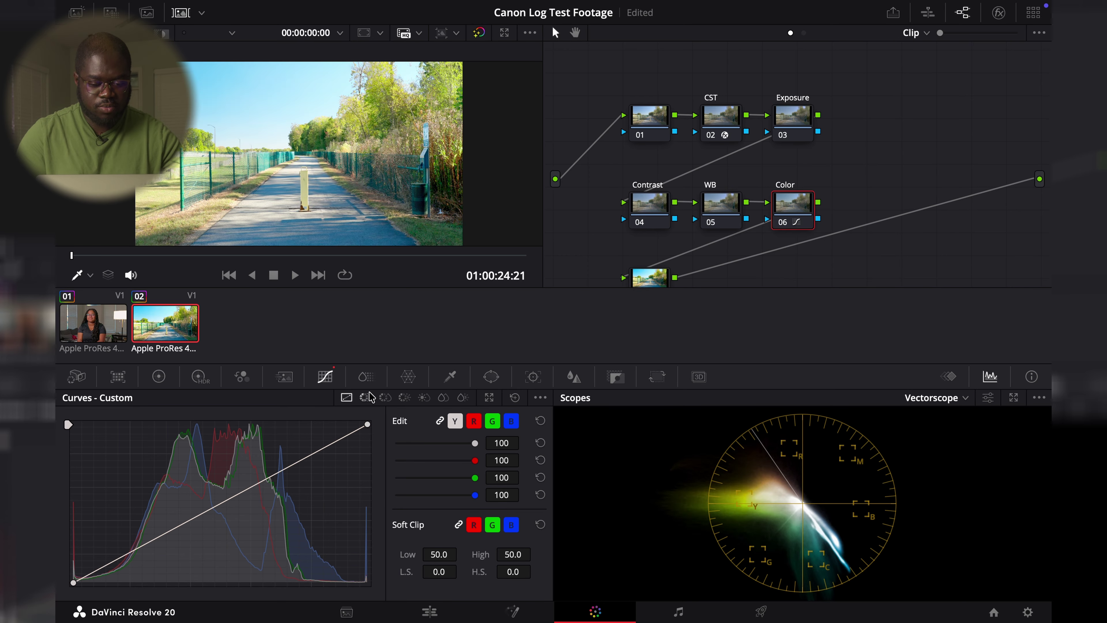
click(366, 397)
click(514, 397)
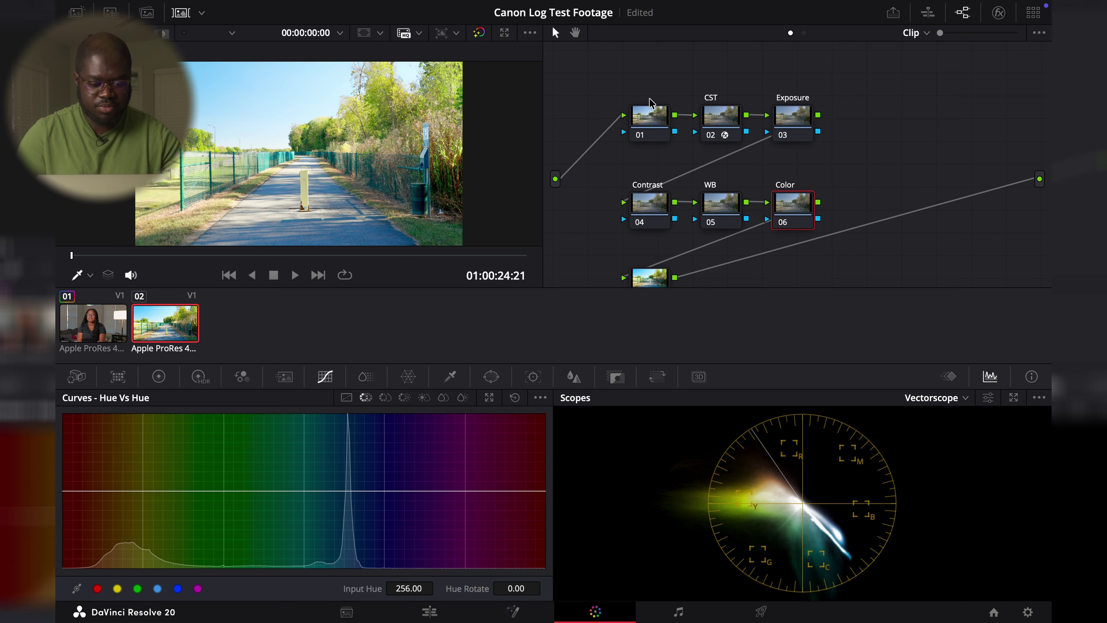
Step: Review the CST node 02 and the final node 07 kept from the copied node tree
click(717, 126)
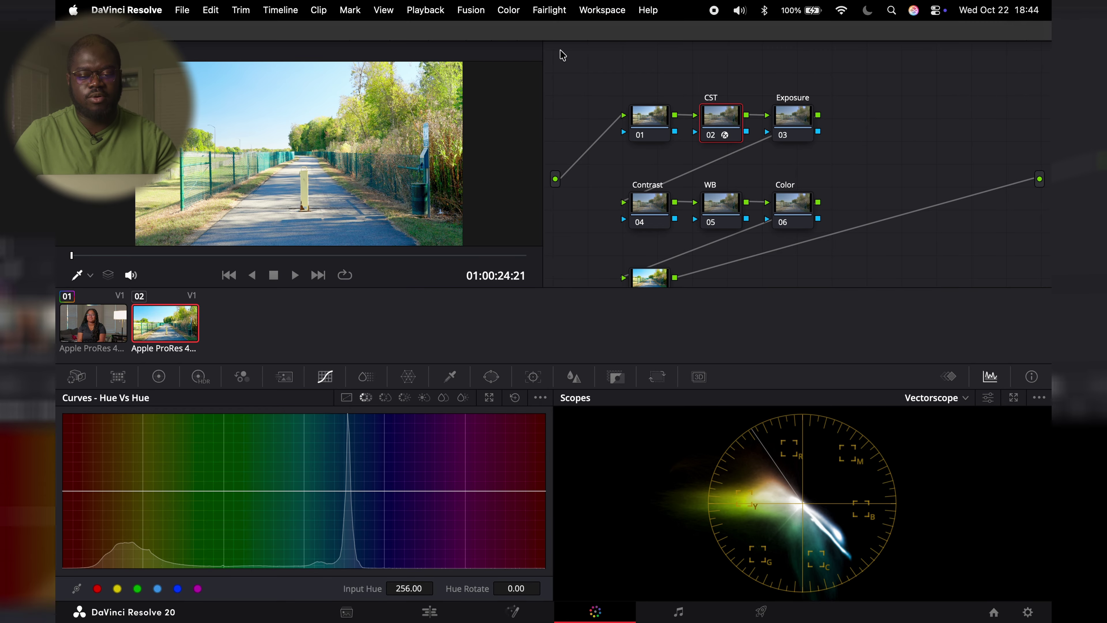
click(576, 32)
drag(588, 222, 588, 148)
click(647, 205)
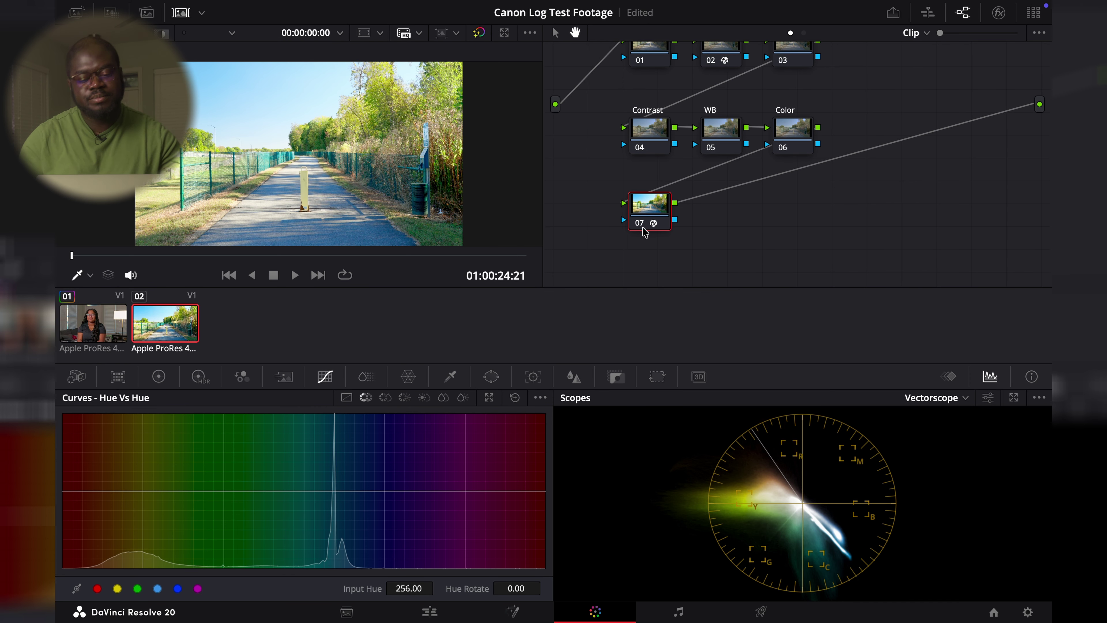
right_click(710, 227)
key(Escape)
drag(706, 233, 707, 323)
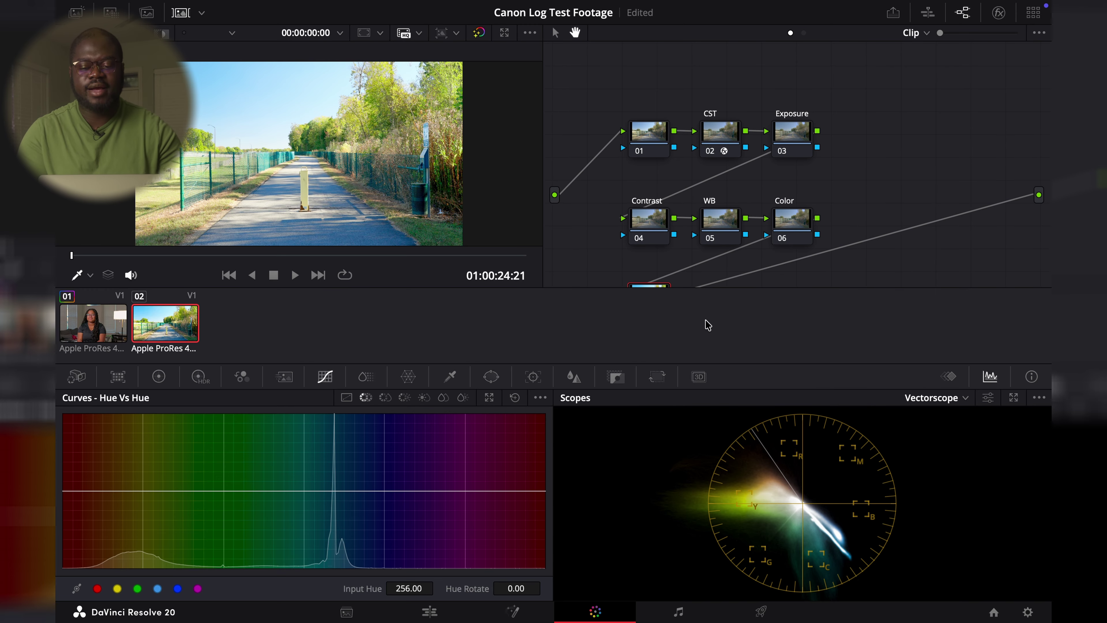
Step: Select the Exposure node and switch the scopes display to Waveform
click(783, 143)
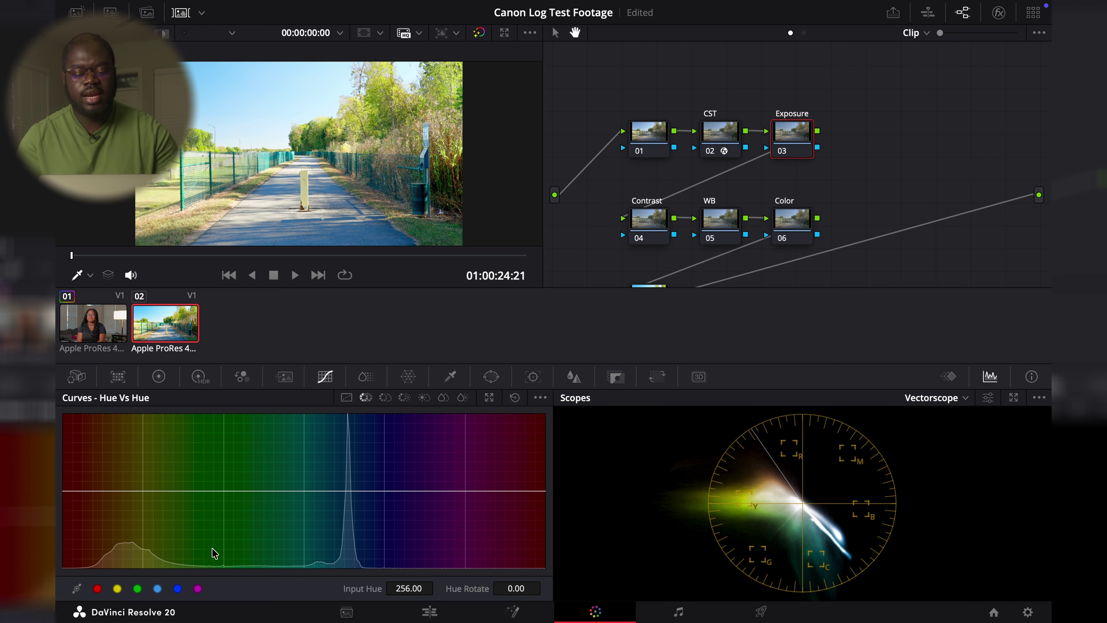
click(965, 398)
click(942, 430)
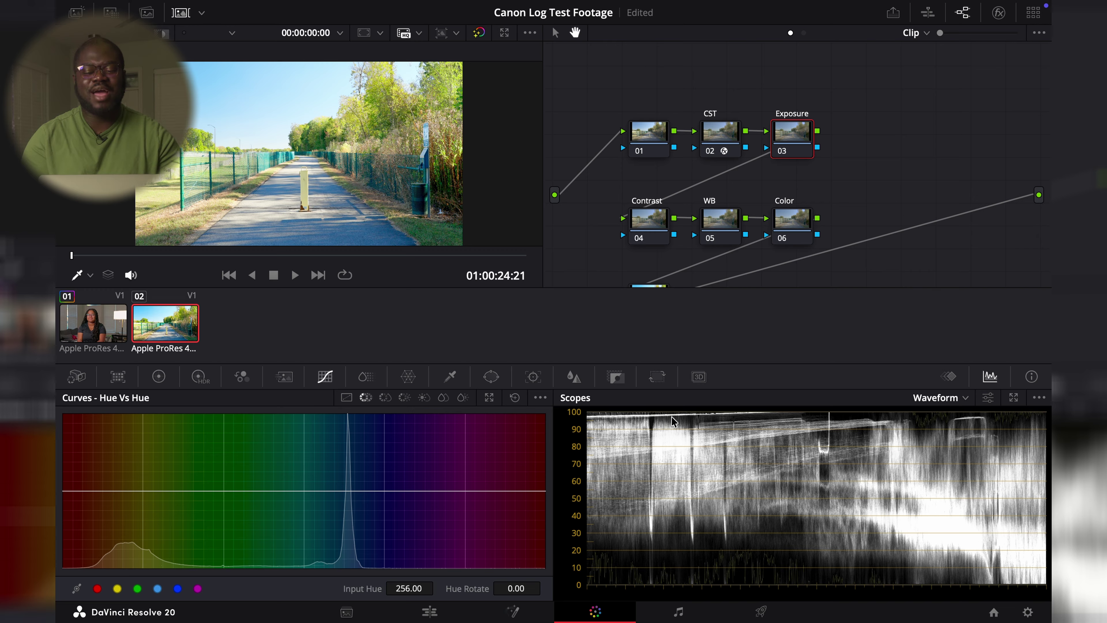
Step: Raise the Exposure custom curve's black point slightly, lower its white point to about three-quarters height, and compare with the grade bypassed
click(348, 398)
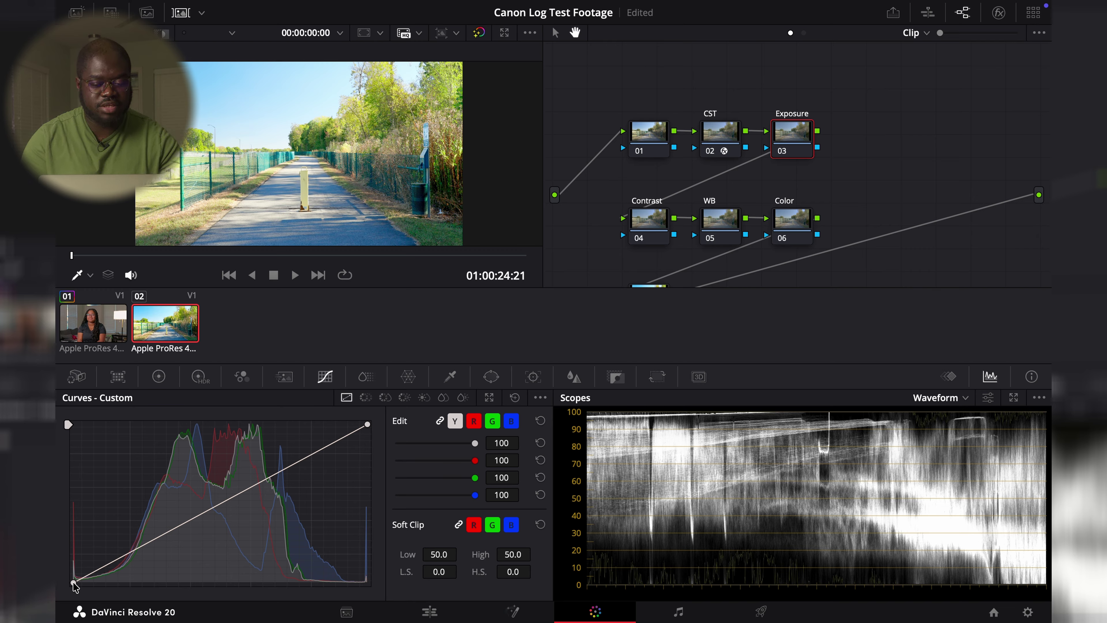
drag(74, 583, 66, 573)
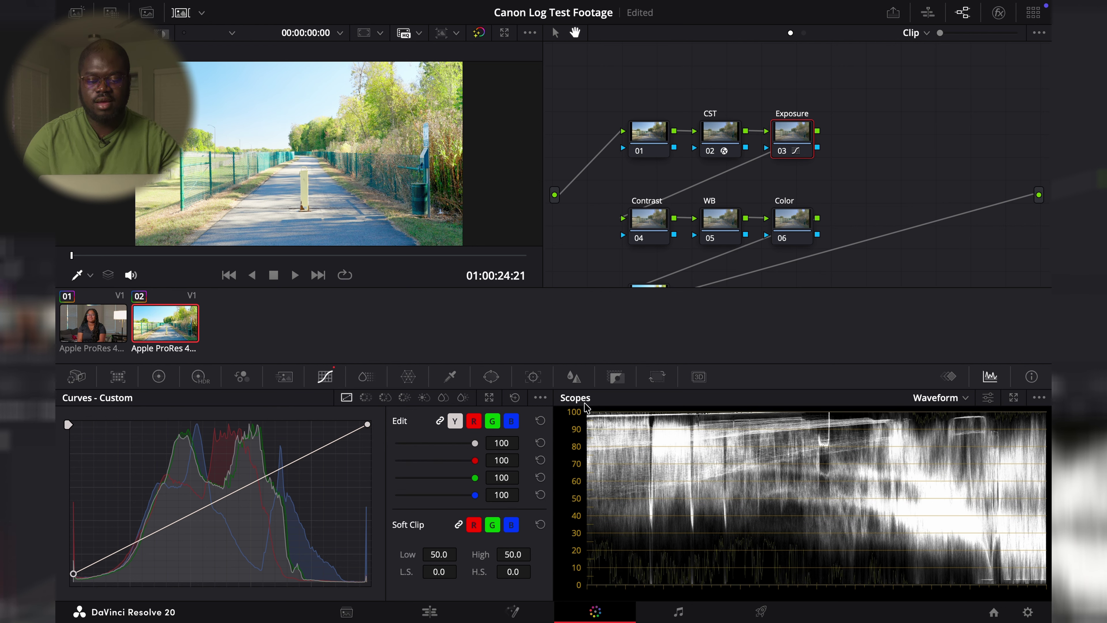
drag(371, 423, 366, 465)
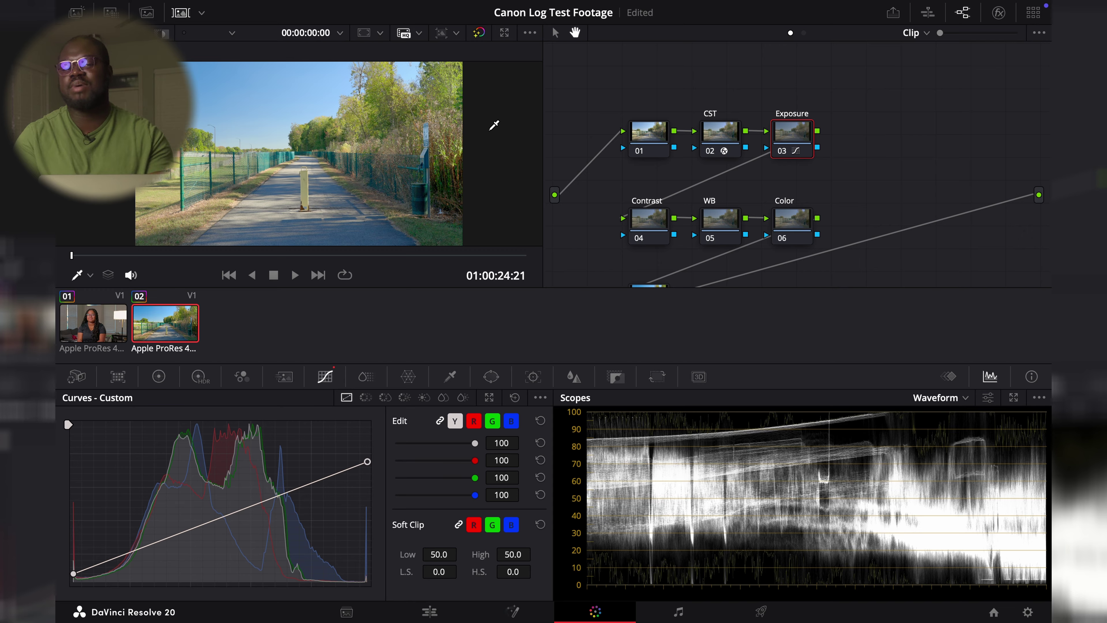
click(479, 34)
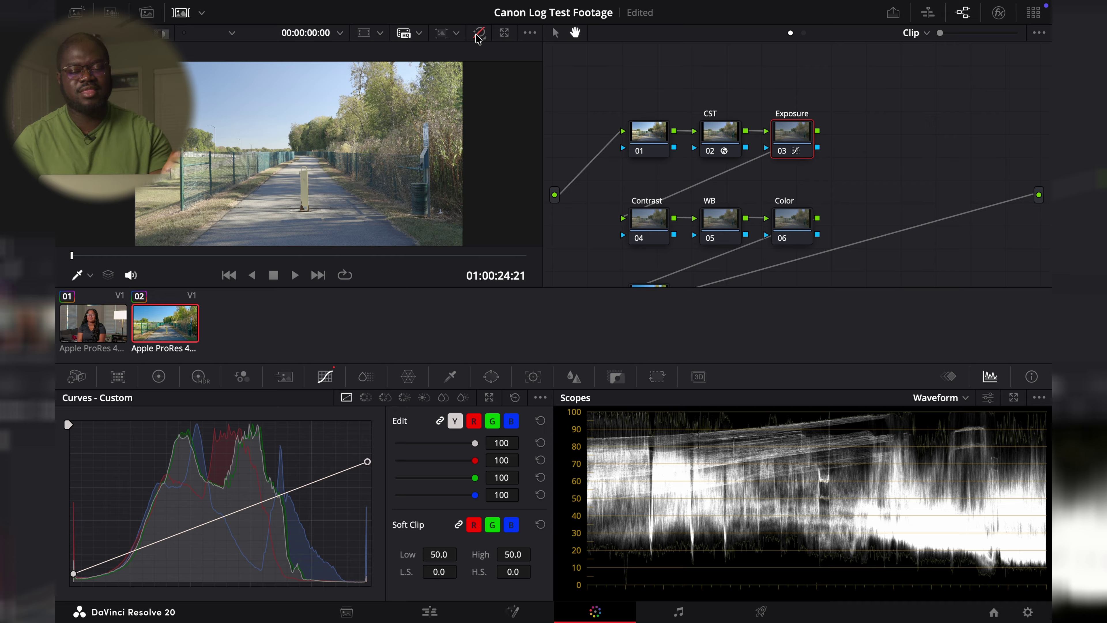
click(477, 35)
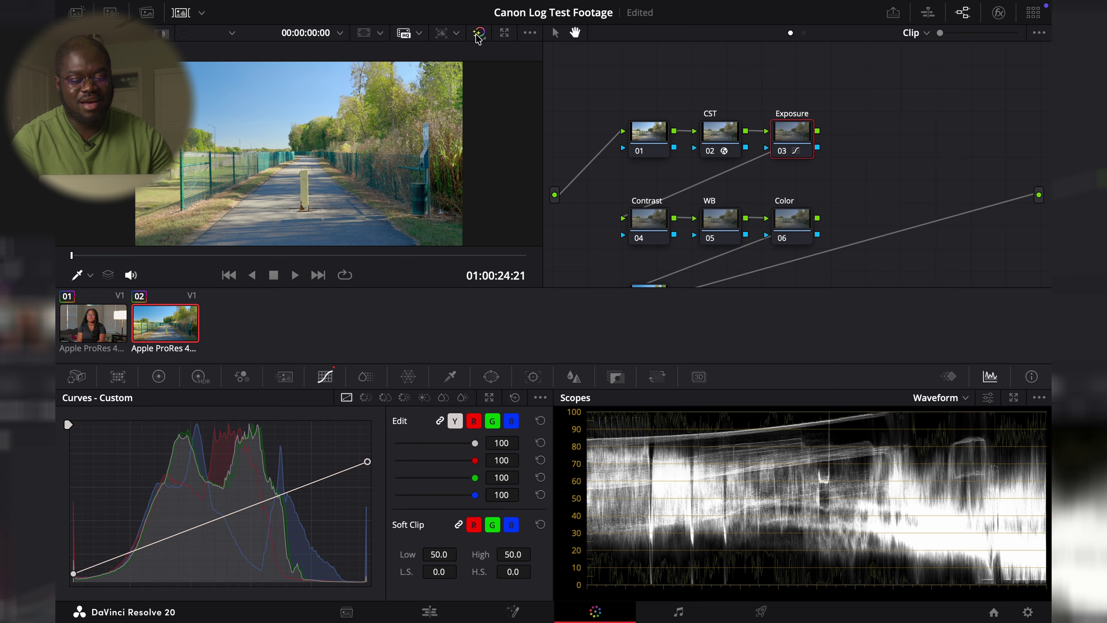
Step: Set Shadows to -18.50 and Highlights to 33.00 in the Contrast node's primaries color wheels
click(661, 228)
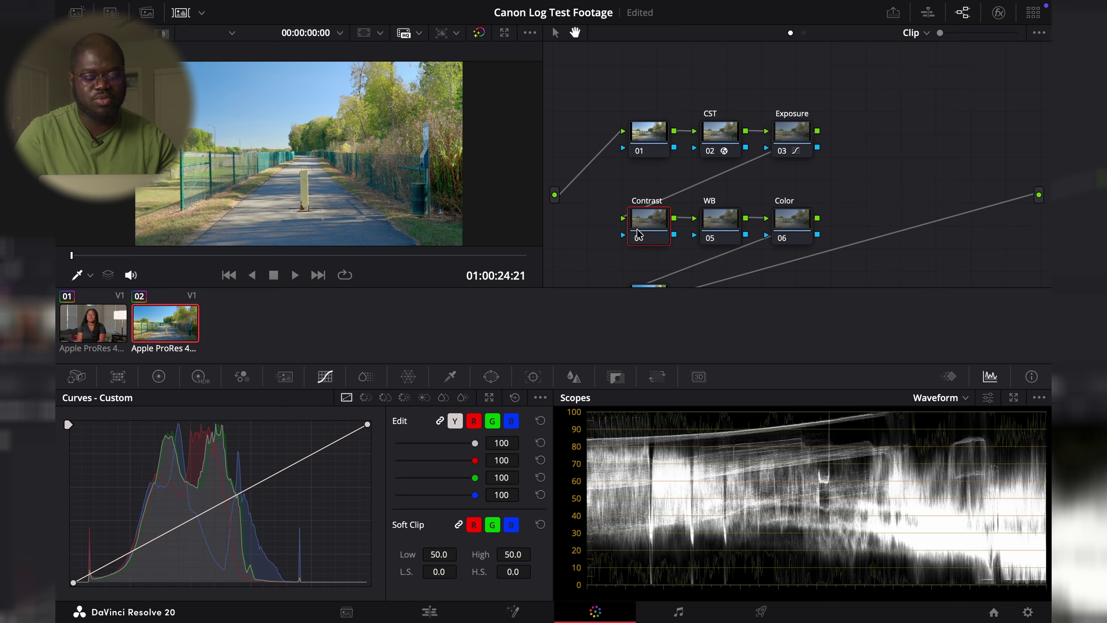
click(159, 376)
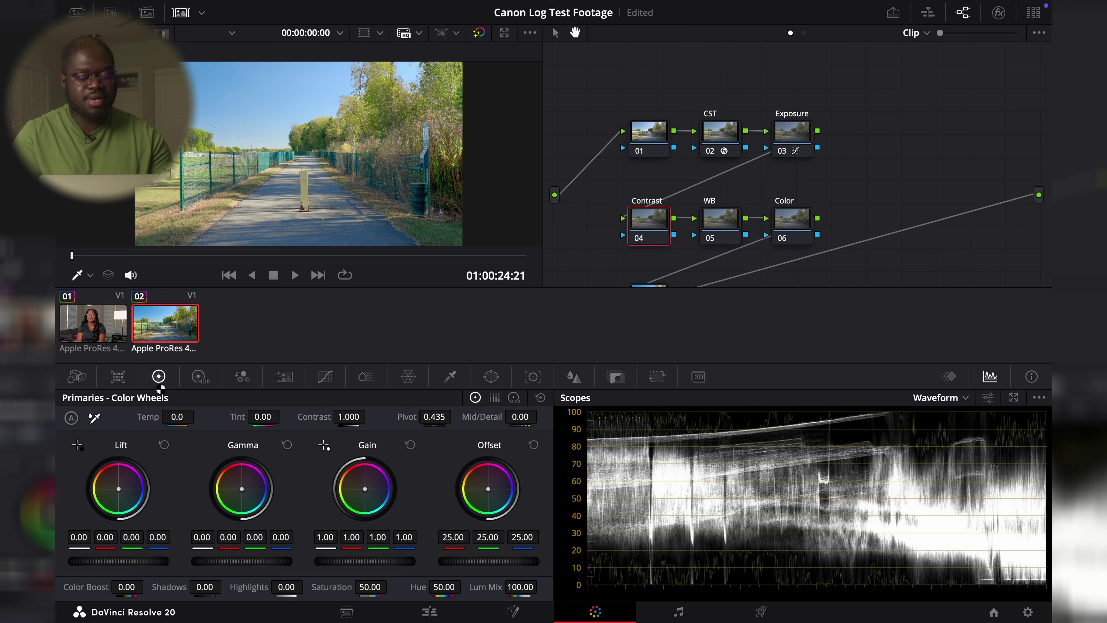
drag(224, 586, 209, 586)
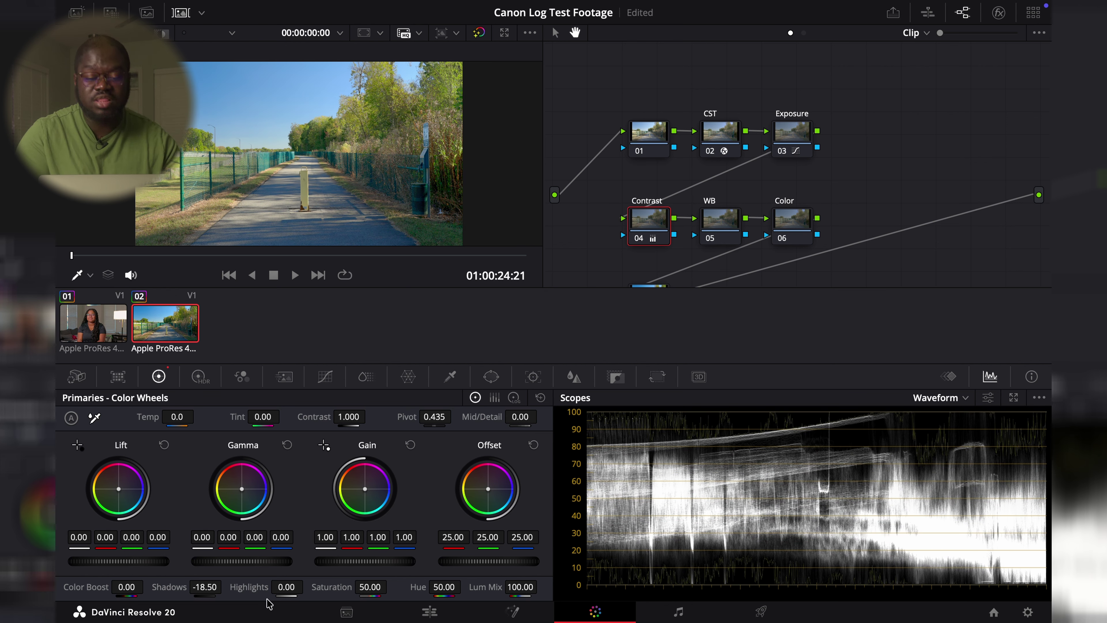
drag(279, 587, 305, 586)
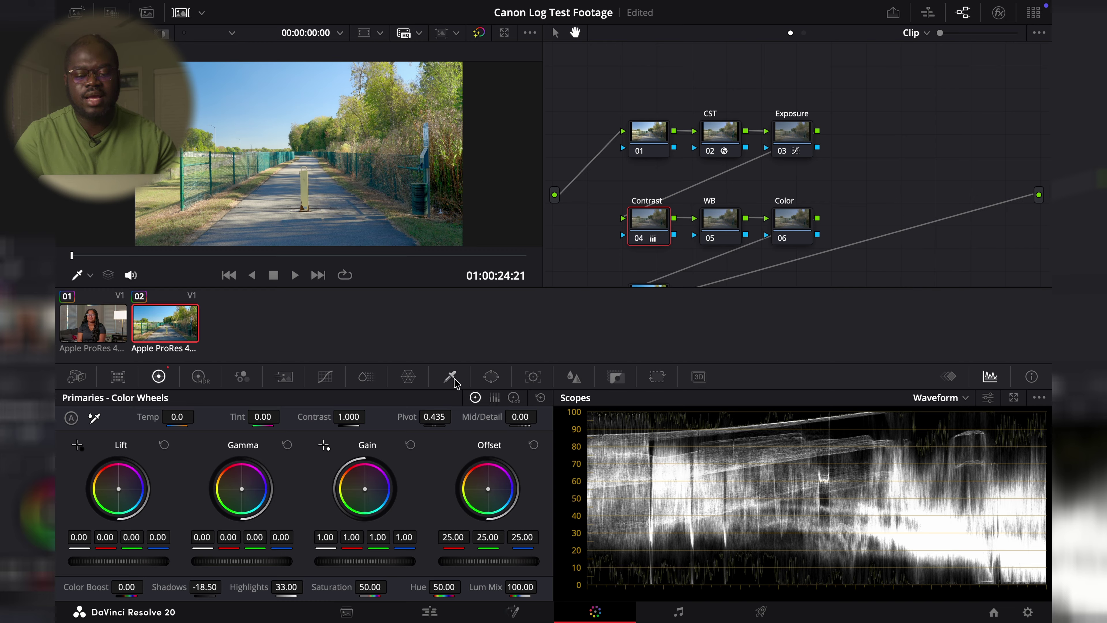
Step: Warm the outdoor shot by setting Temp to 250.0 on the WB node
click(710, 228)
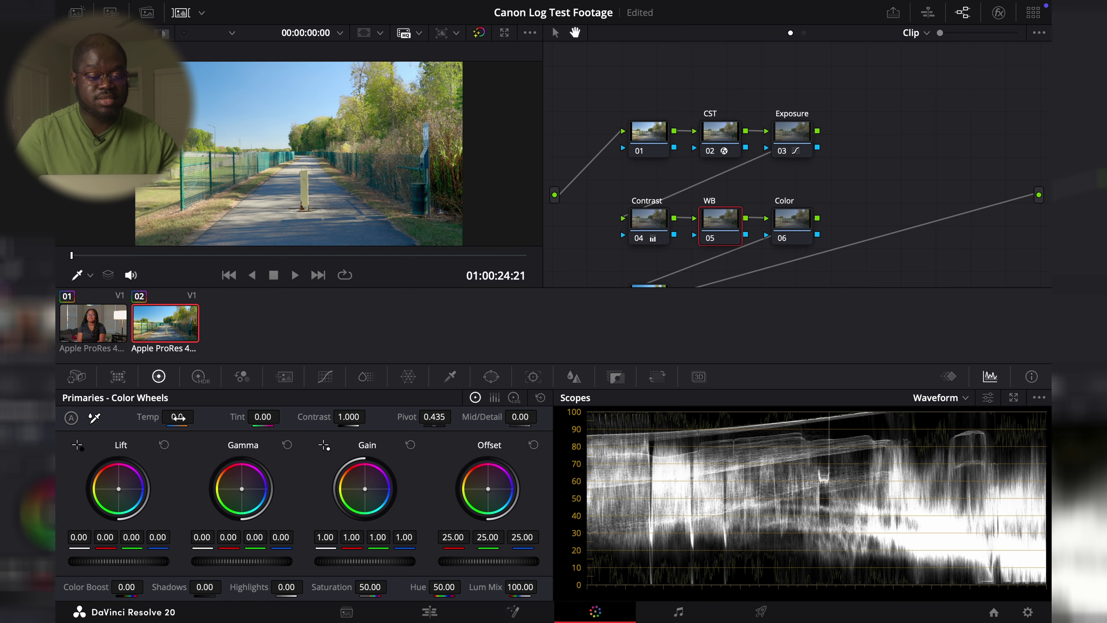
mouse_move(178, 417)
mouse_down()
mouse_move(142, 417)
mouse_move(198, 415)
mouse_up()
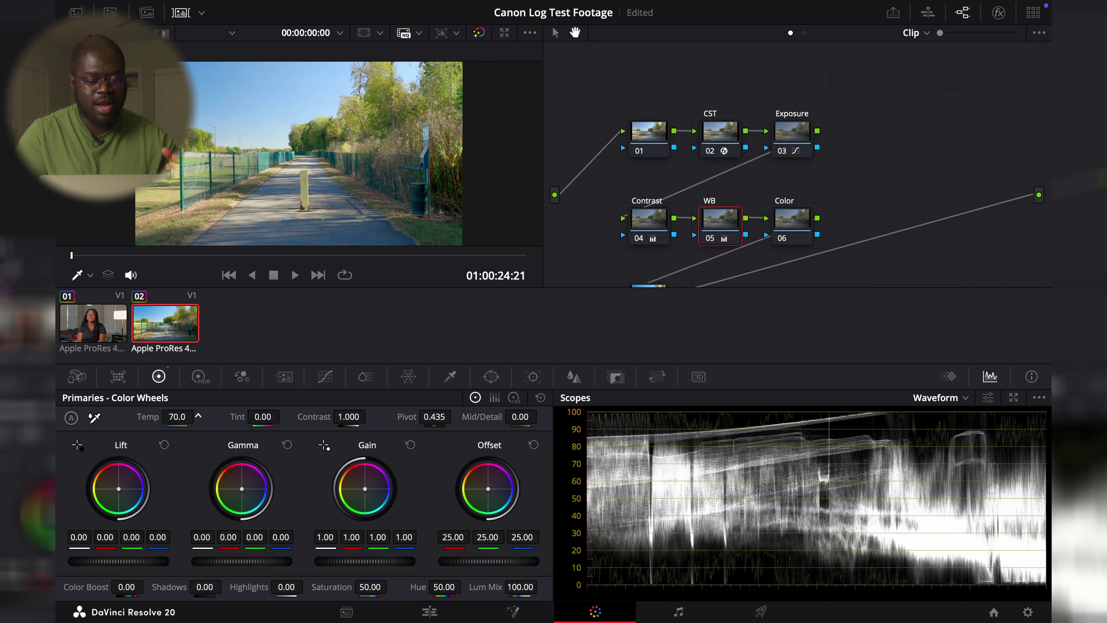
drag(198, 415, 199, 416)
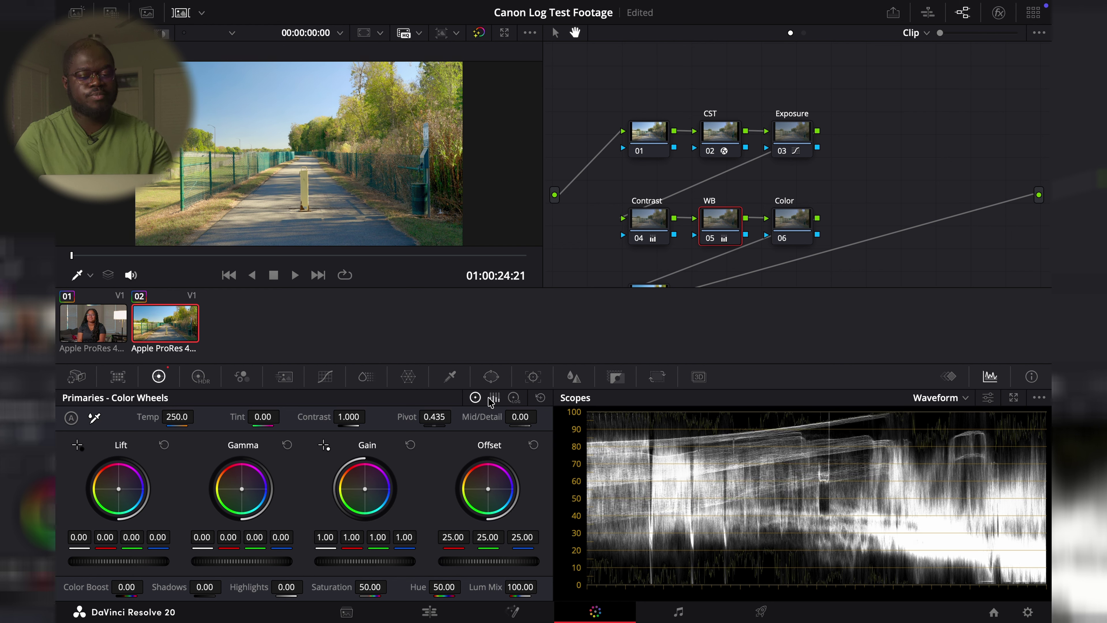
Step: On the Color node's Hue Vs Hue curve, sample the grass and set its green-side point to Hue Rotate -8.80 at Input Hue 311.62
click(791, 223)
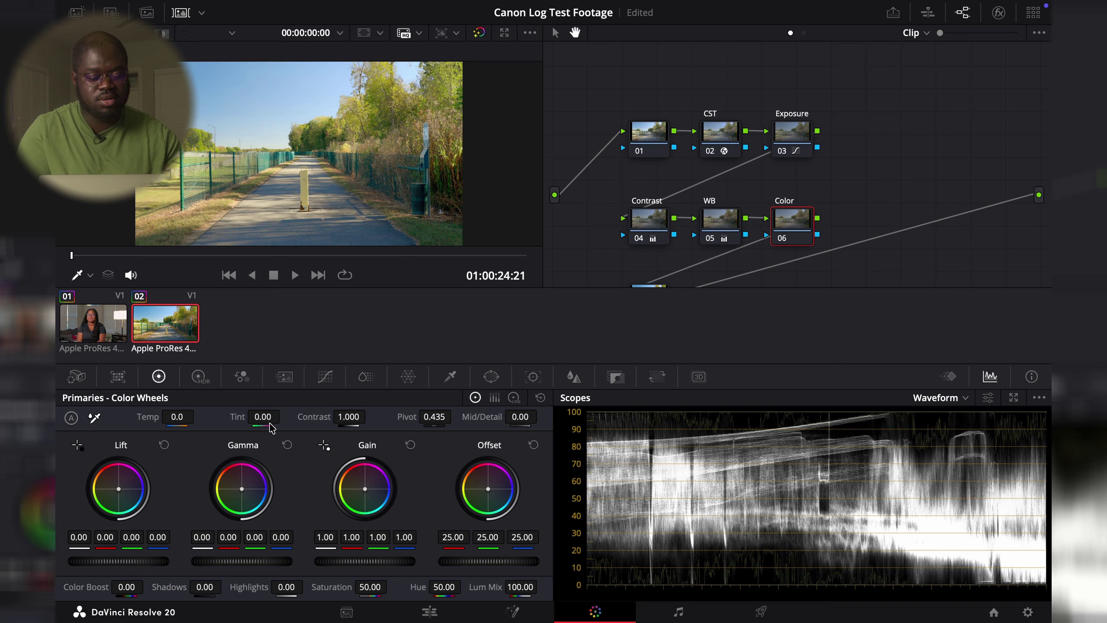
click(323, 376)
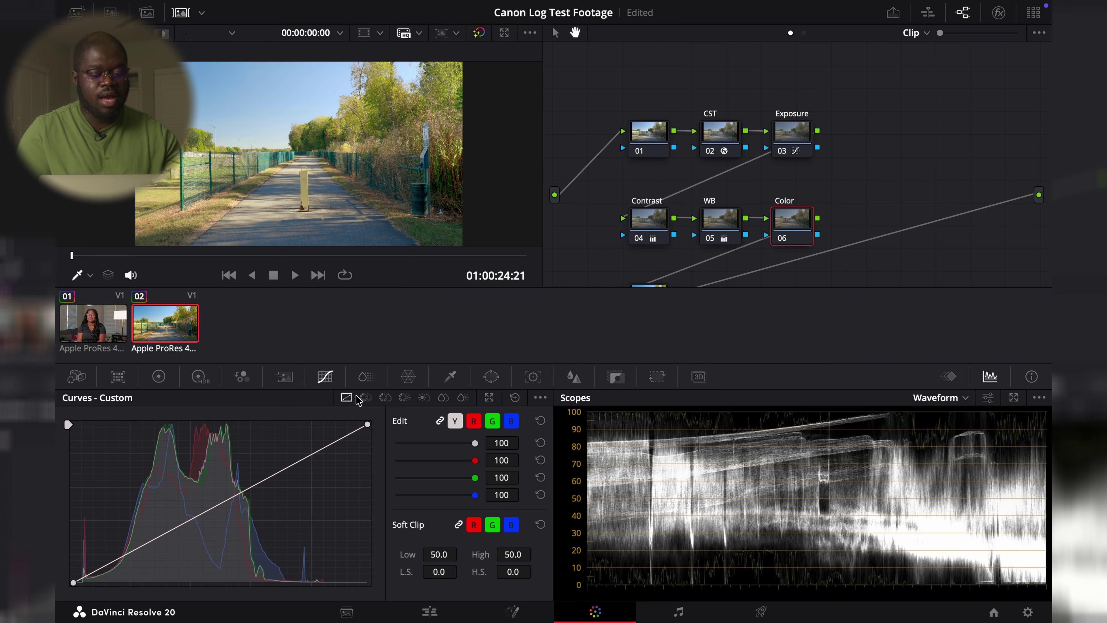
click(366, 398)
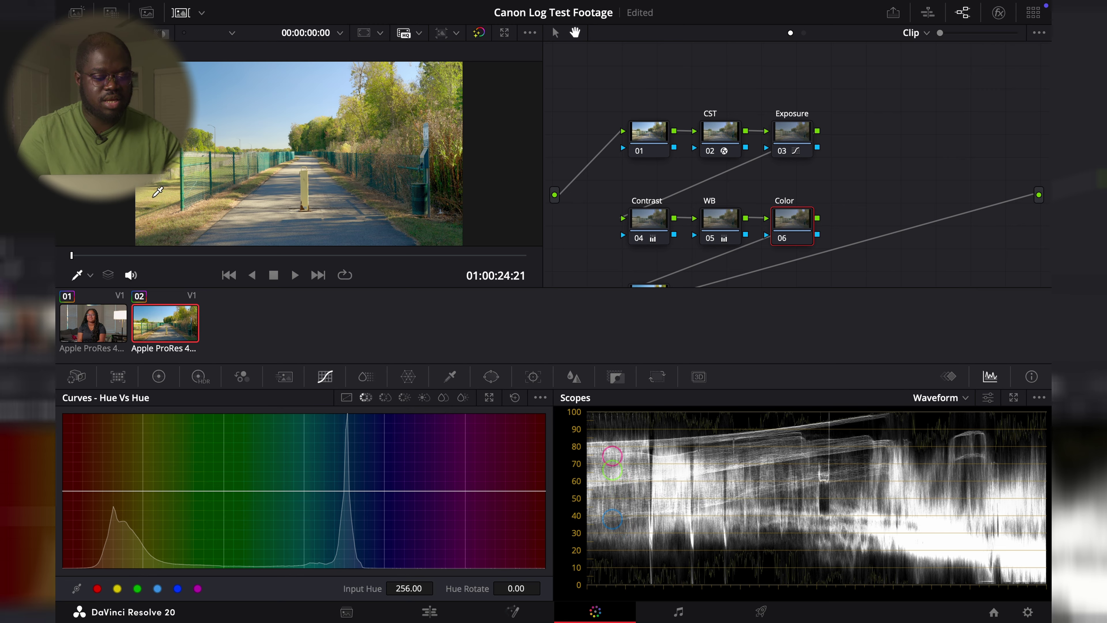
click(154, 184)
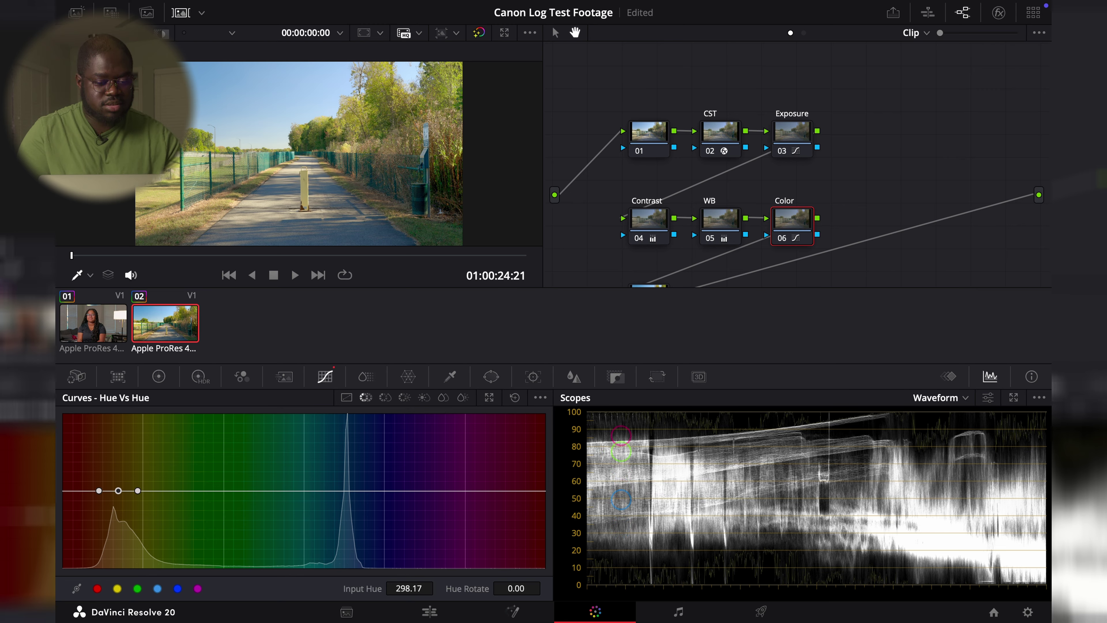
click(157, 173)
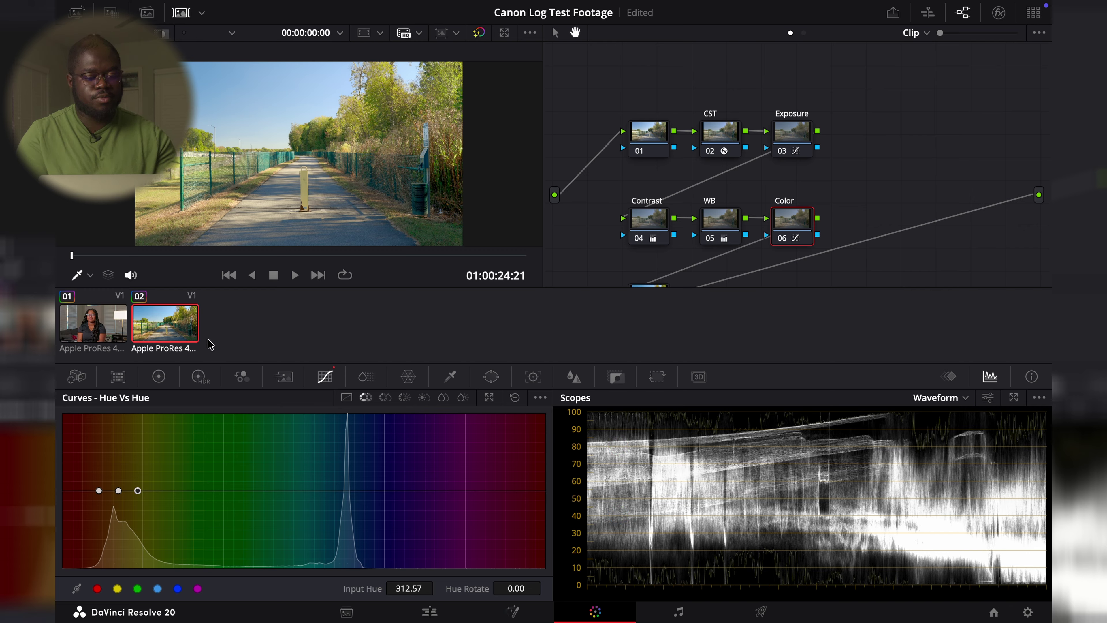
drag(138, 490, 137, 496)
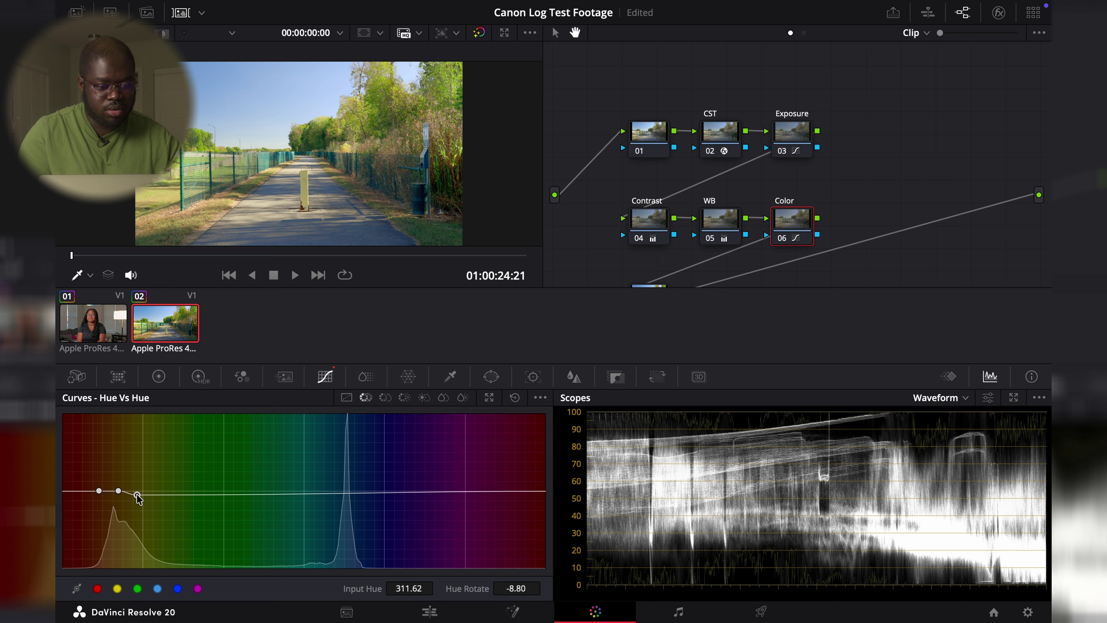
Step: On the Hue Vs Sat curve, raise the grass sample's middle point, set its red-side point to Saturation 1.29 at Input Hue 296.17, and save
click(384, 398)
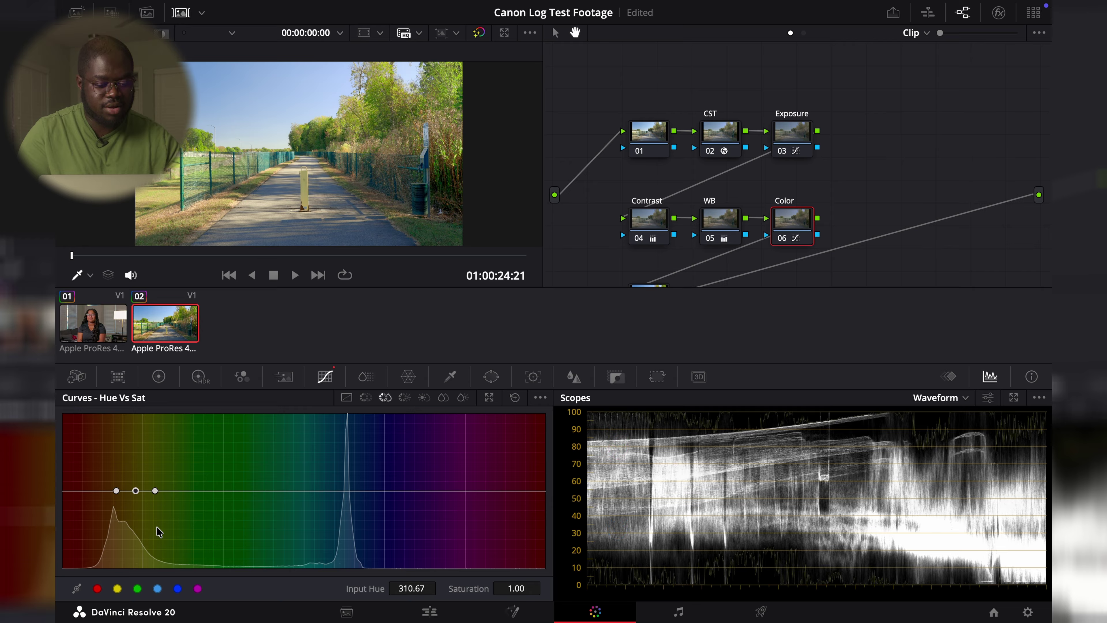
drag(135, 490, 136, 471)
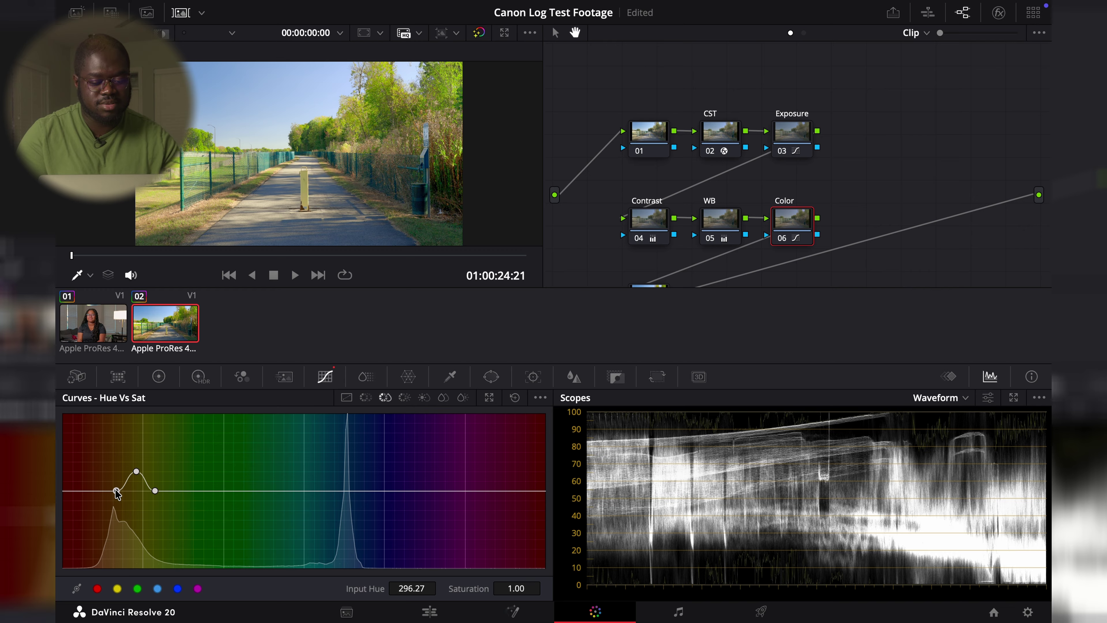
drag(116, 492, 117, 471)
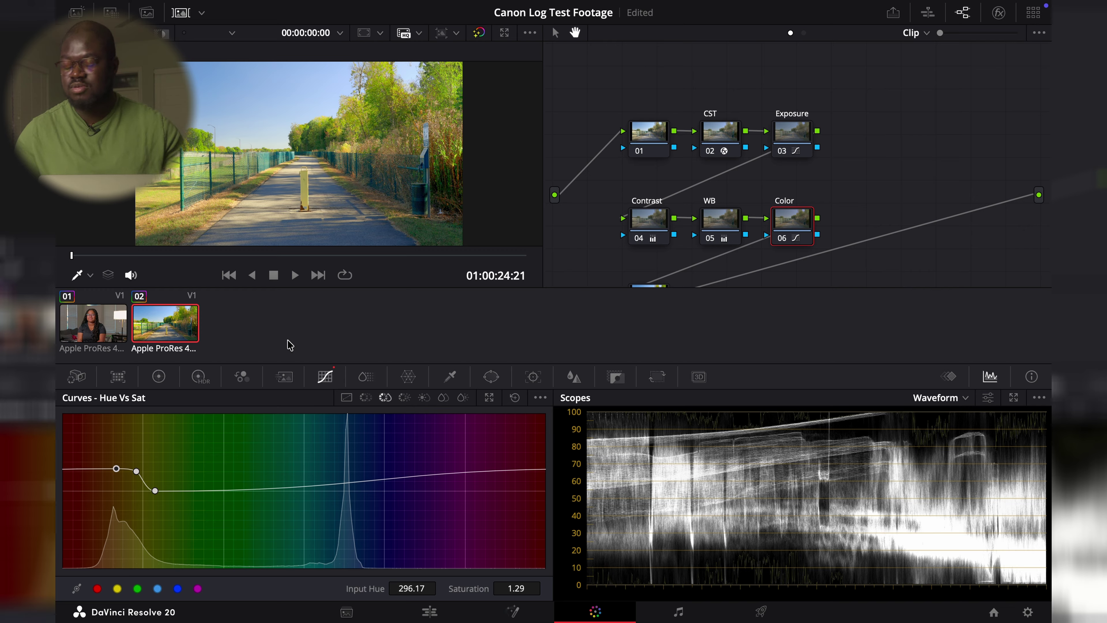
key(ctrl+s)
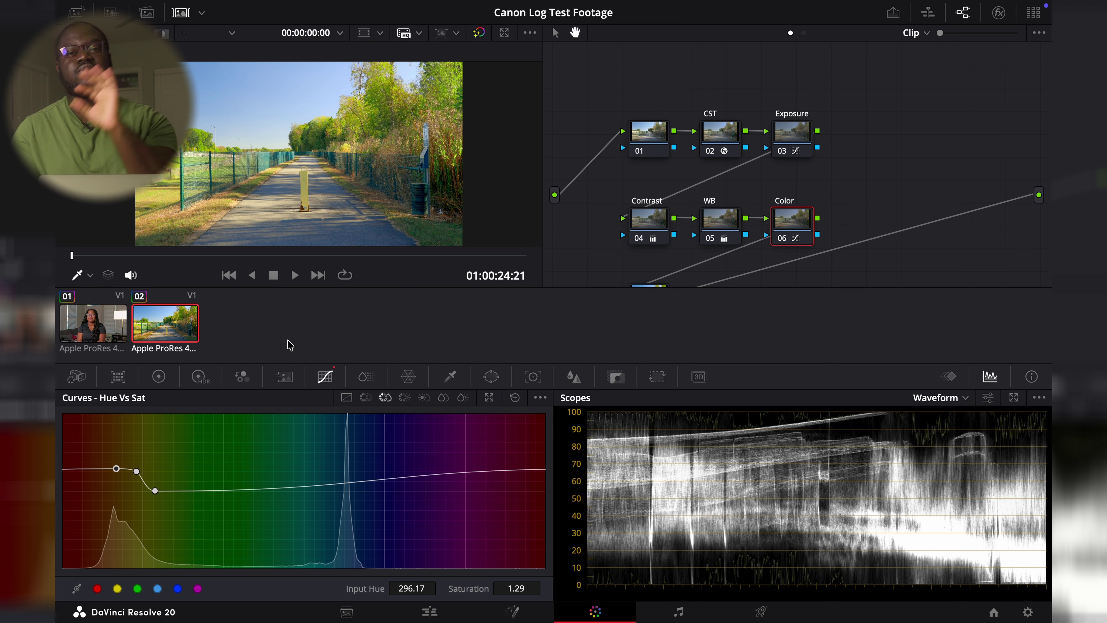